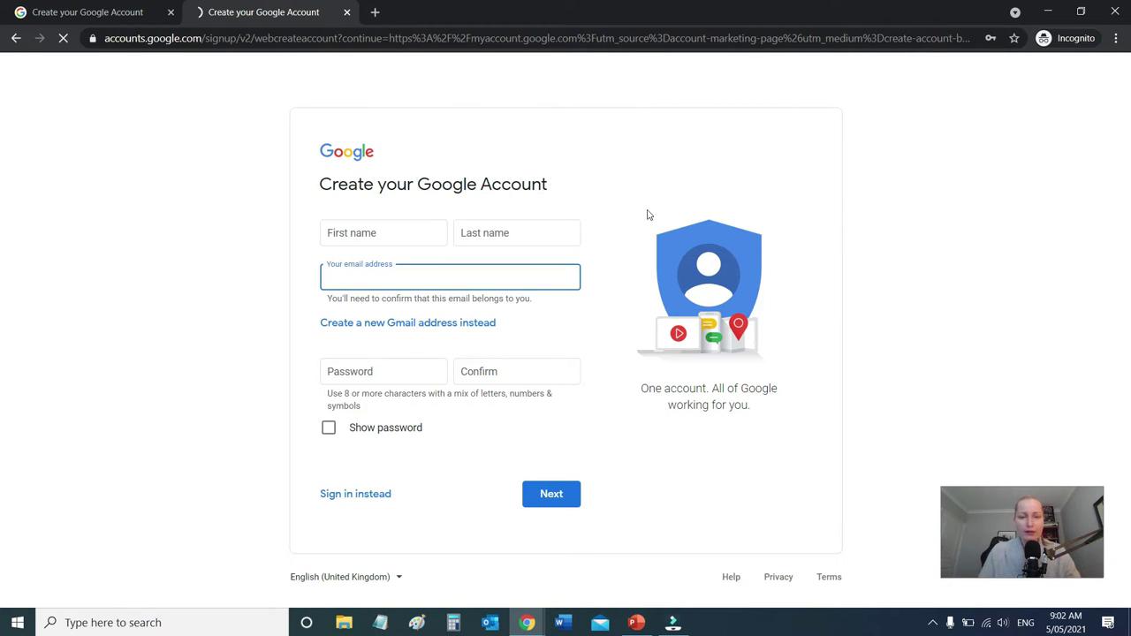
# Switch to the Chrome window holding the existing maps and close the duplicate Map for the Webinar v2
pyautogui.click(1047, 12)
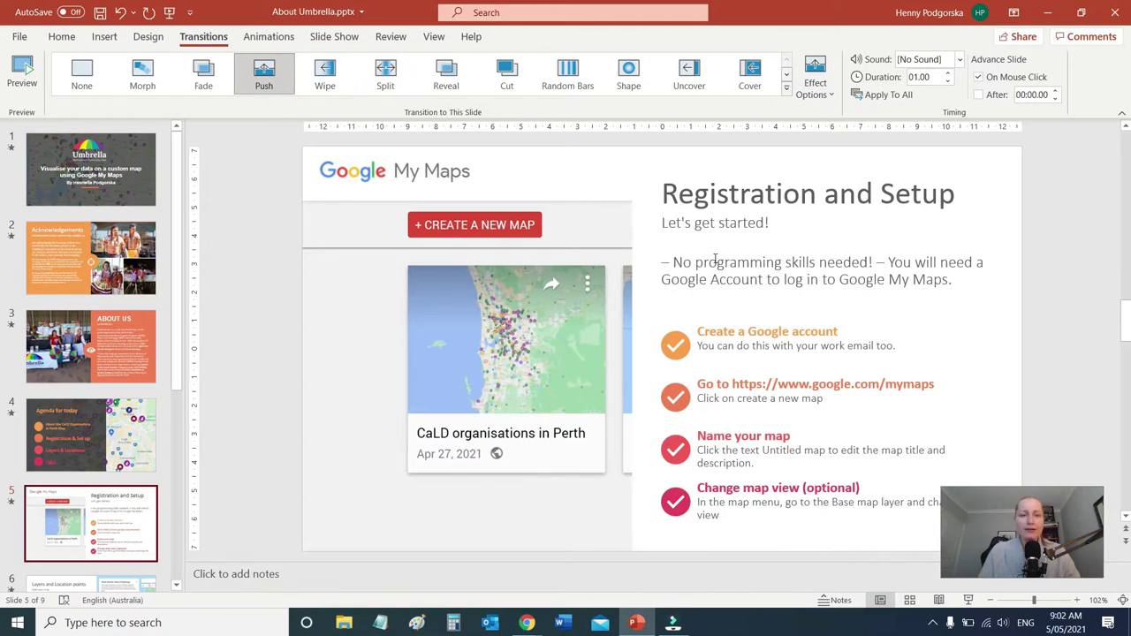
pyautogui.click(527, 622)
pyautogui.click(429, 525)
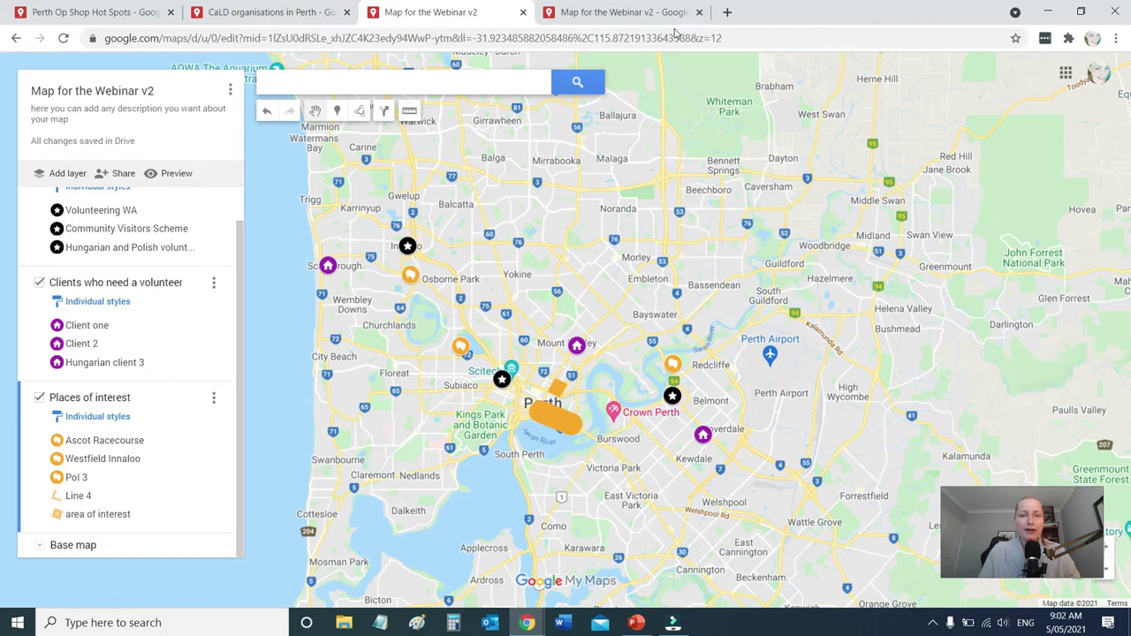
pyautogui.click(699, 11)
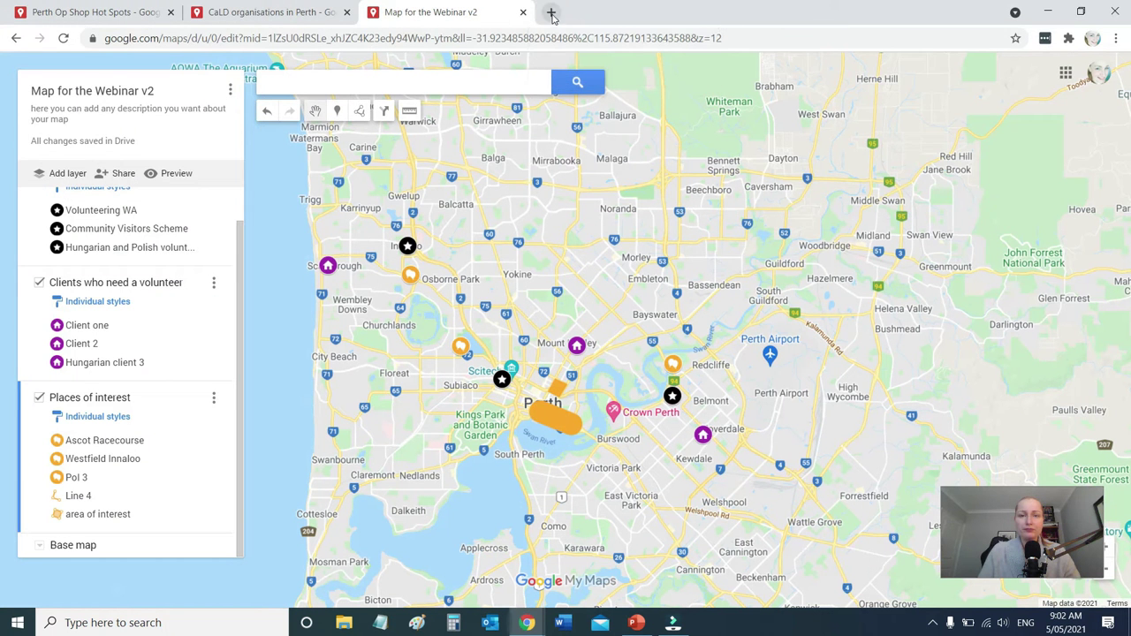
# Open google.com/mymaps in a new browser tab
pyautogui.click(552, 12)
pyautogui.click(543, 37)
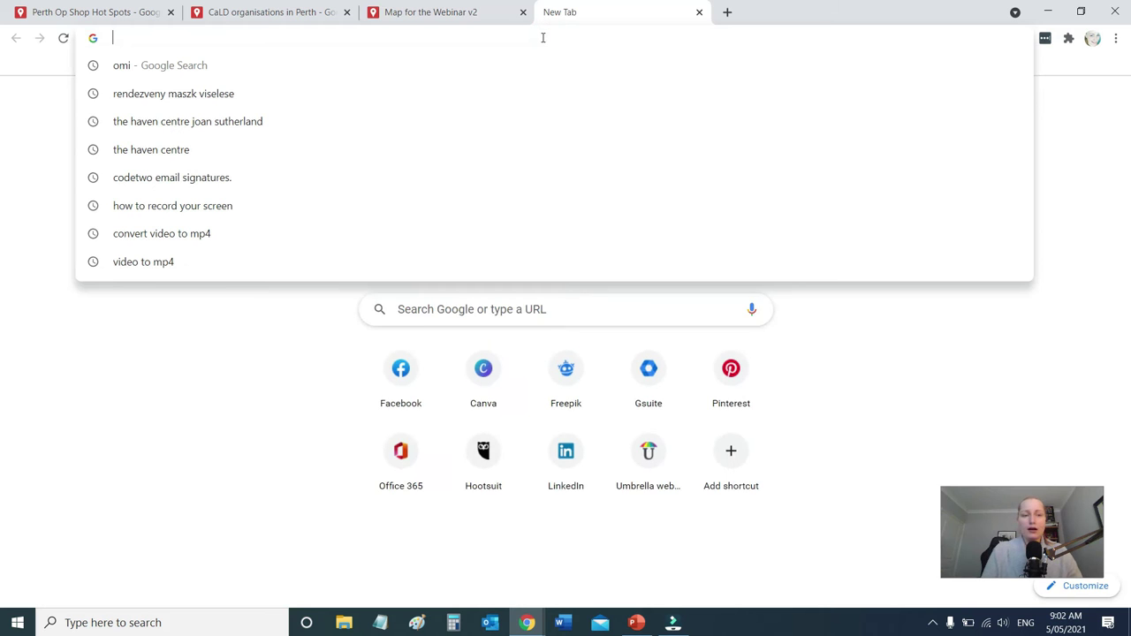
pyautogui.write('ww')
pyautogui.press('BackSpace')
pyautogui.press('BackSpace')
pyautogui.press('BackSpace')
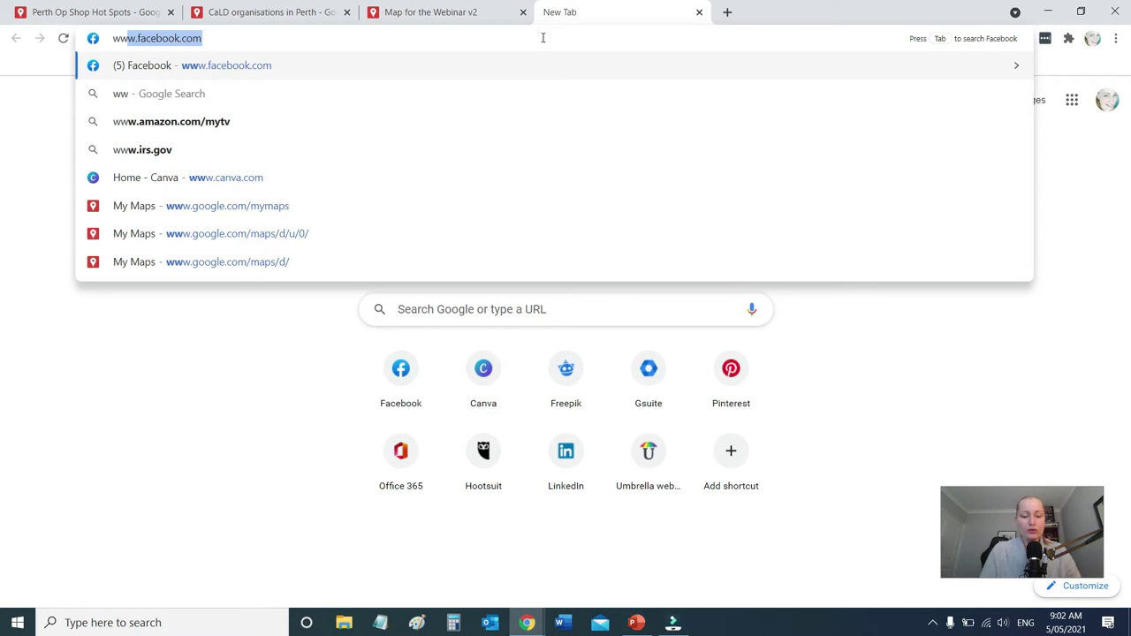
pyautogui.write('google.com/')
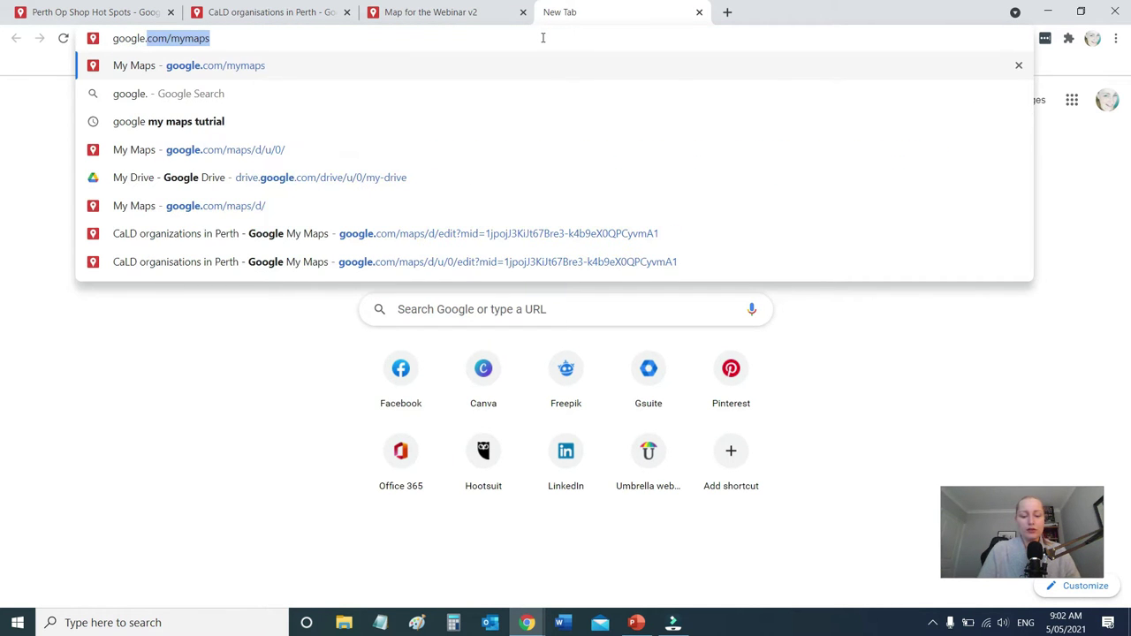
pyautogui.write('m')
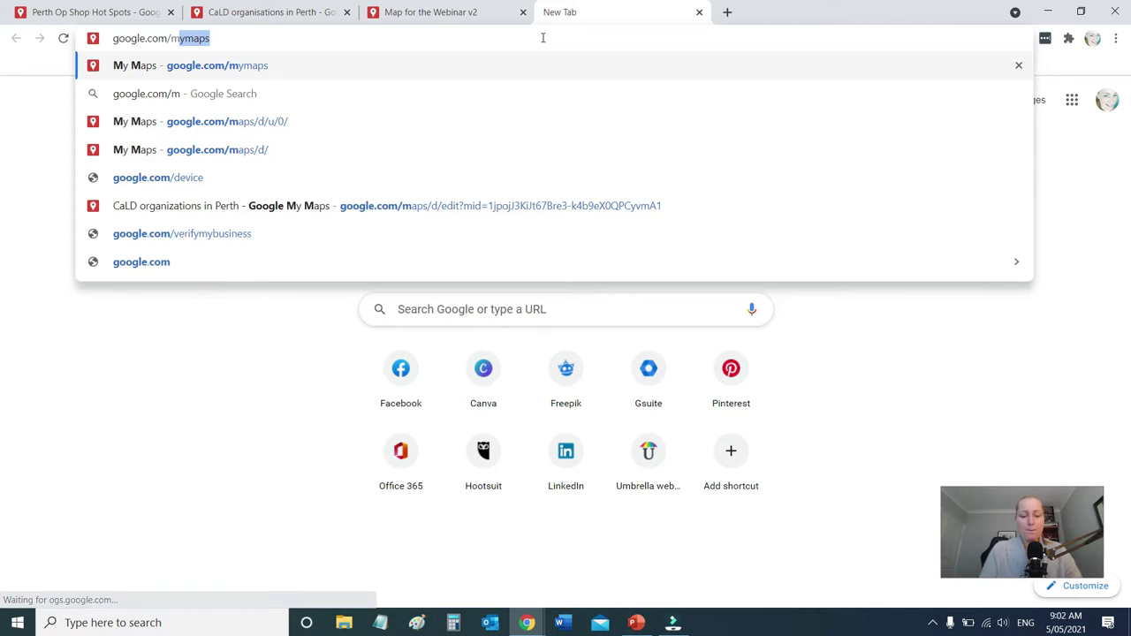
pyautogui.write('ymaps')
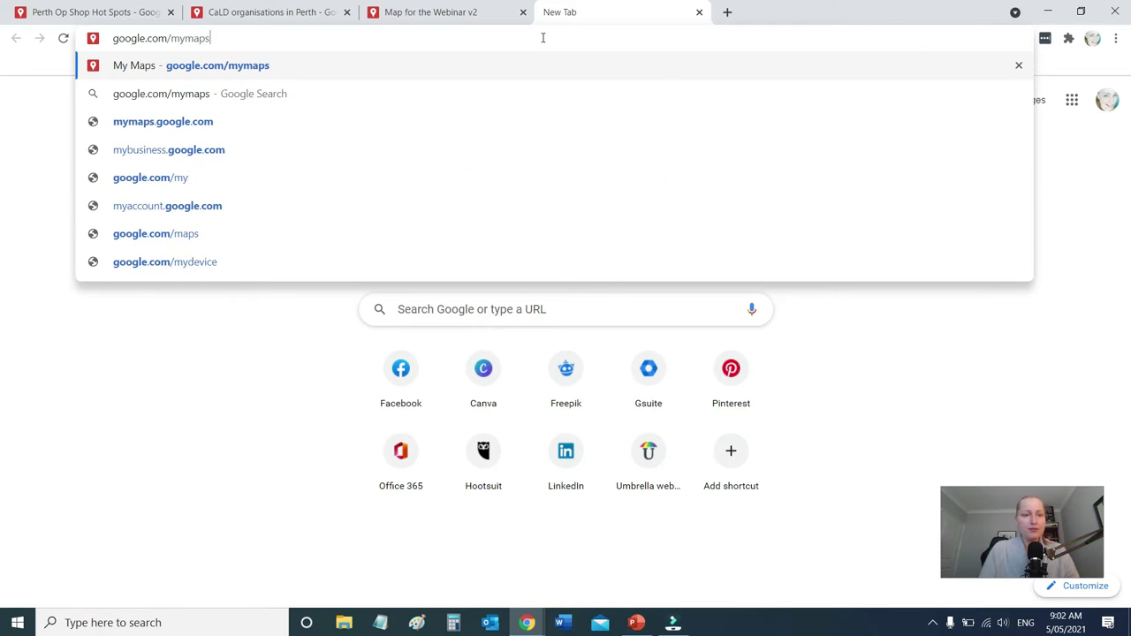
pyautogui.press('Return')
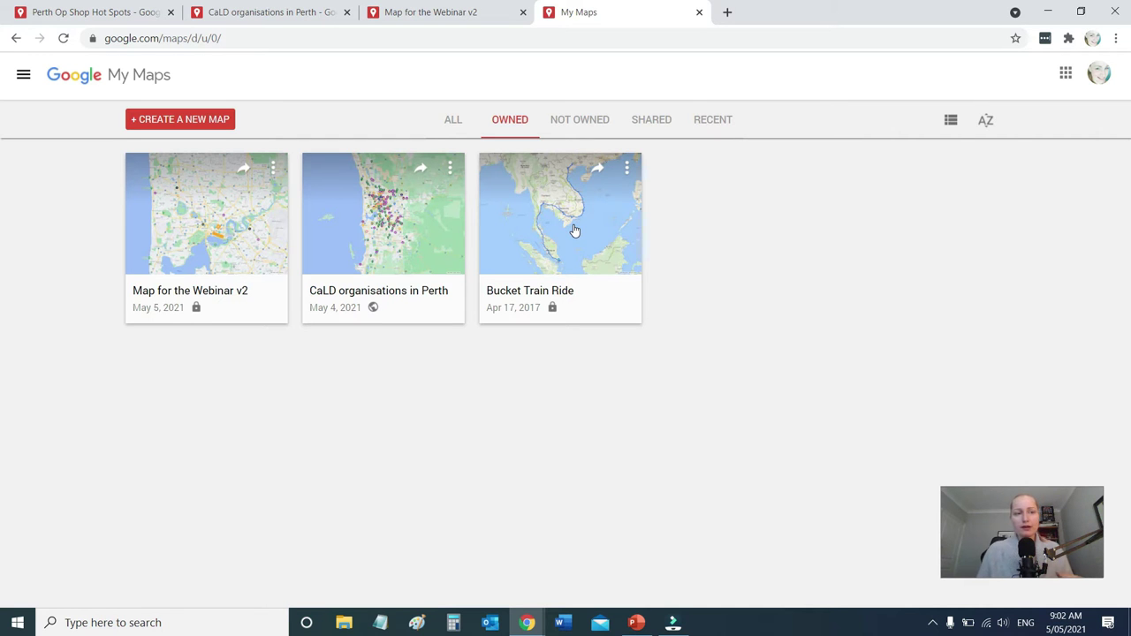
# Examine the Perth Op Shop Hot Spots map and the layers of the CaLD organisations in Perth map
pyautogui.click(132, 18)
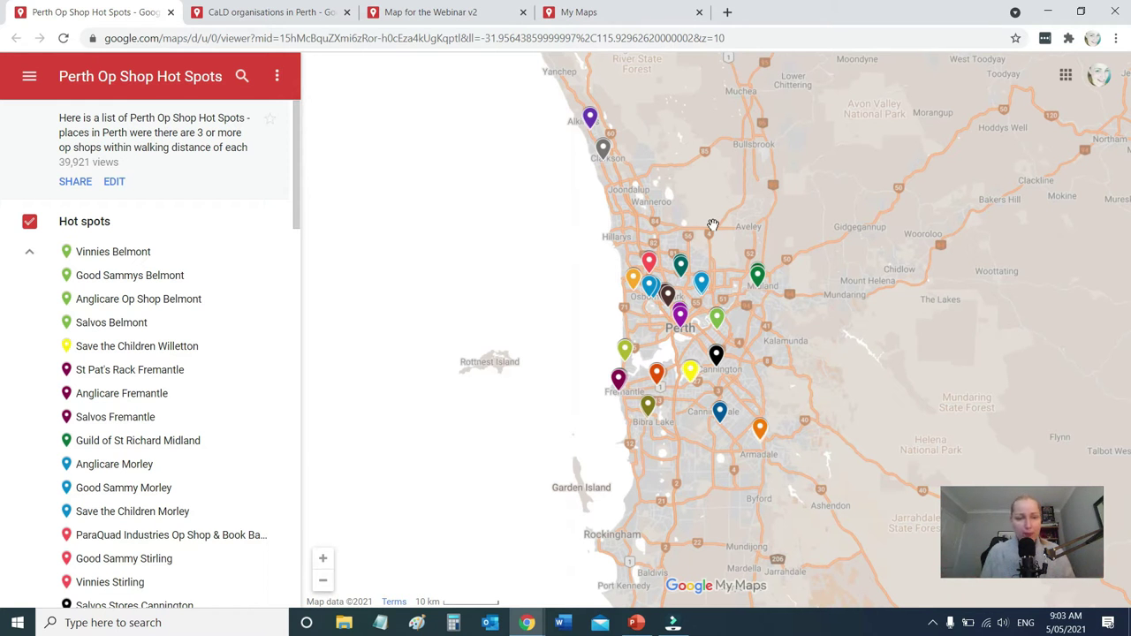
pyautogui.scroll(1, 808, 326)
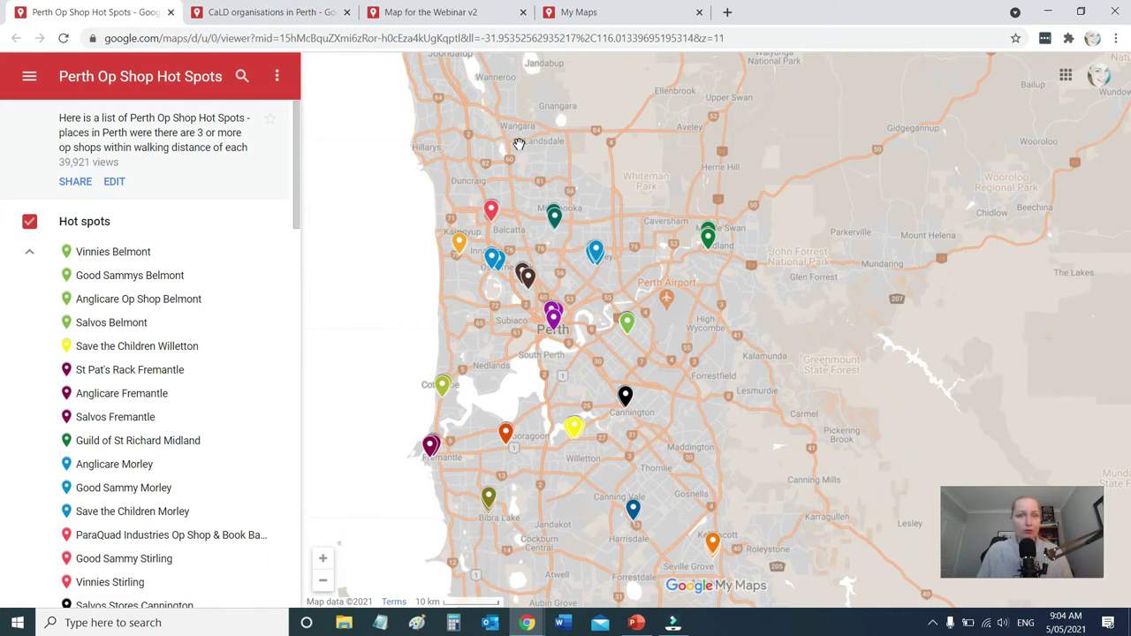
pyautogui.click(270, 12)
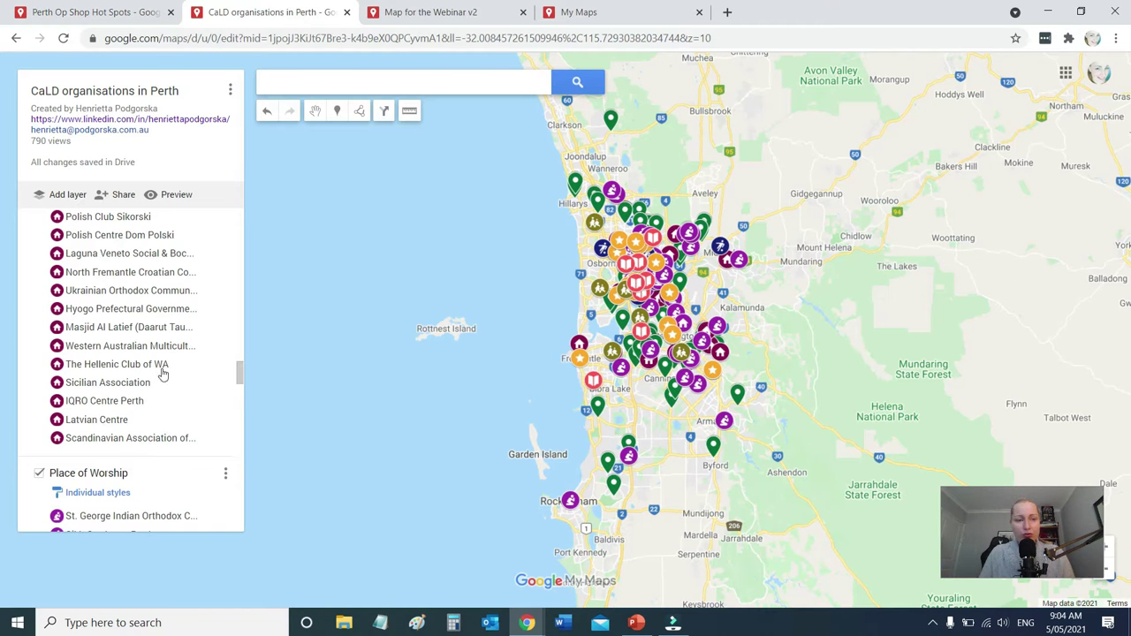
pyautogui.scroll(3, 156, 373)
pyautogui.scroll(10, 156, 373)
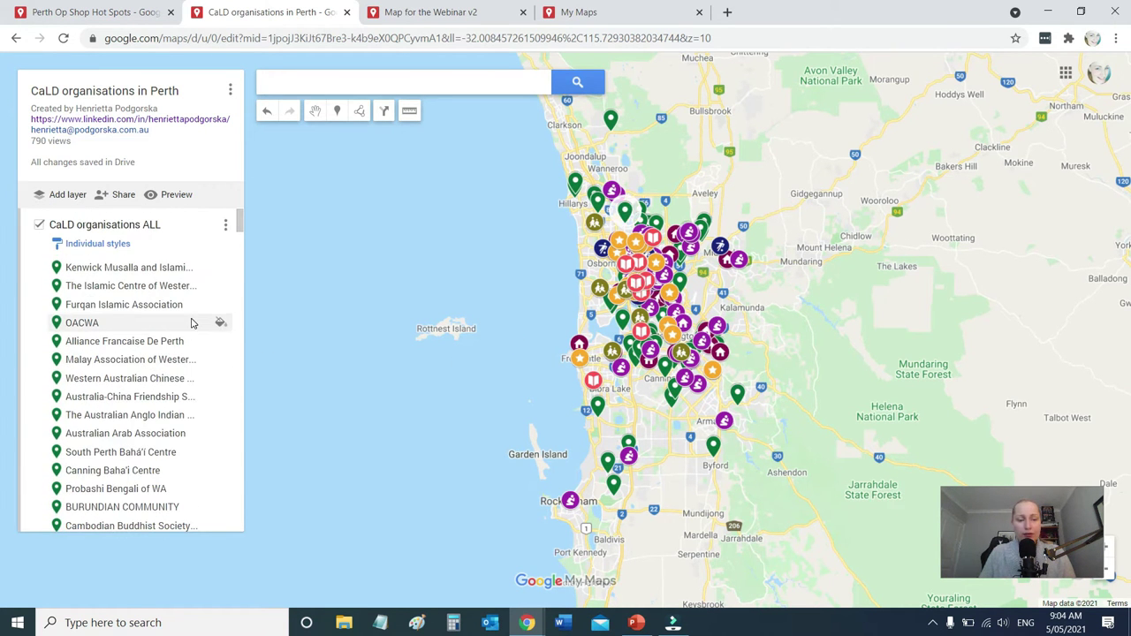
pyautogui.scroll(-10, 190, 322)
pyautogui.scroll(-12, 190, 321)
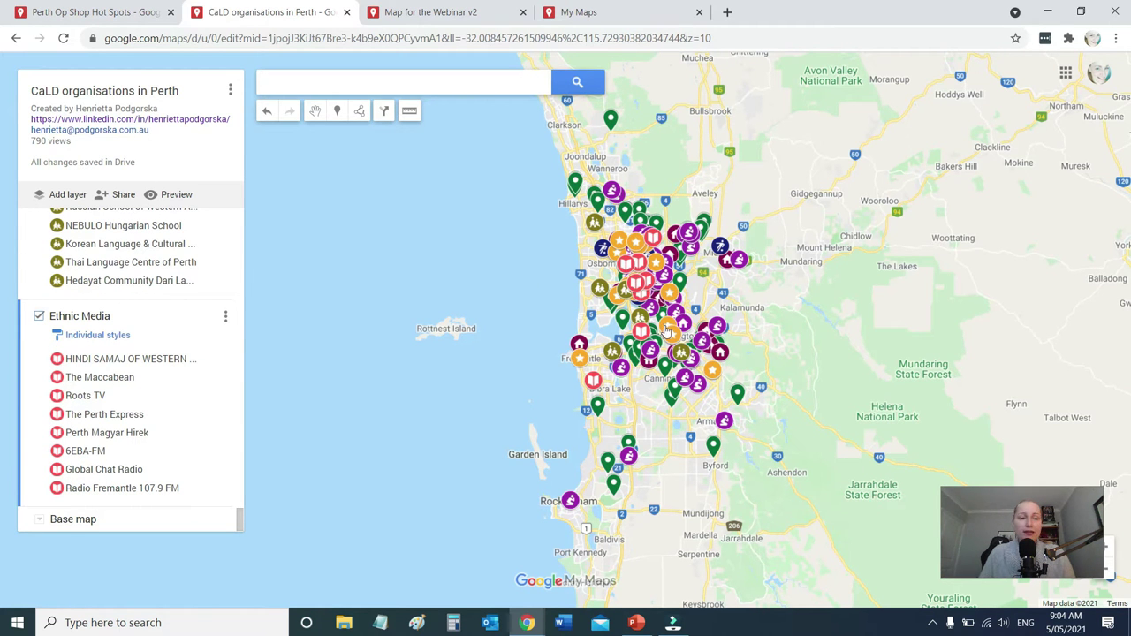
# Close the remaining Map for the Webinar v2 and create a new map from the My Maps overview
pyautogui.click(523, 12)
pyautogui.click(439, 18)
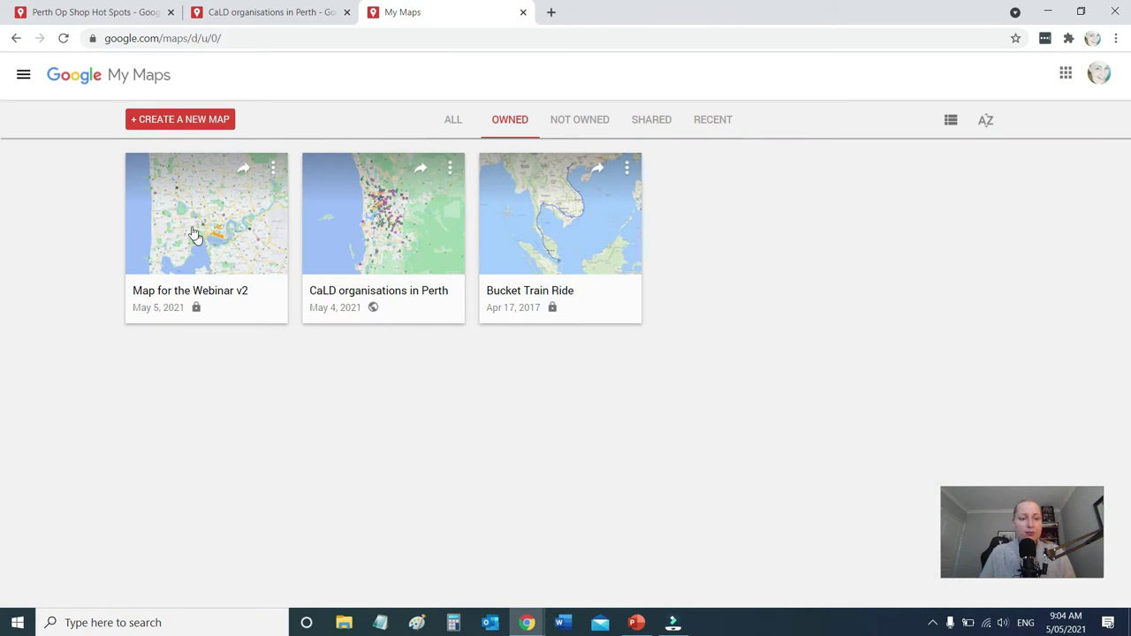
pyautogui.click(143, 127)
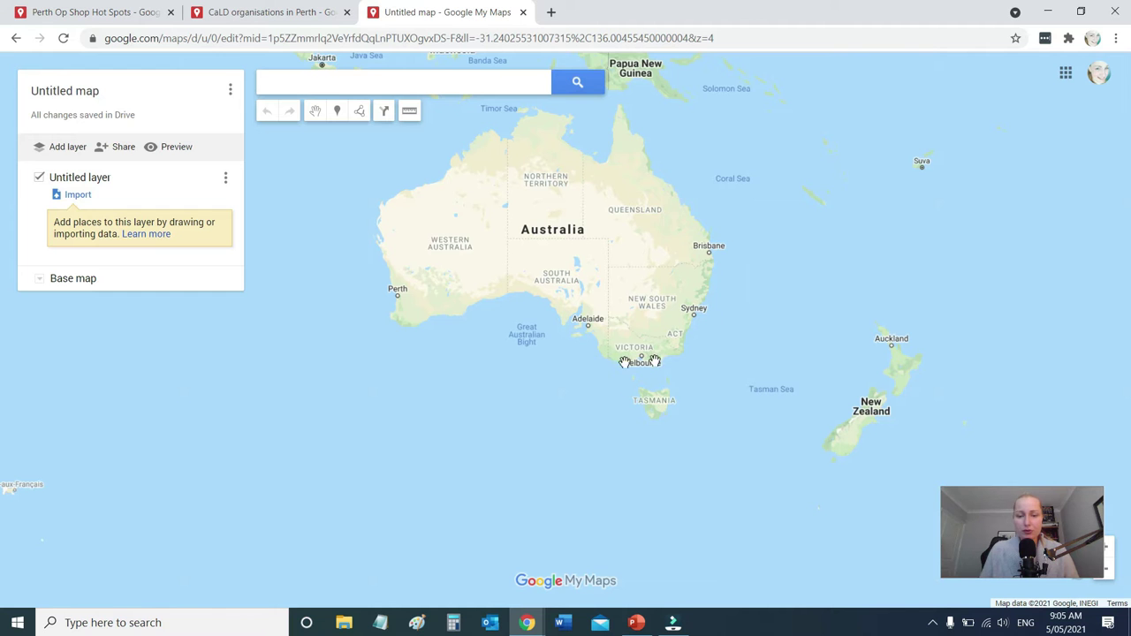
# Frame the Perth metropolitan area on the new untitled map
pyautogui.doubleClick(383, 257)
pyautogui.scroll(3, 404, 292)
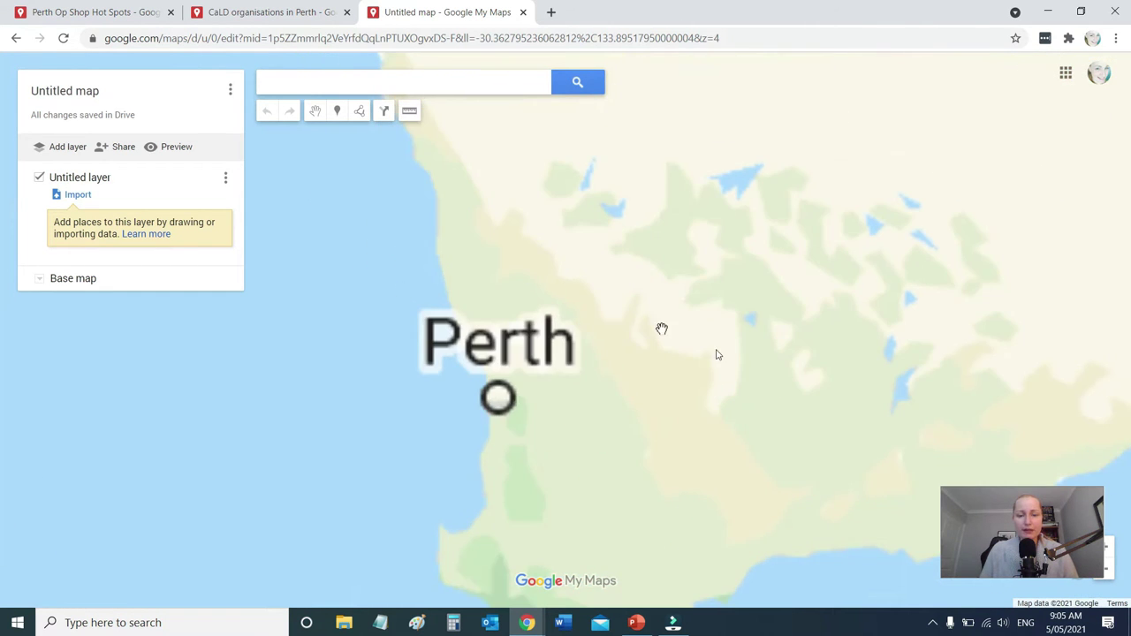
pyautogui.scroll(1, 494, 386)
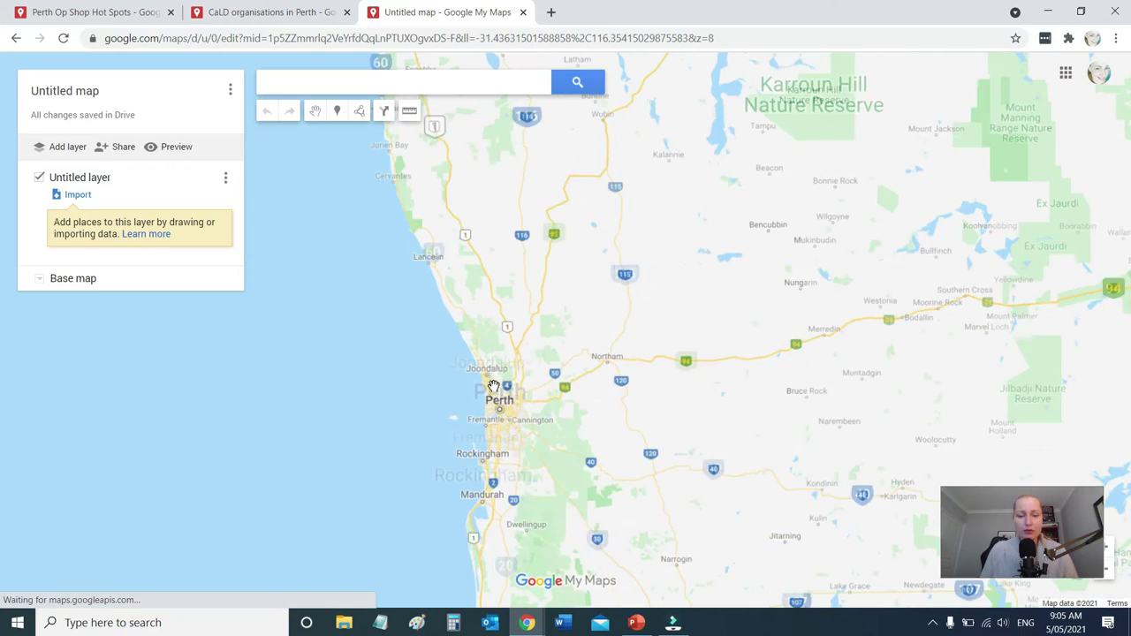
pyautogui.doubleClick(555, 358)
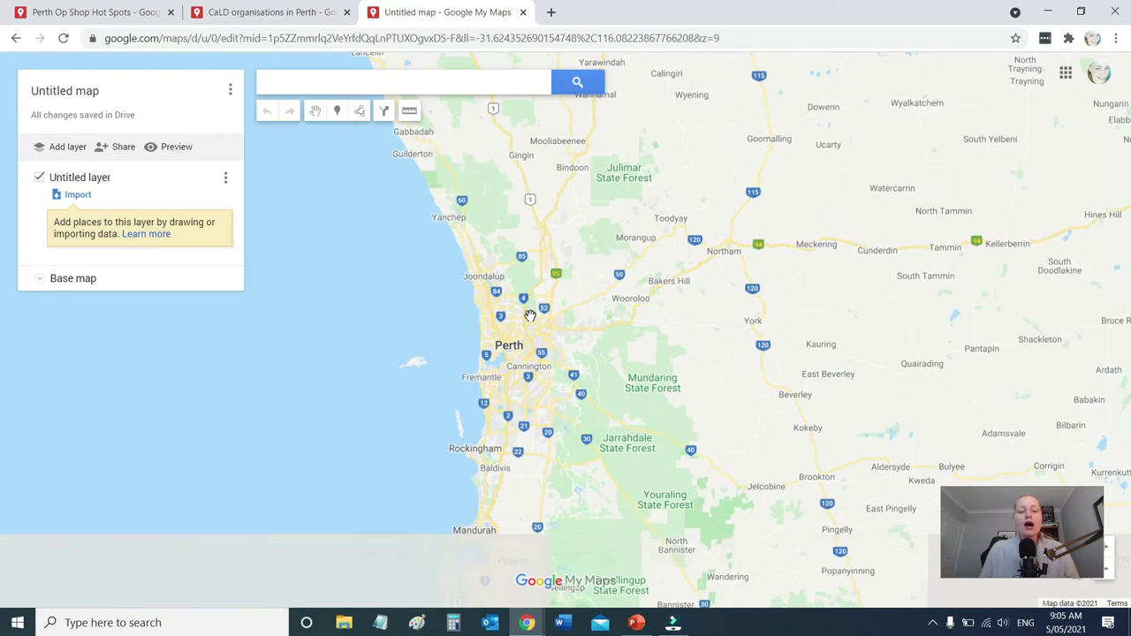
pyautogui.scroll(2, 584, 318)
pyautogui.moveTo(641, 400); pyautogui.dragTo(688, 282)
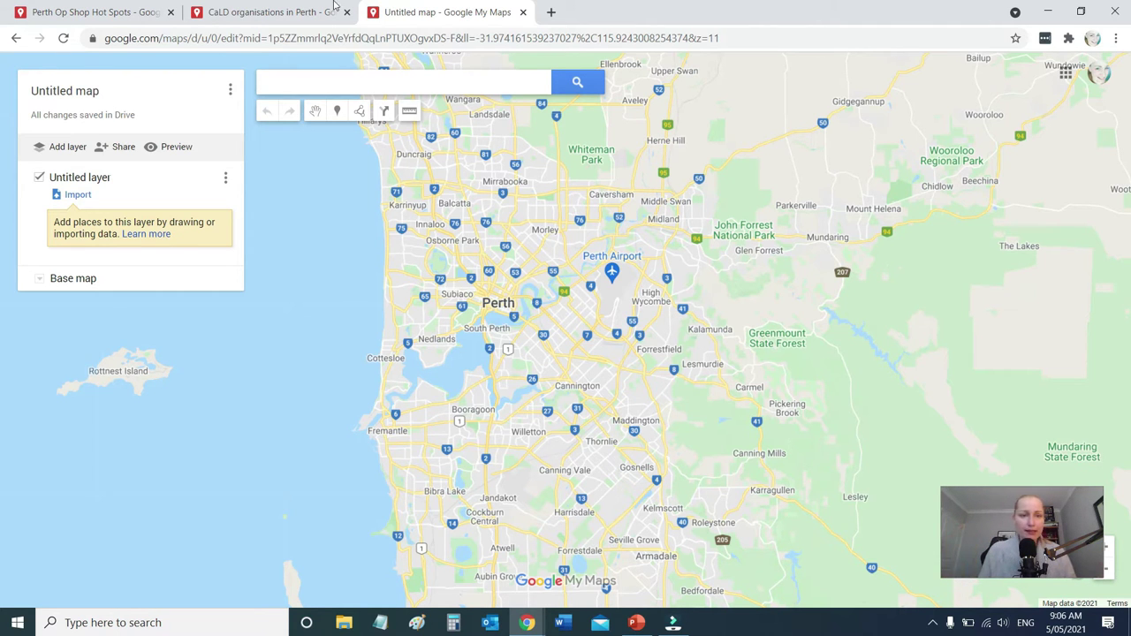
# Inspect the details of a green organisation marker south of Perth in the CaLD organisations map, and return to the untitled map
pyautogui.click(294, 21)
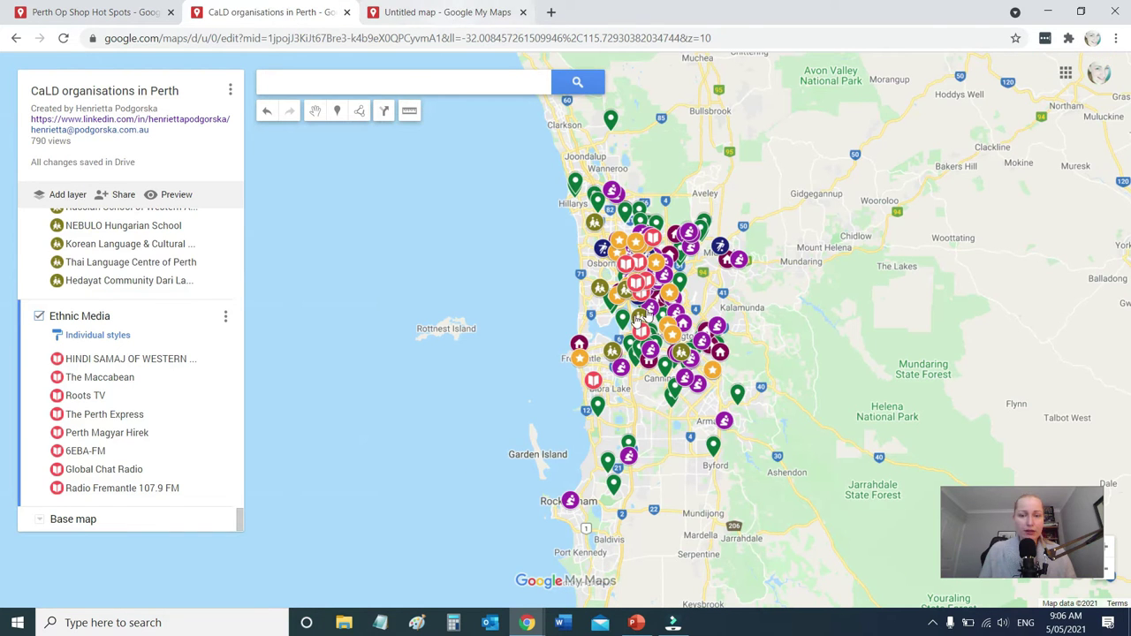
pyautogui.click(634, 348)
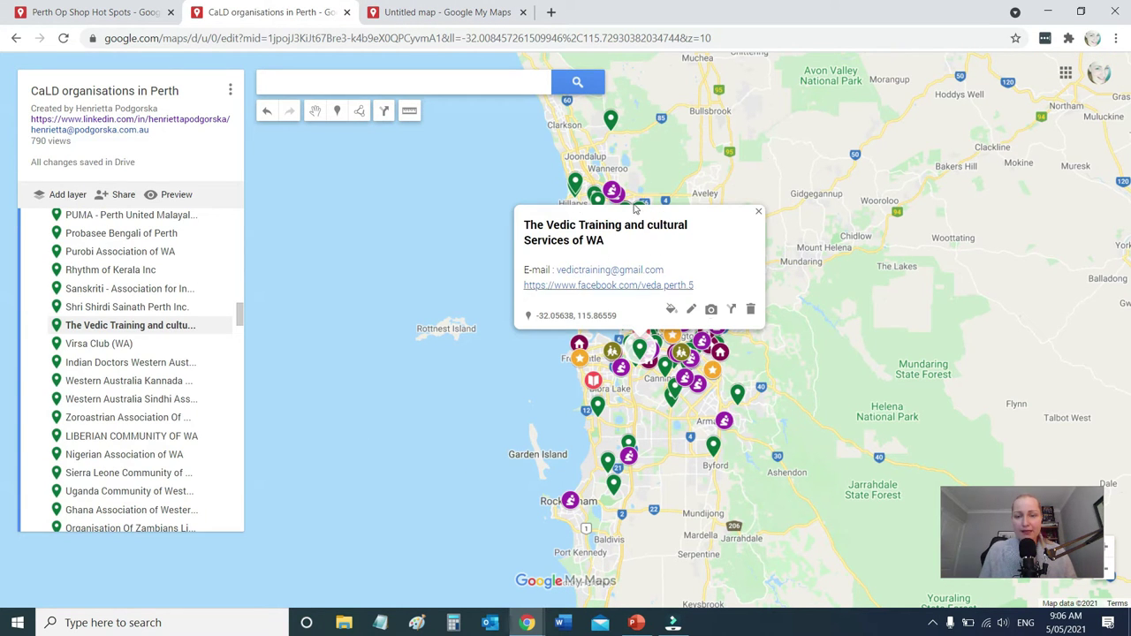
pyautogui.click(450, 12)
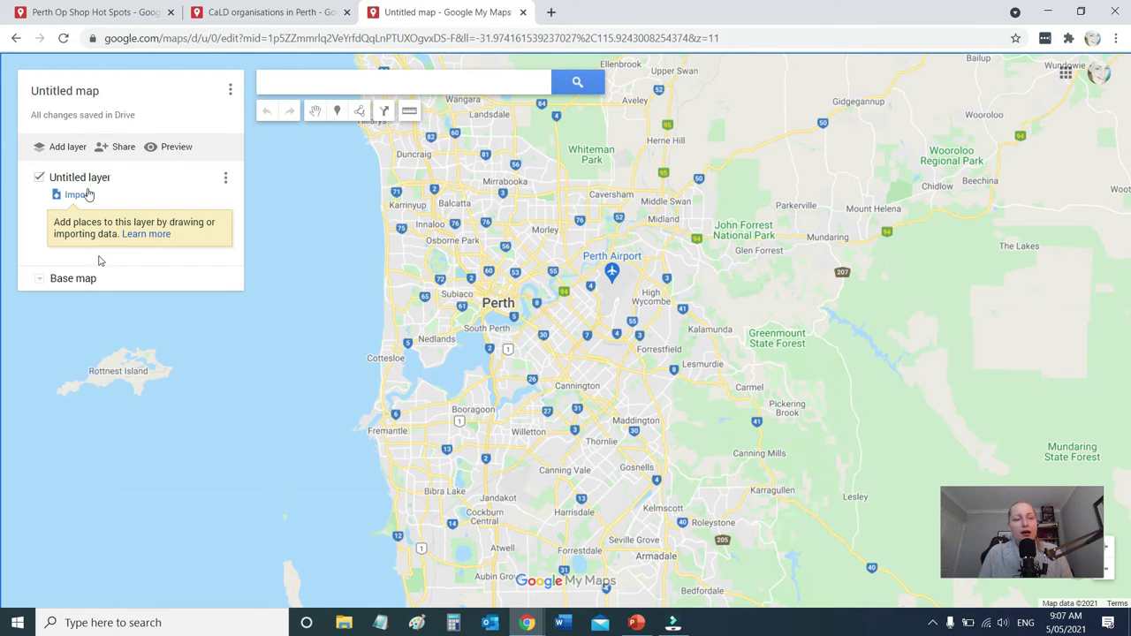
# Title the untitled map "Webinar map 3" and save it with the description "Add any description you want here"
pyautogui.click(86, 93)
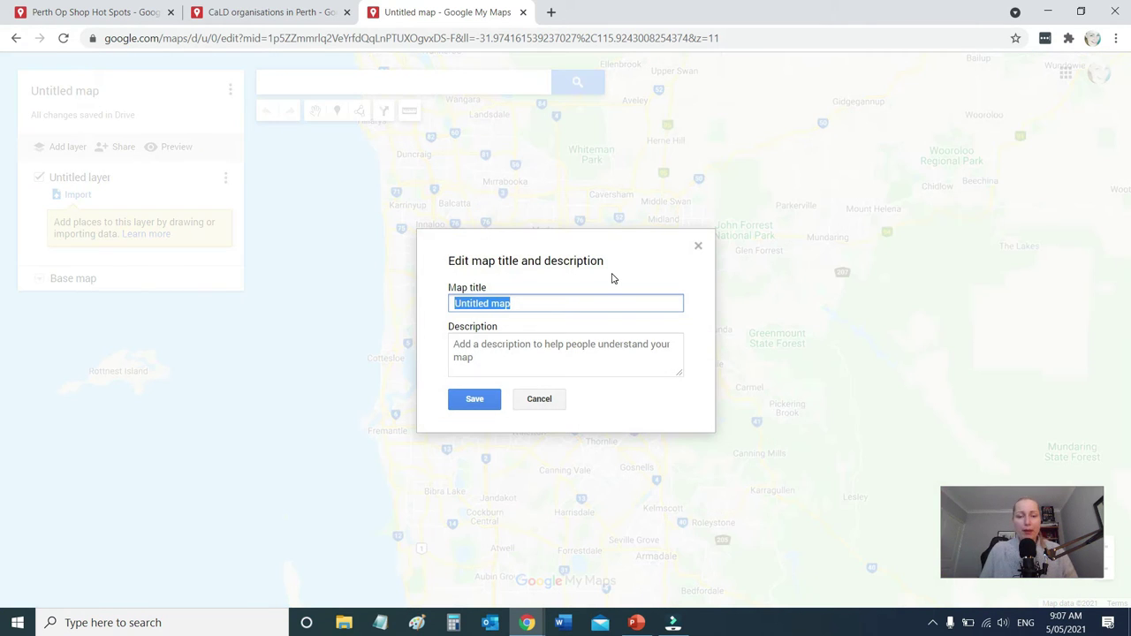
pyautogui.write('Webinar m')
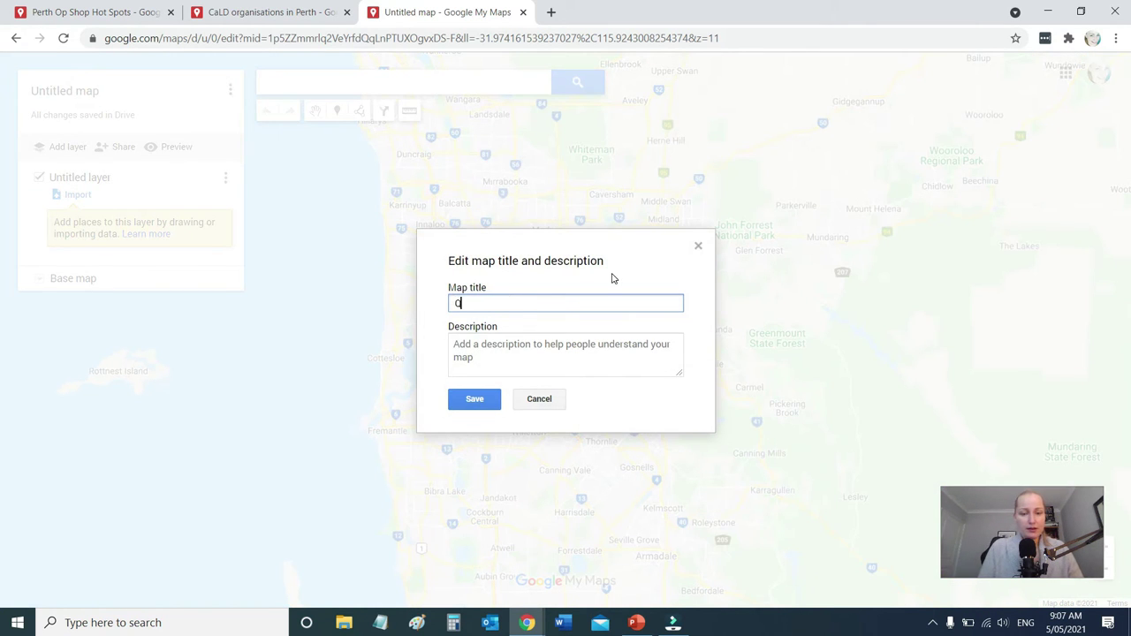
pyautogui.write('ap 3')
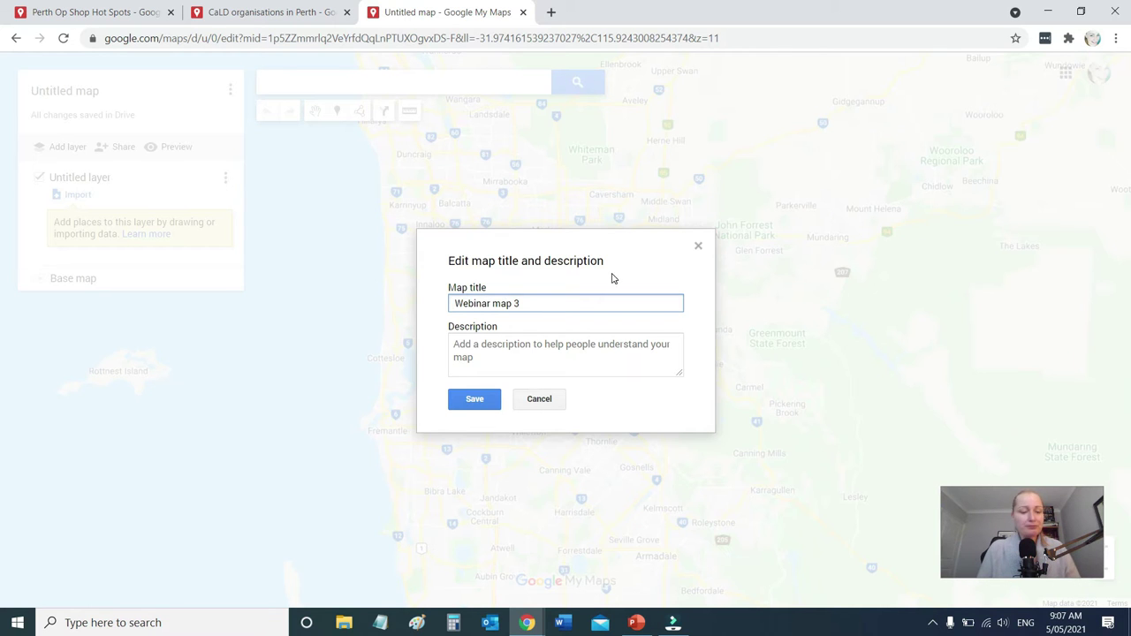
pyautogui.press('Tab')
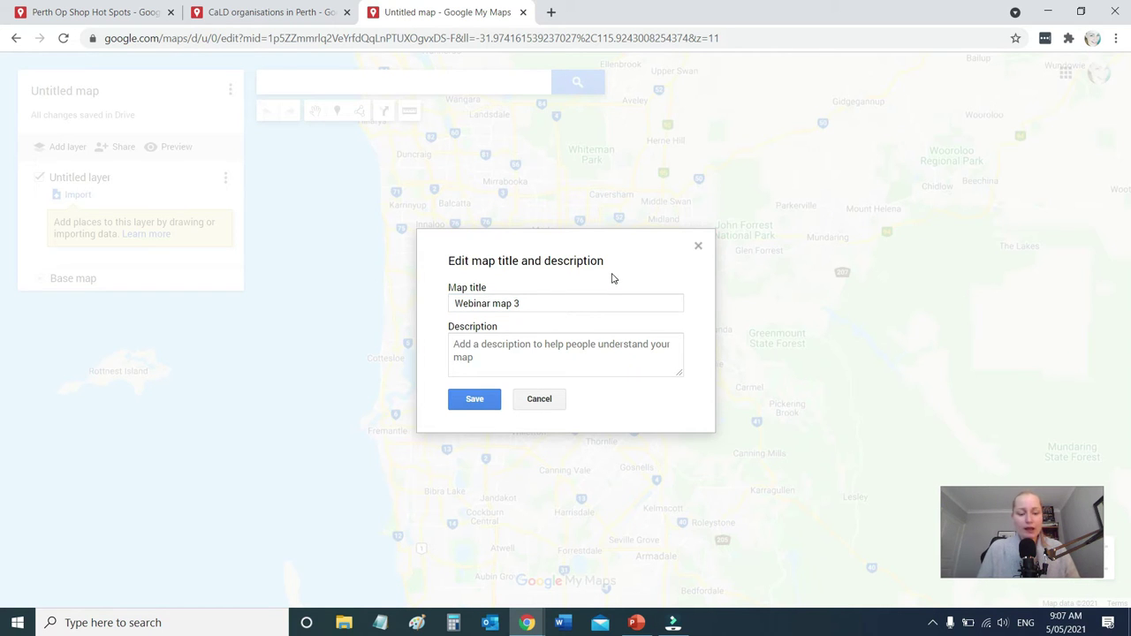
pyautogui.write('Add any description you want here')
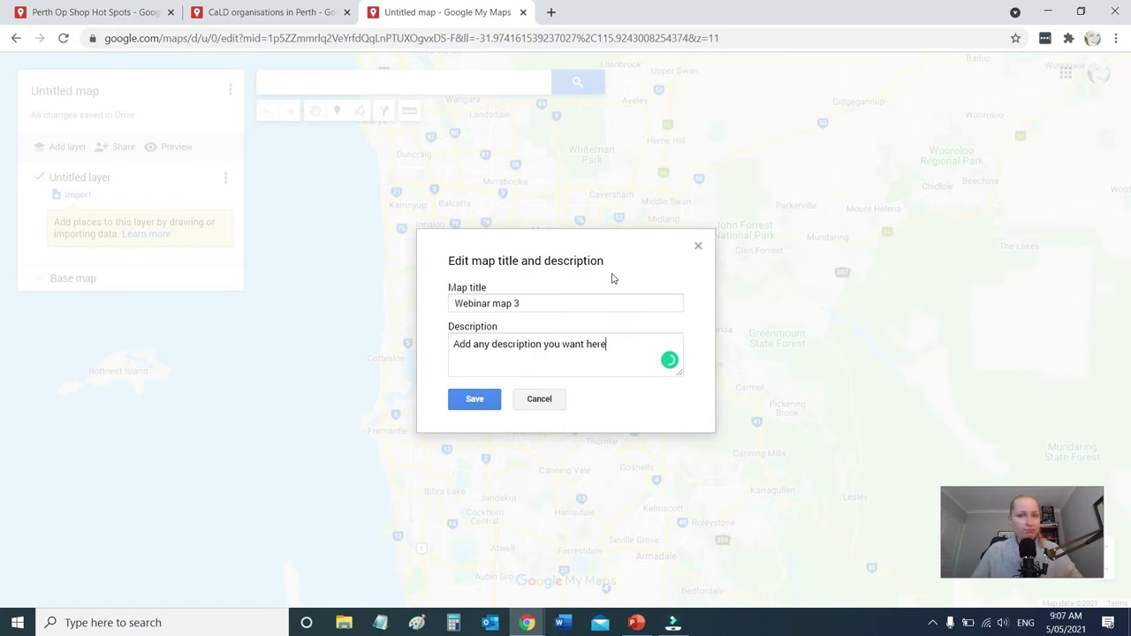
pyautogui.click(475, 398)
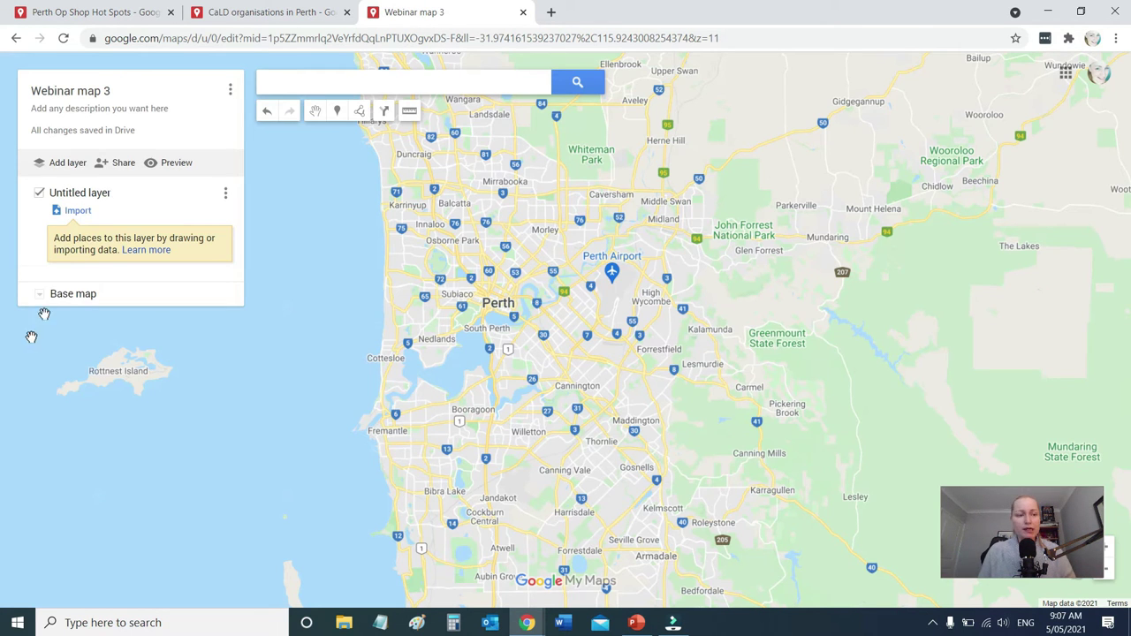
# Try out alternative base map styles on Webinar map 3 and restore the default style
pyautogui.click(40, 294)
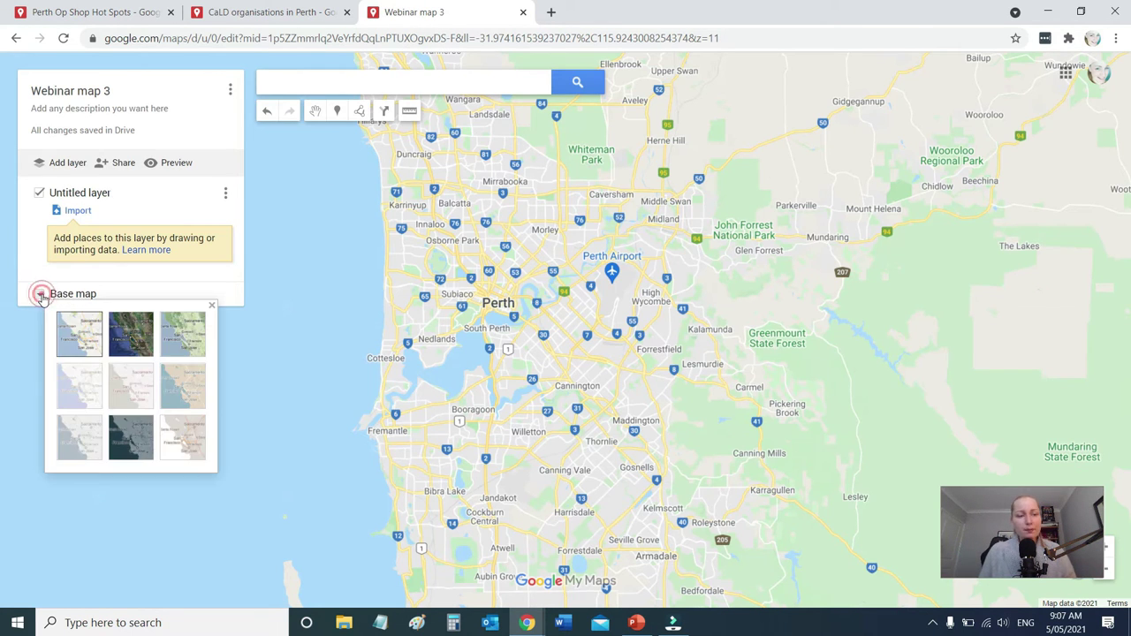
pyautogui.click(174, 400)
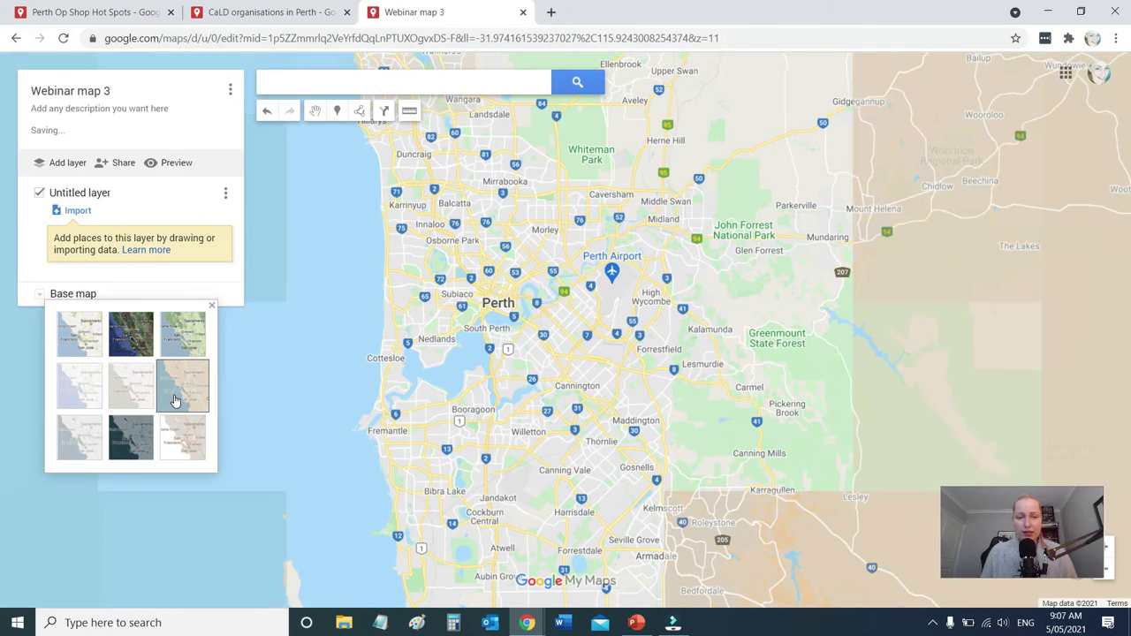
pyautogui.click(190, 439)
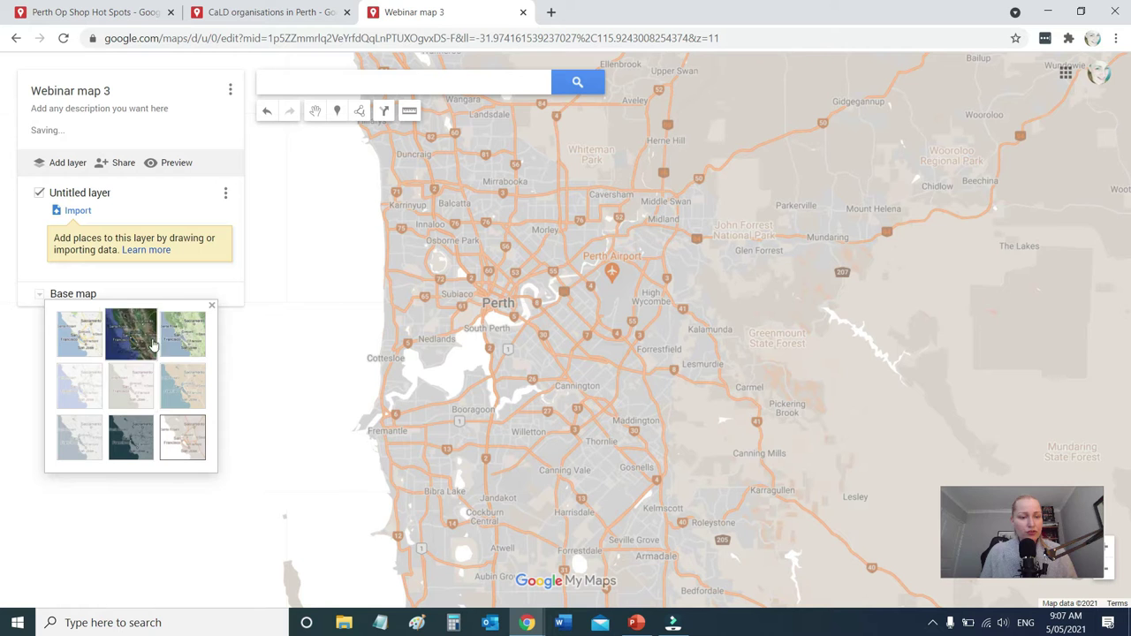
pyautogui.click(78, 341)
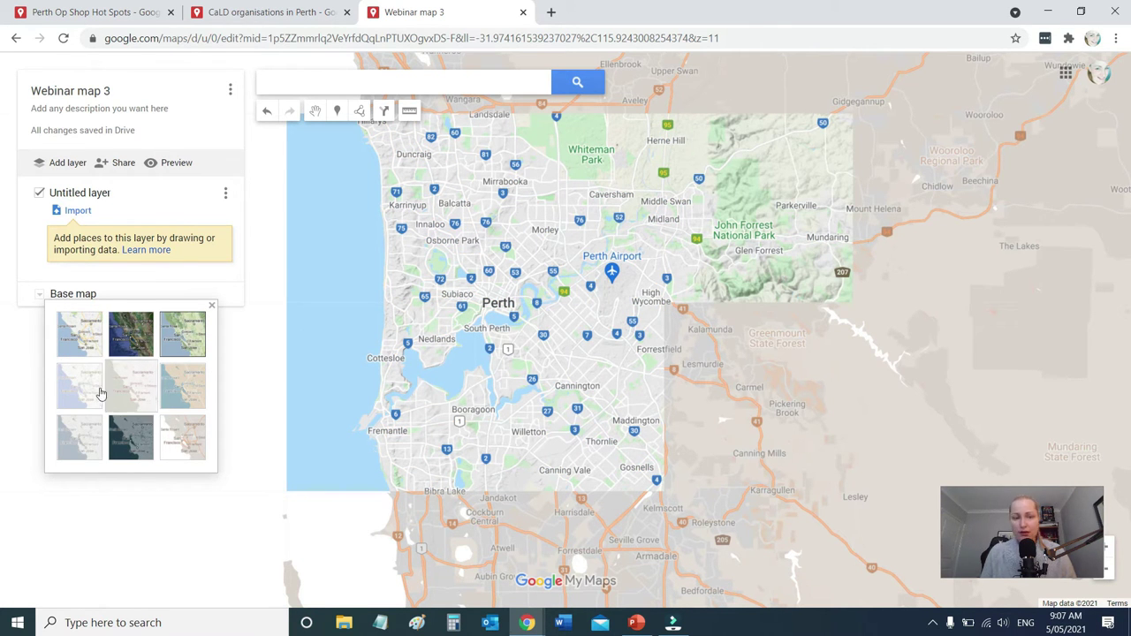
pyautogui.click(72, 351)
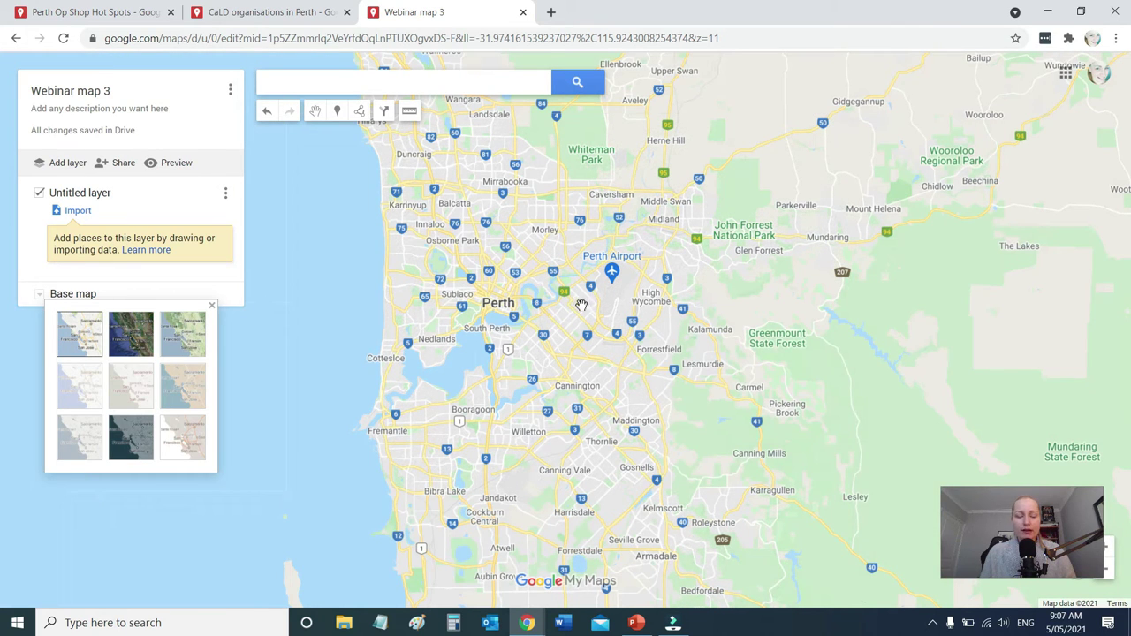
# Switch to the Perth Op Shop Hot Spots map to view its base map style
pyautogui.click(122, 16)
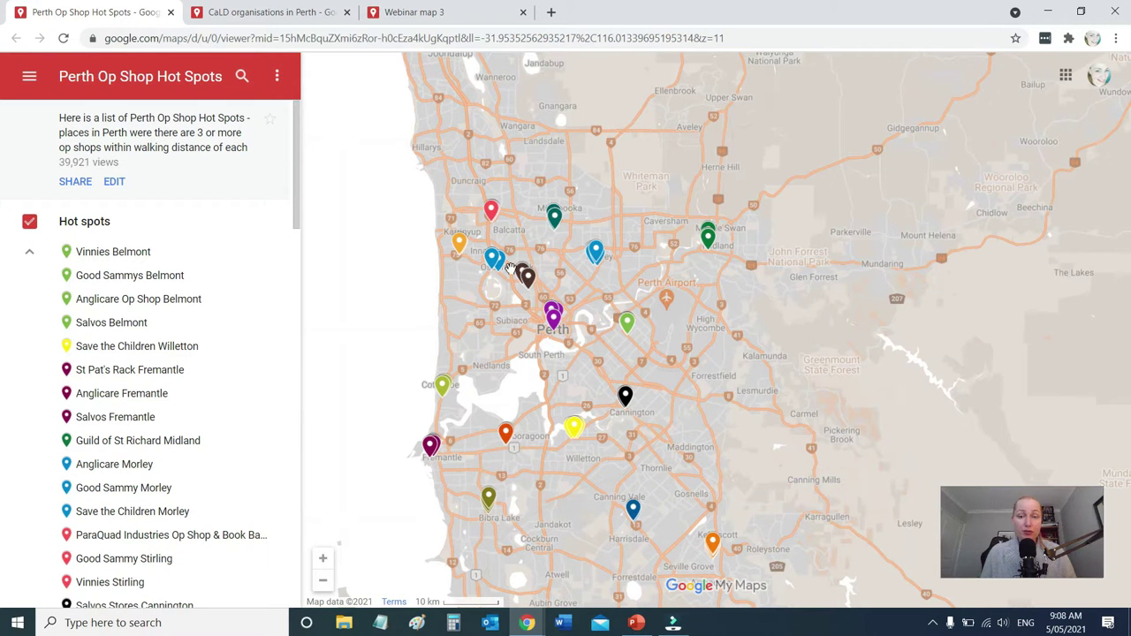
# Return to Webinar map 3 and close its base map style choices
pyautogui.click(412, 15)
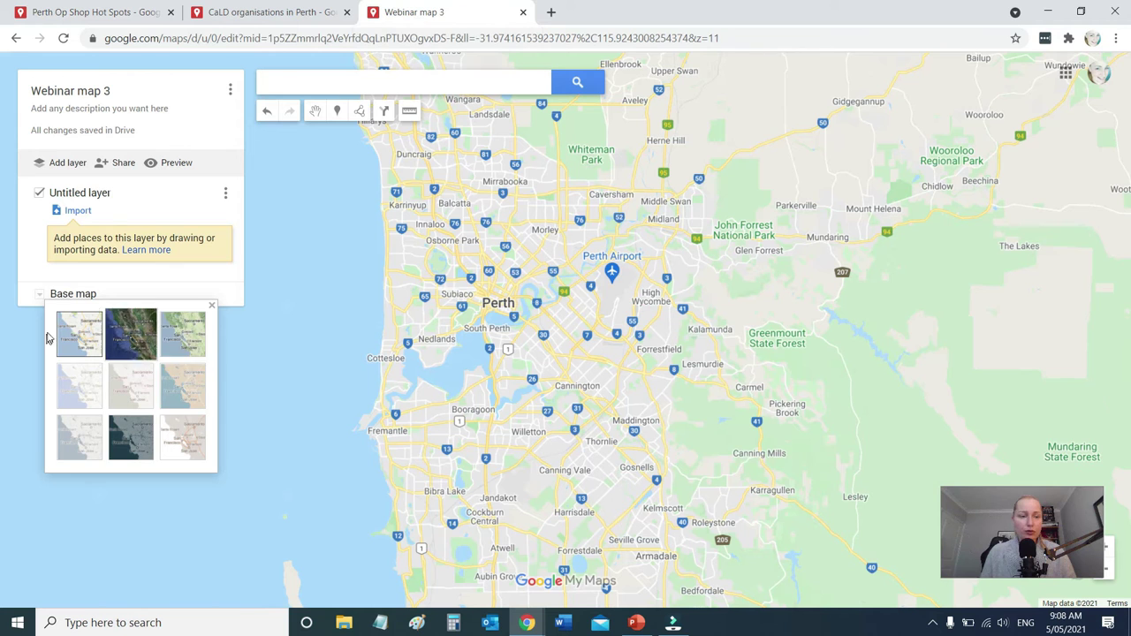
pyautogui.click(28, 295)
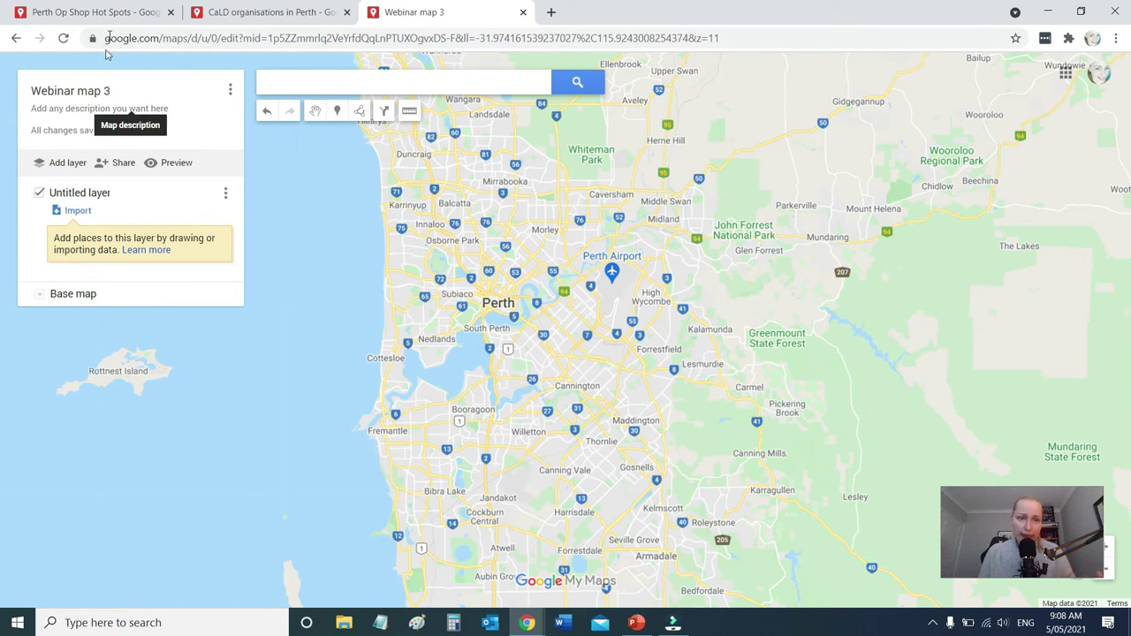
# Look through the full list of op shops in the Hot spots layer of the Perth Op Shop Hot Spots map
pyautogui.click(115, 14)
pyautogui.scroll(-3, 158, 300)
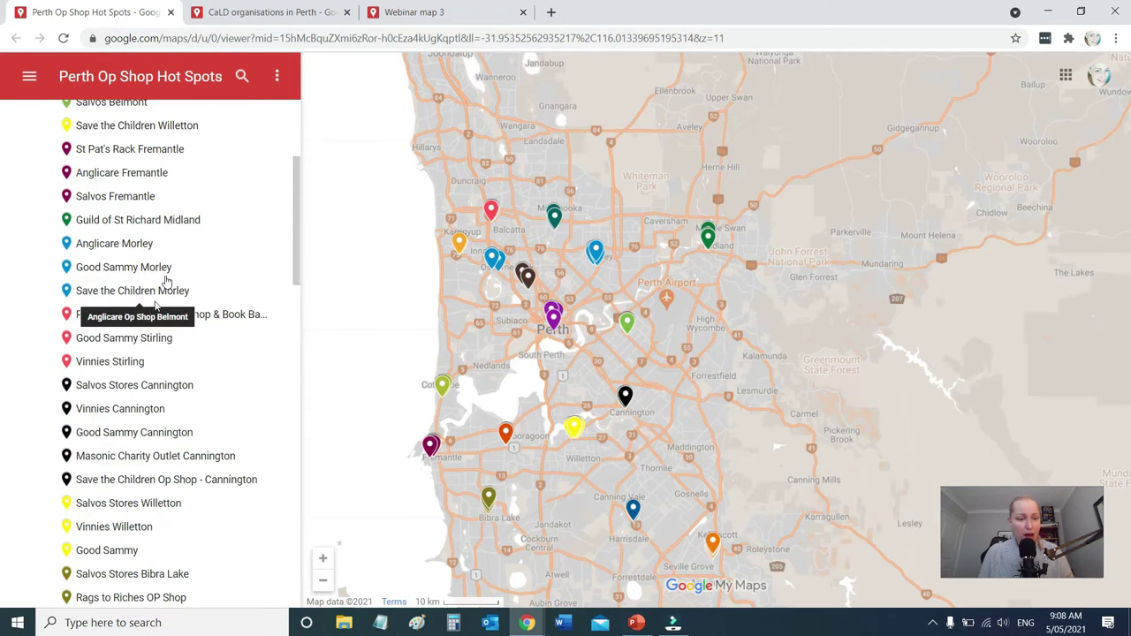
pyautogui.scroll(-10, 168, 274)
pyautogui.scroll(-5, 174, 266)
pyautogui.scroll(15, 180, 461)
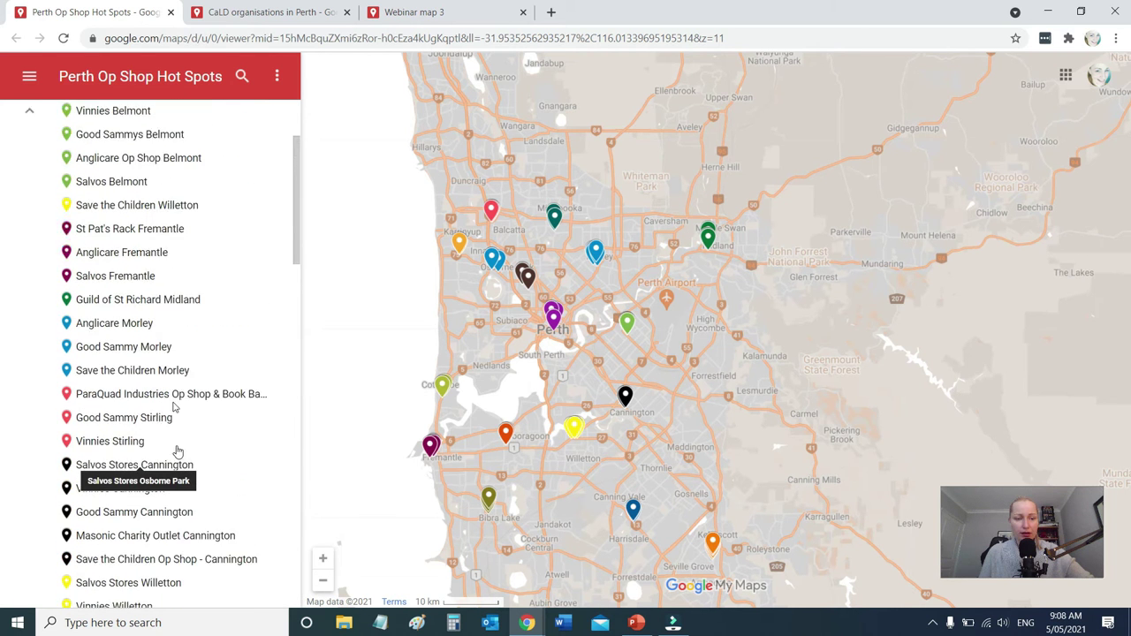
pyautogui.scroll(1, 177, 450)
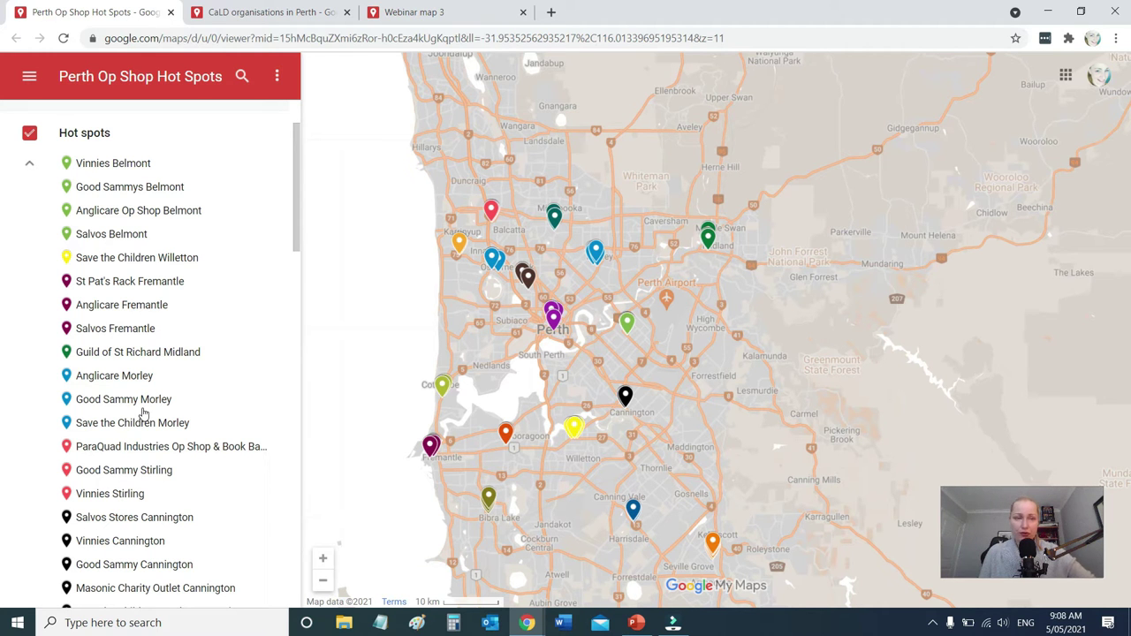
pyautogui.scroll(2, 151, 295)
pyautogui.scroll(-10, 153, 297)
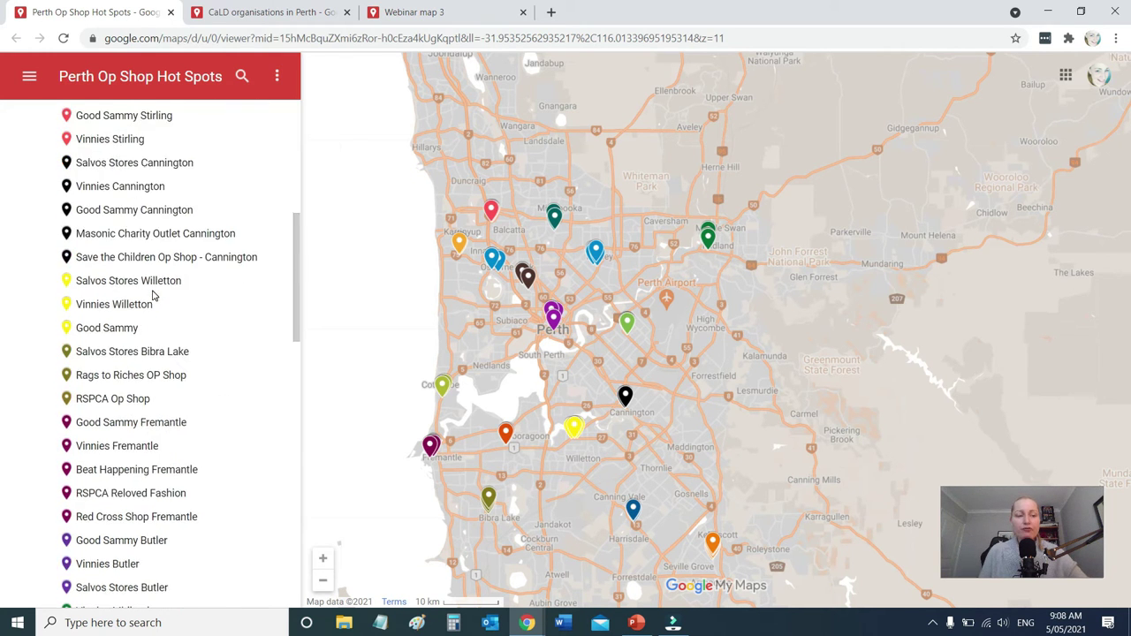
pyautogui.scroll(-5, 151, 296)
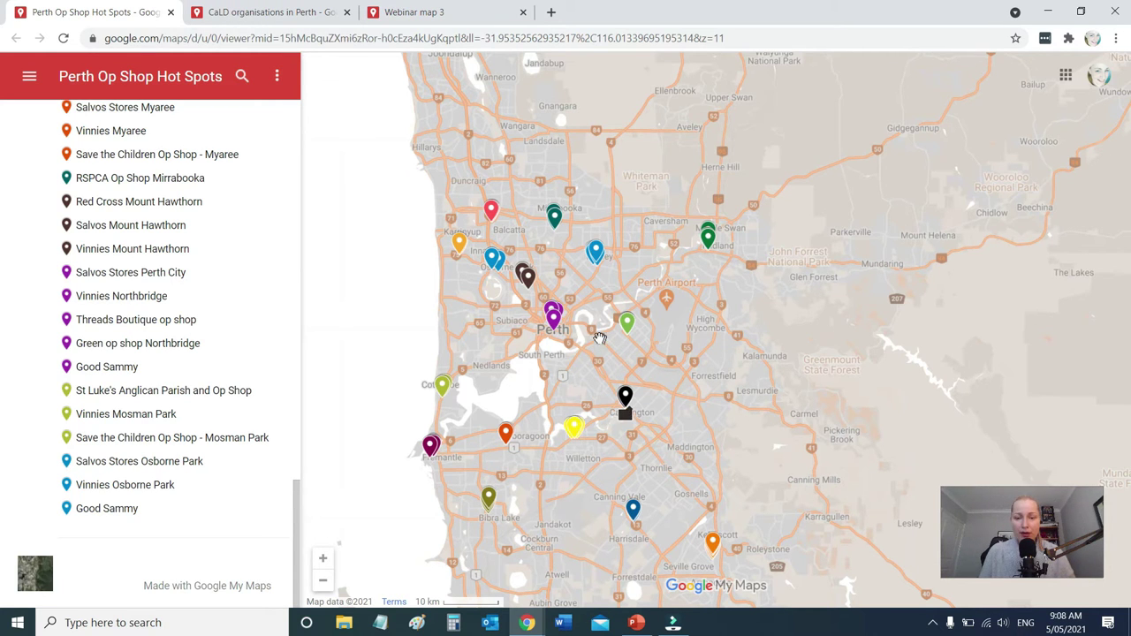
# Examine how the CaLD organisations in Perth map groups its places into layers, from CaLD organisations ALL to Ethnic Media
pyautogui.click(271, 12)
pyautogui.scroll(10, 163, 301)
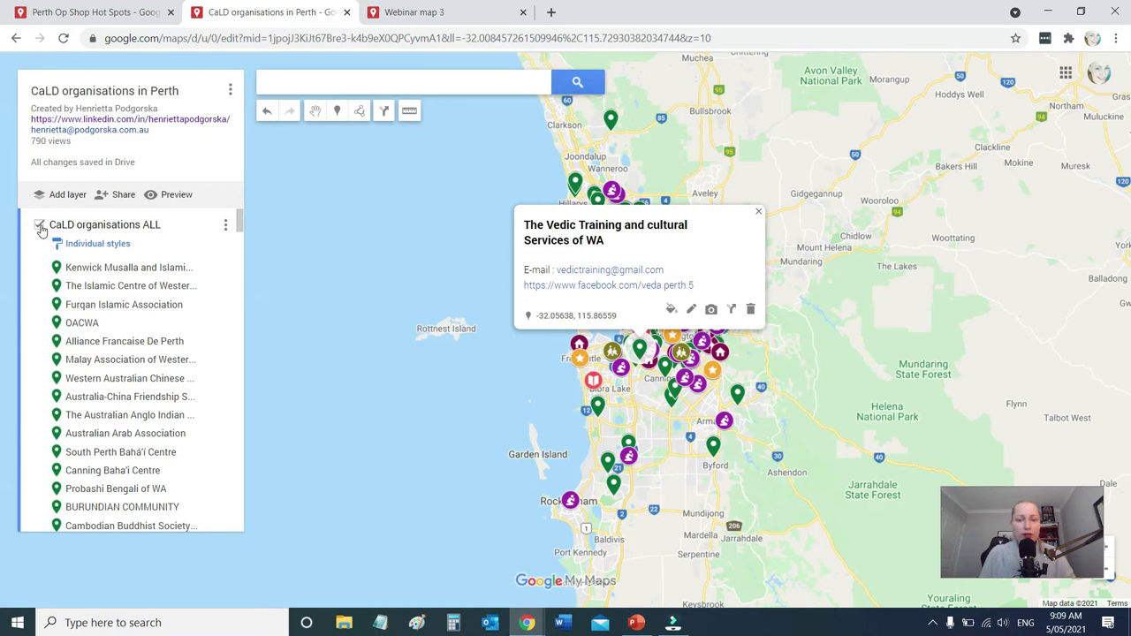
pyautogui.scroll(-10, 91, 310)
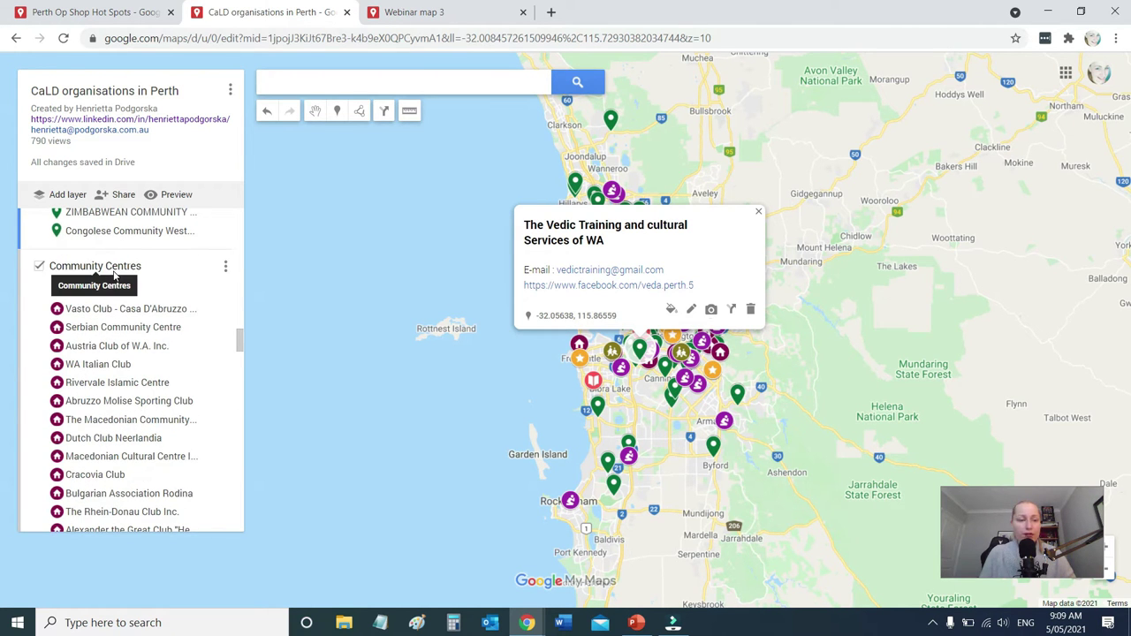
pyautogui.scroll(-12, 113, 277)
pyautogui.scroll(1, 188, 341)
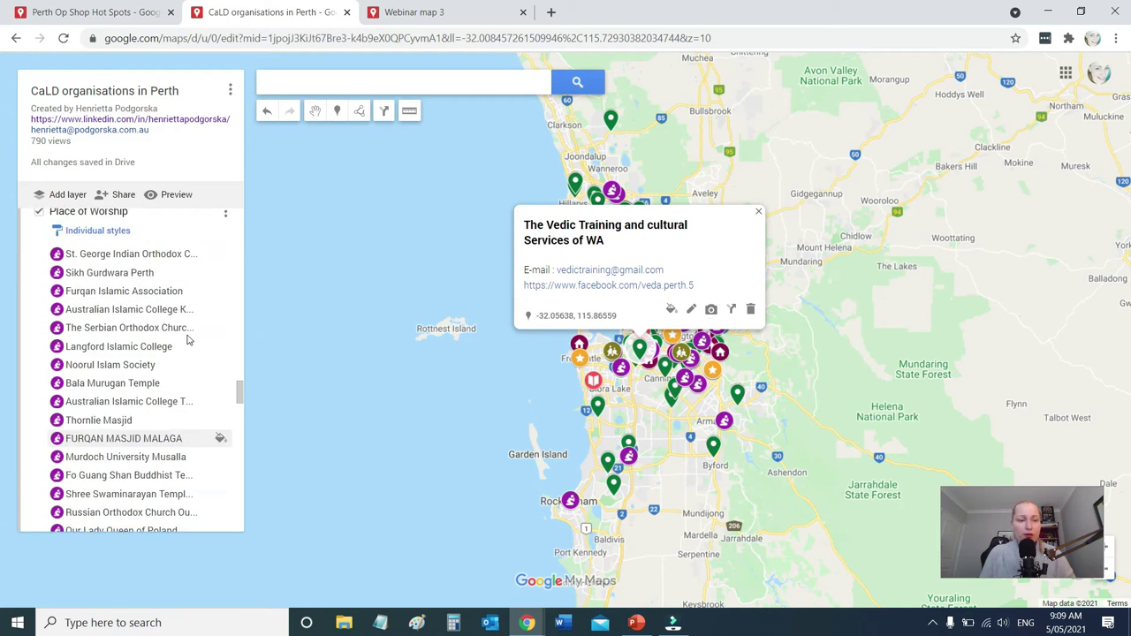
pyautogui.scroll(-10, 137, 320)
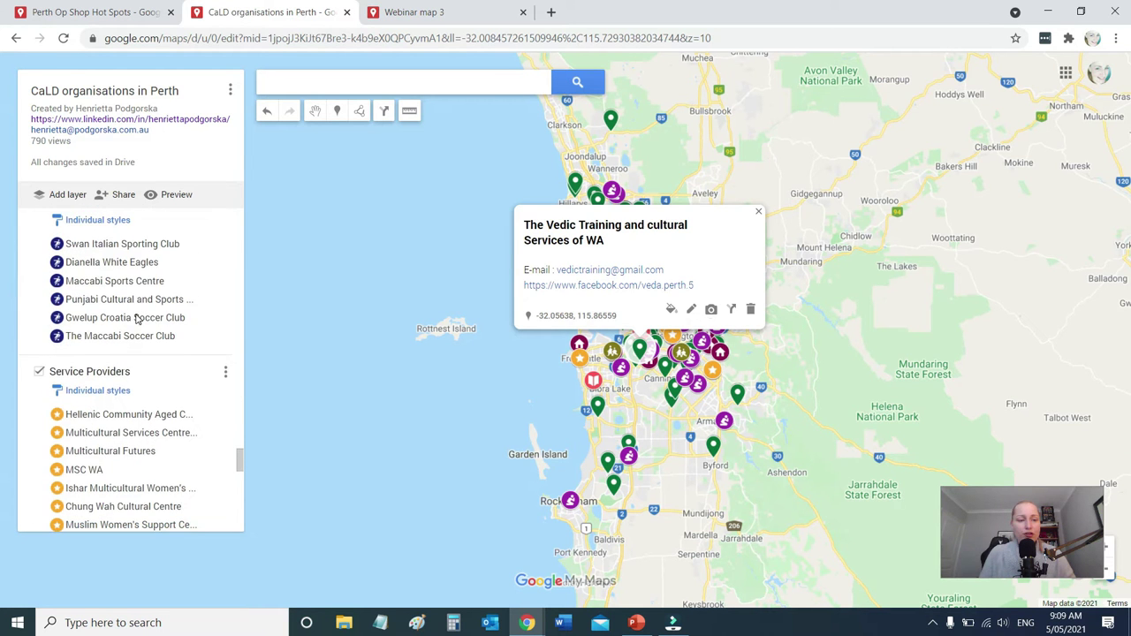
pyautogui.scroll(1, 137, 320)
pyautogui.scroll(-4, 137, 320)
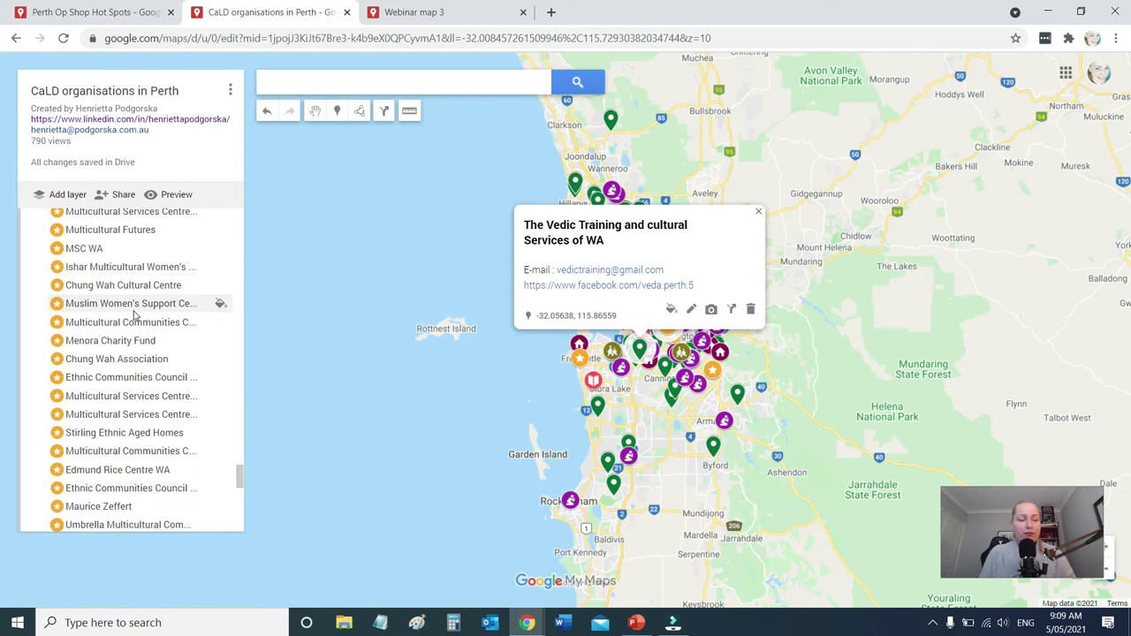
pyautogui.scroll(-8, 134, 327)
pyautogui.scroll(-3, 132, 353)
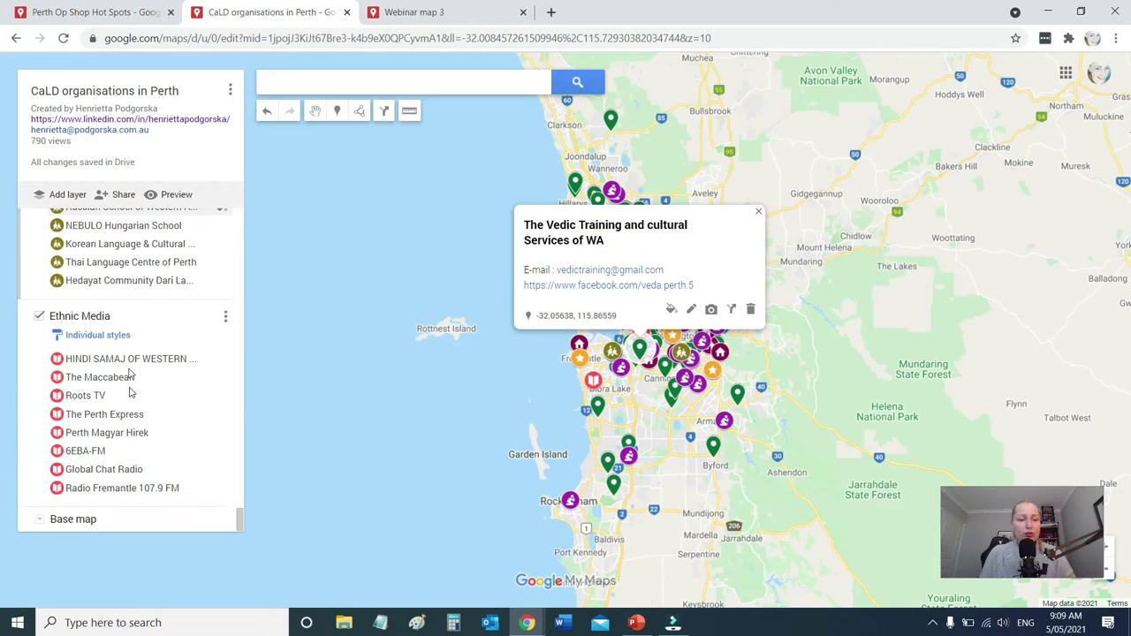
pyautogui.scroll(20, 130, 396)
pyautogui.scroll(5, 130, 396)
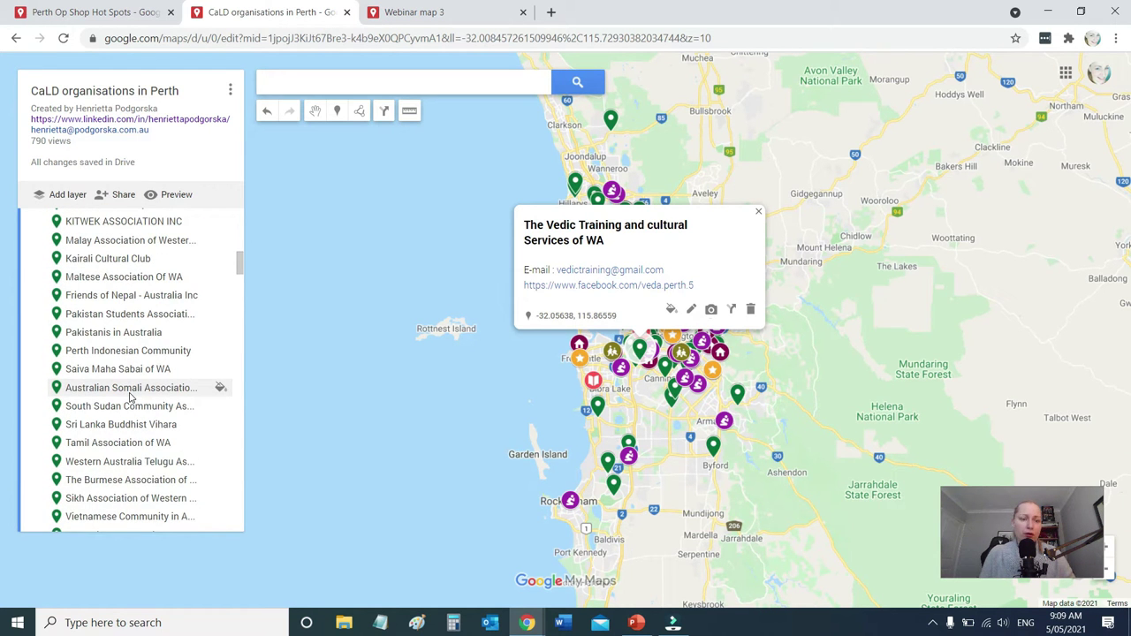
pyautogui.scroll(8, 130, 399)
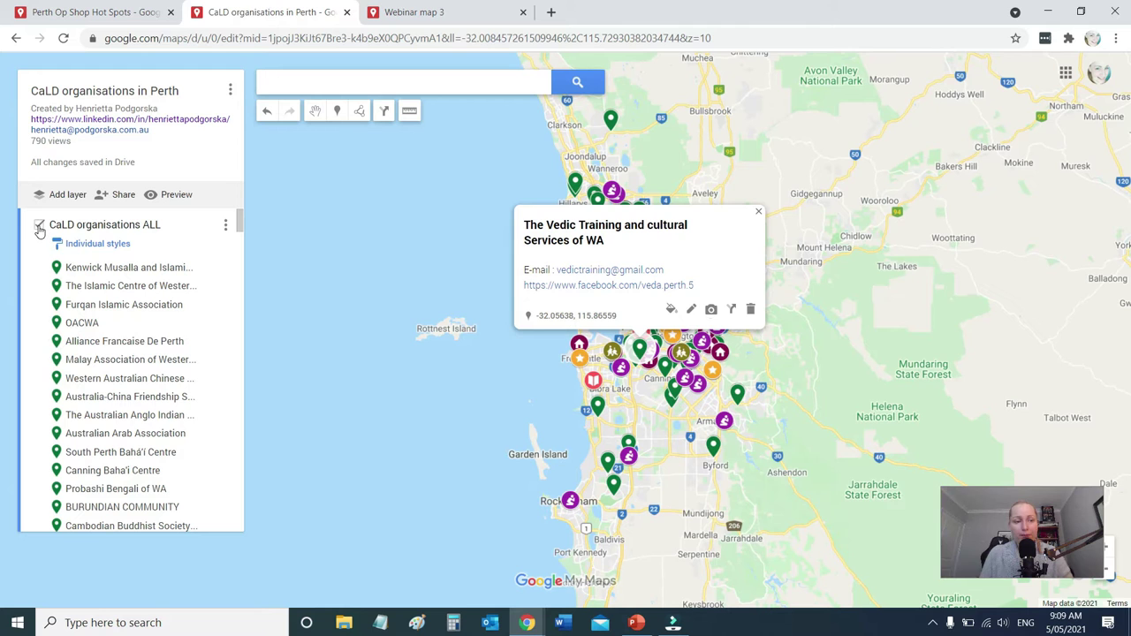
# Close the open marker details and hide all seven layers of the map, from CaLD organisations ALL to Ethnic Media
pyautogui.click(759, 213)
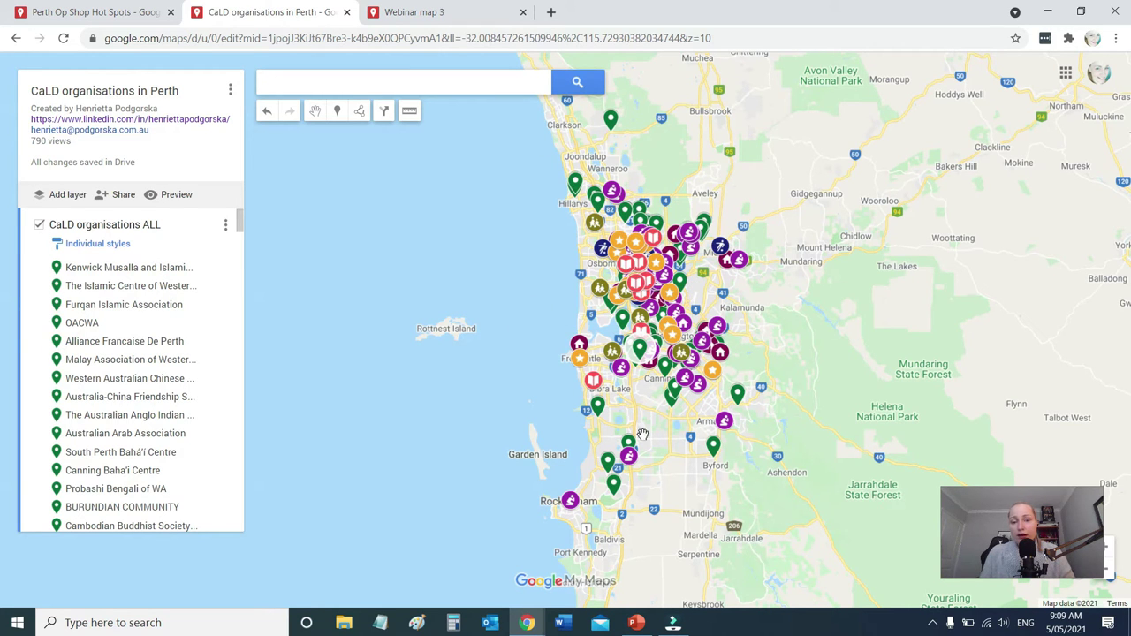
pyautogui.click(40, 226)
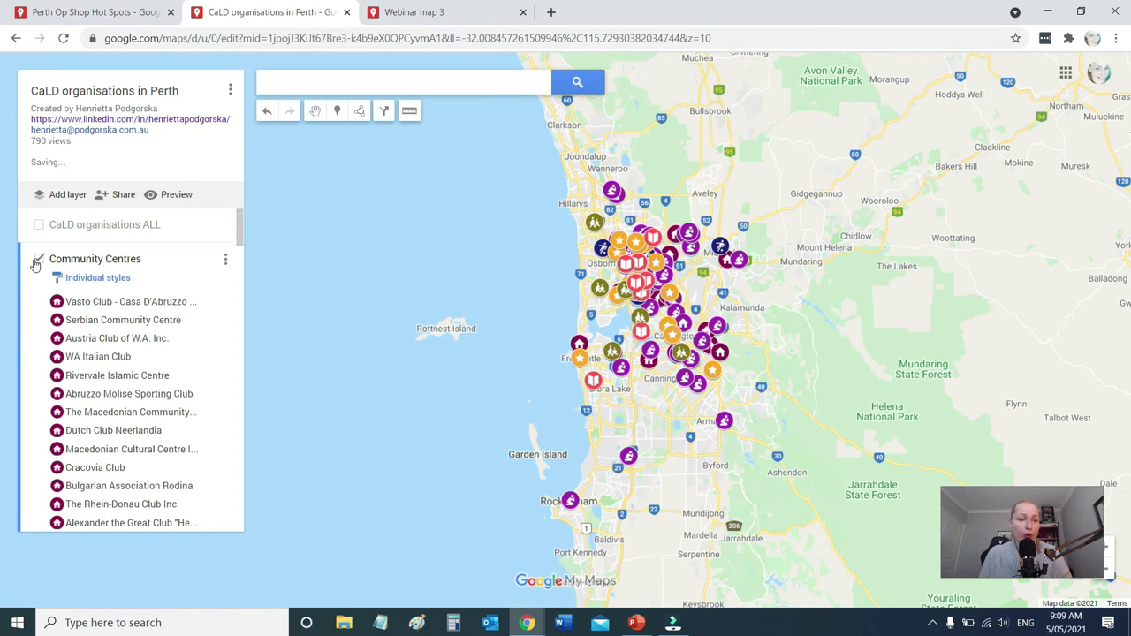
pyautogui.click(39, 259)
pyautogui.click(39, 293)
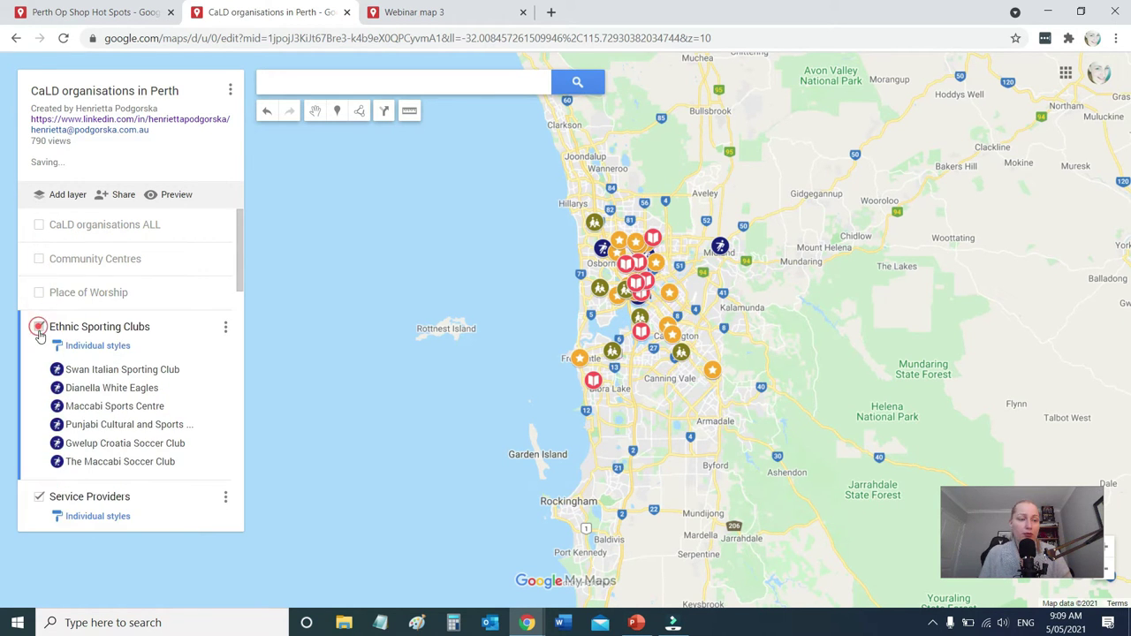
pyautogui.click(39, 326)
pyautogui.click(39, 360)
pyautogui.click(39, 394)
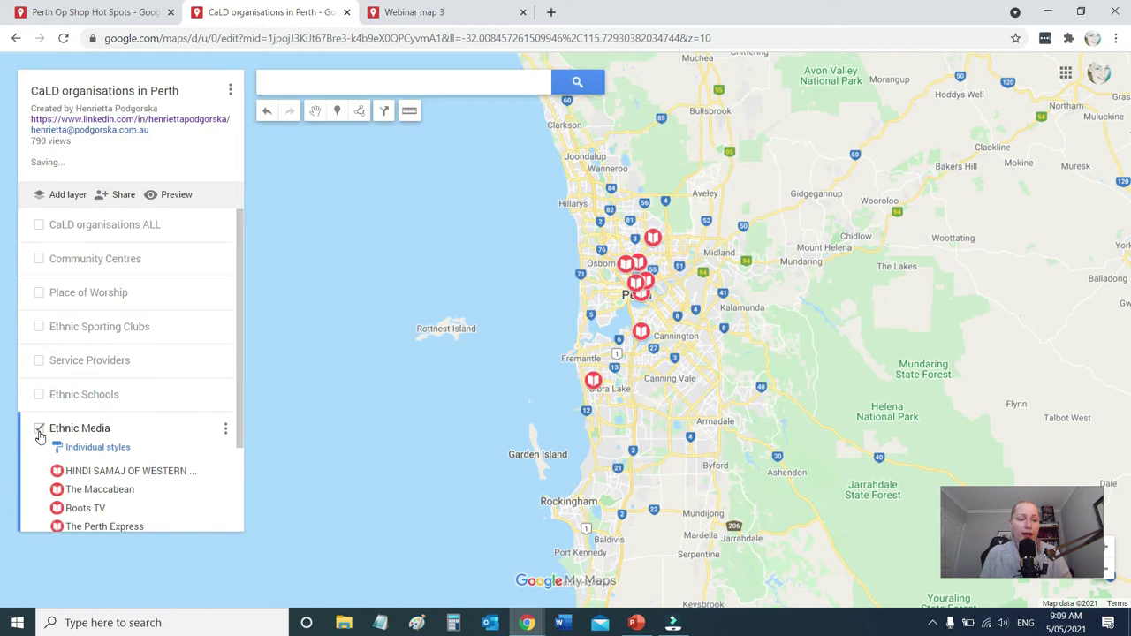
pyautogui.click(39, 429)
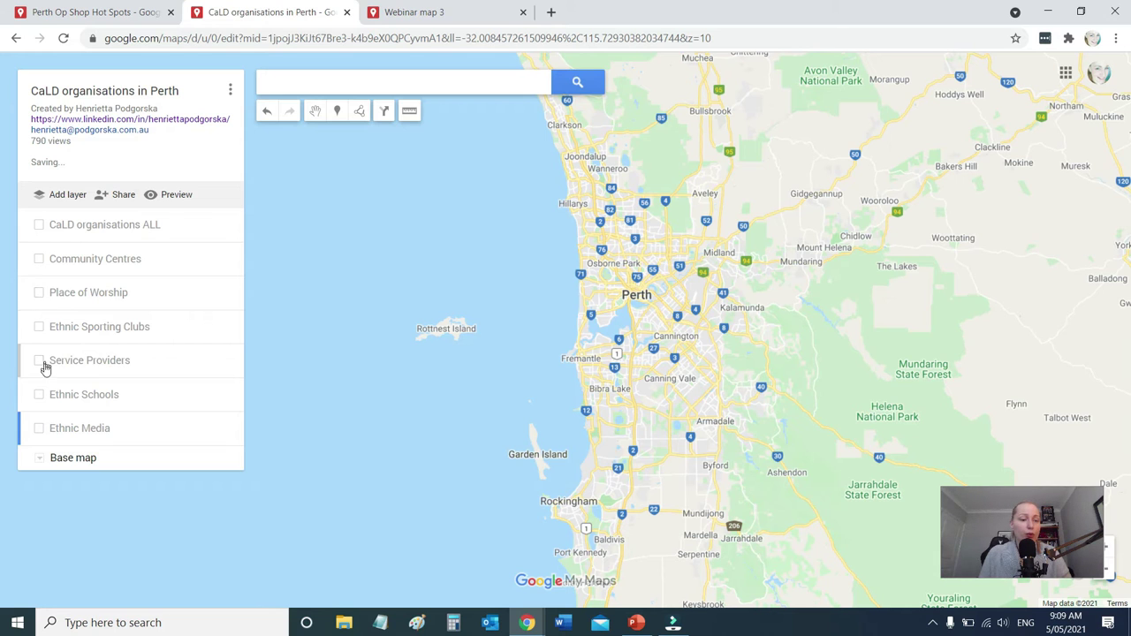
# Show the Service Providers and Place of Worship layers on the map and hide both again
pyautogui.click(39, 362)
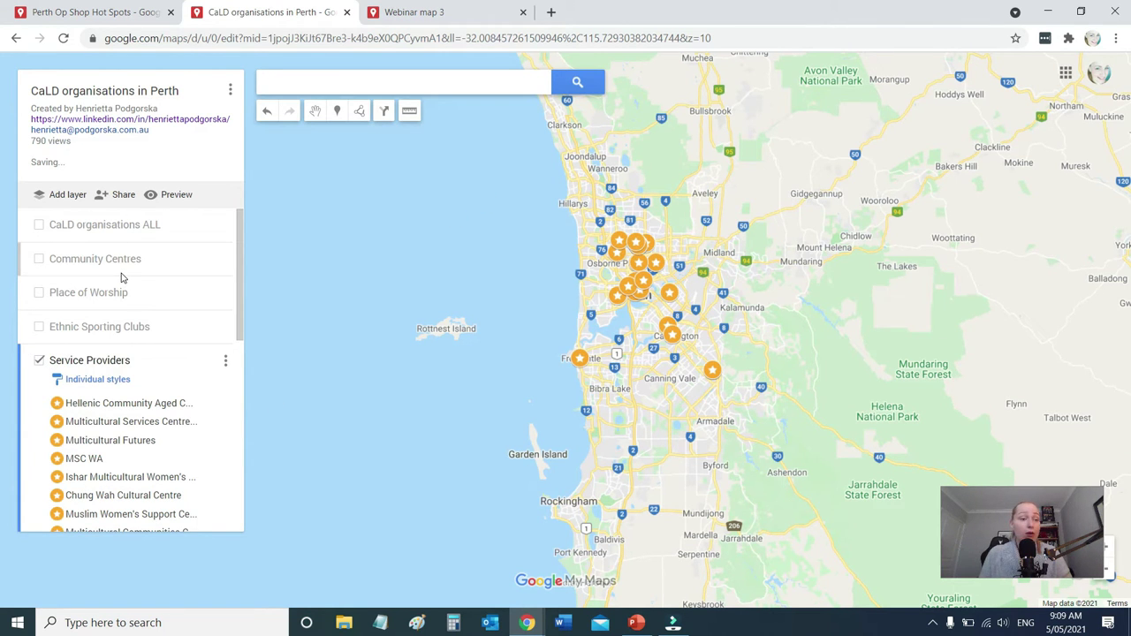
pyautogui.click(39, 293)
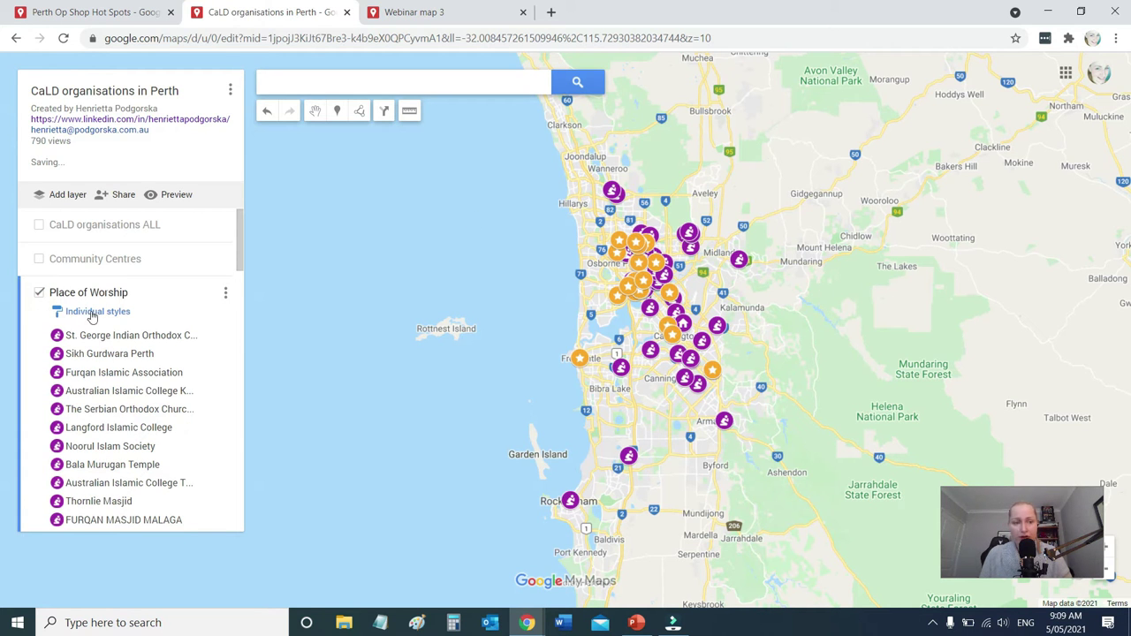
pyautogui.click(40, 293)
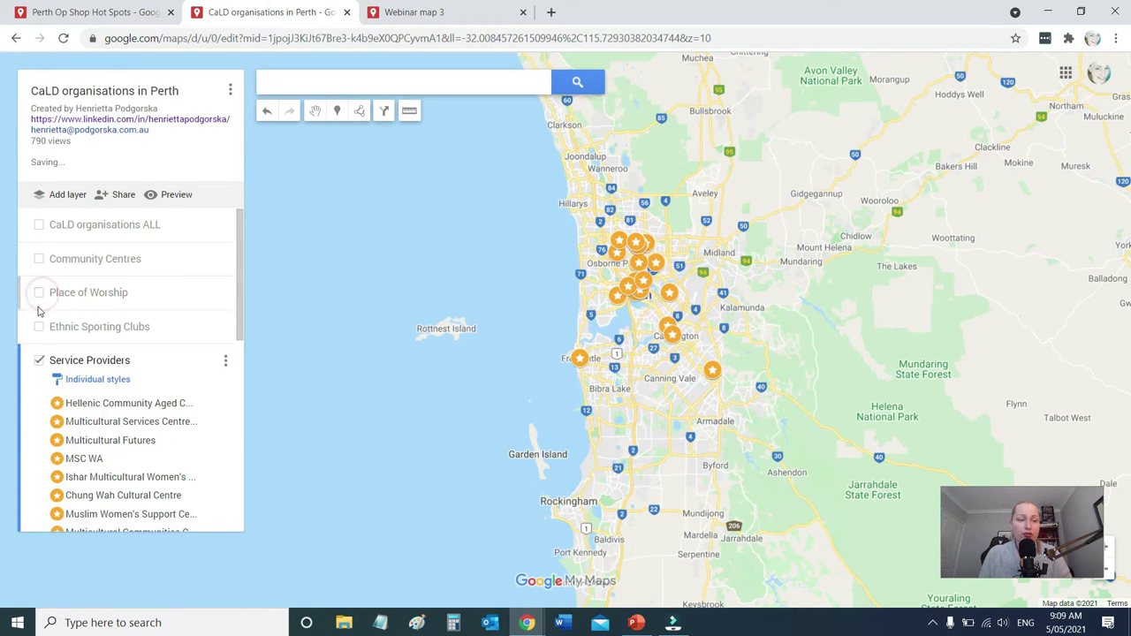
pyautogui.click(39, 361)
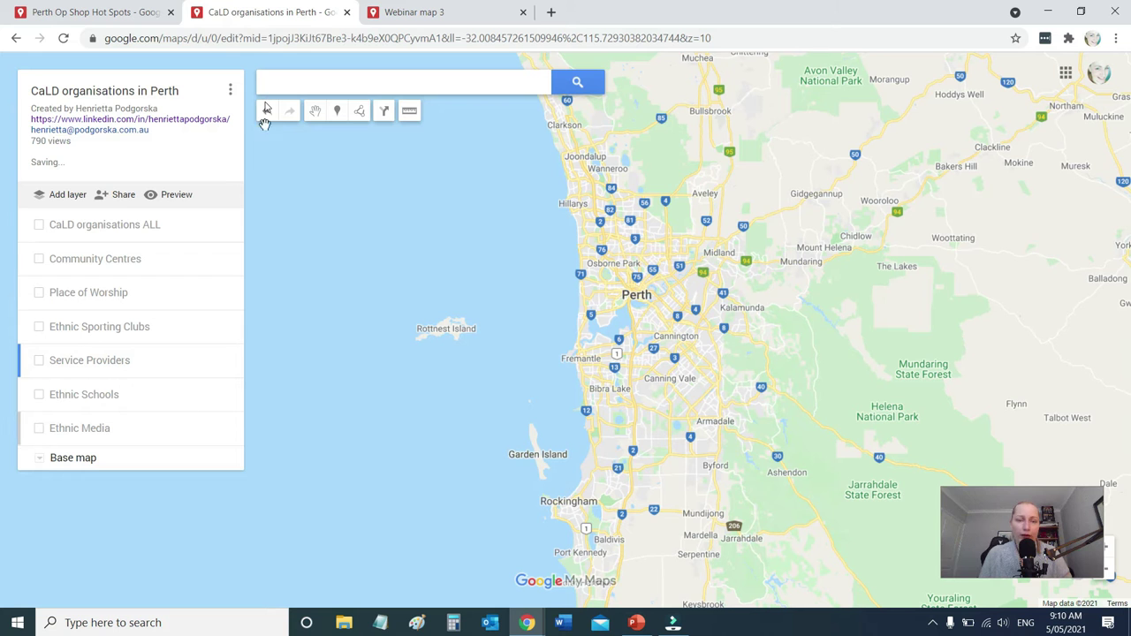
# Return to Webinar map 3 and rename its untitled layer as "Volunteers"
pyautogui.hotkey('ctrl', 'Tab')
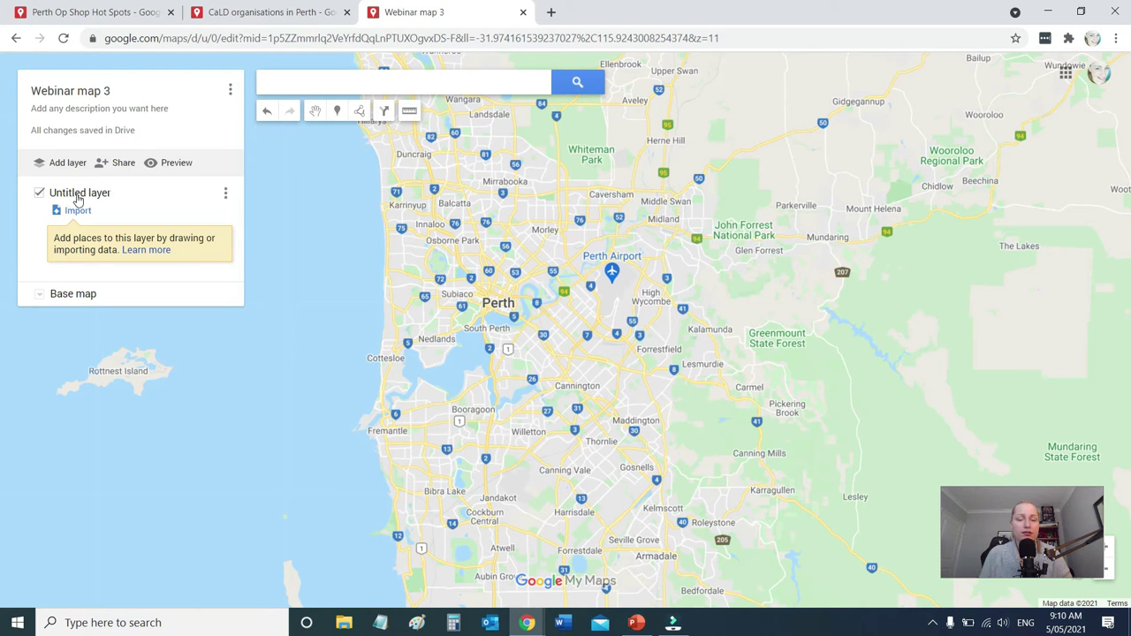
pyautogui.click(78, 198)
pyautogui.write('Volunteers')
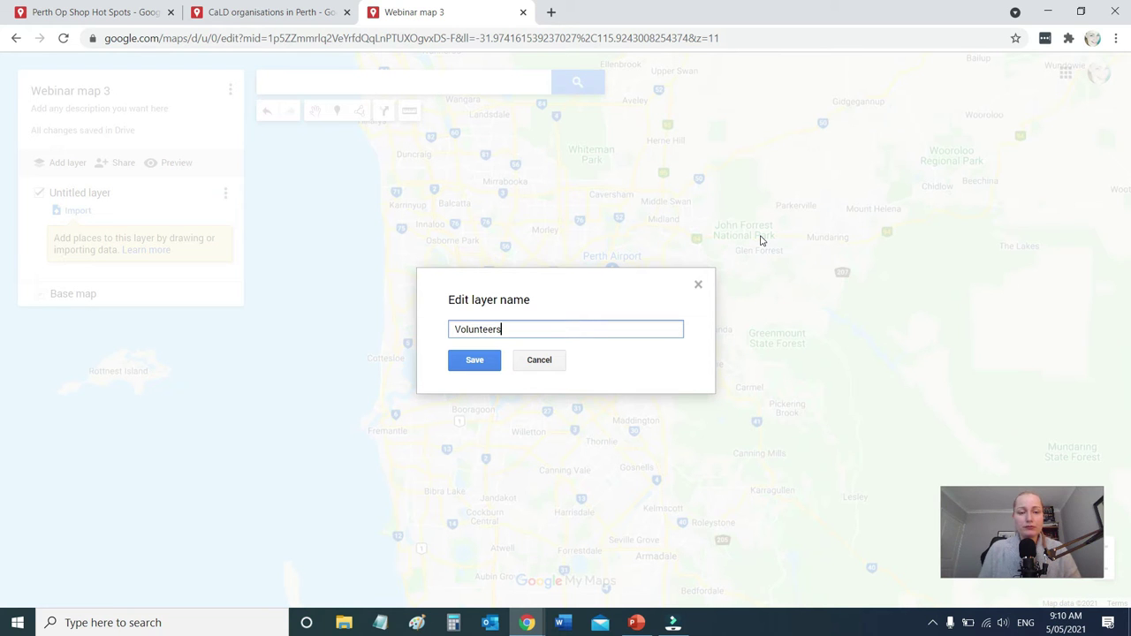
pyautogui.click(474, 360)
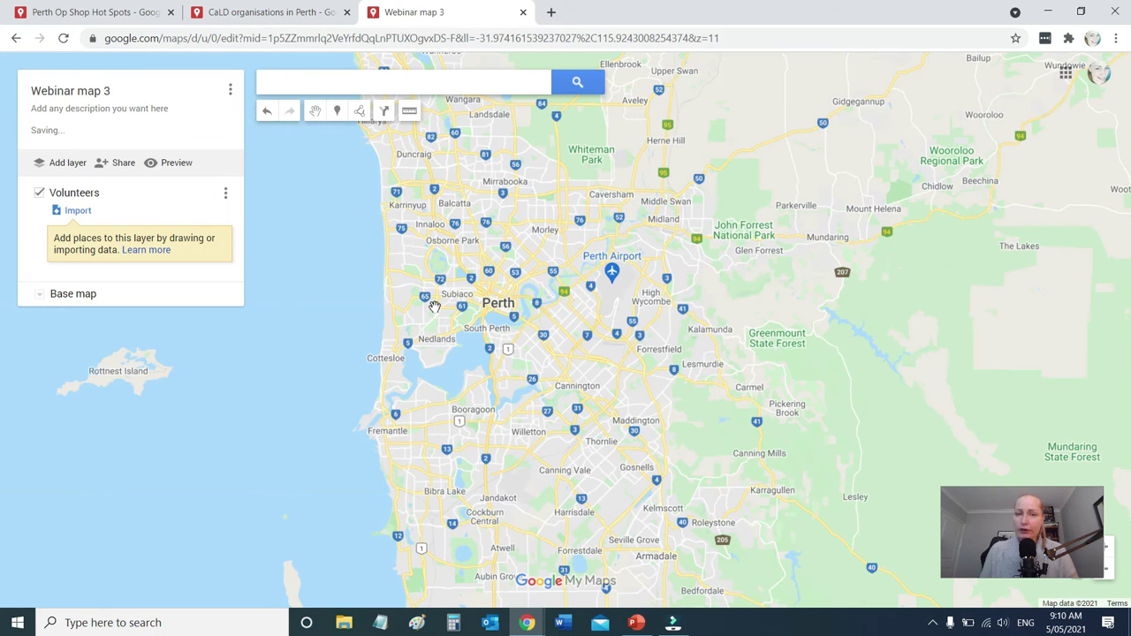
# Add a second layer to Webinar map 3 and name it "Client who needs a volunteer"
pyautogui.click(64, 165)
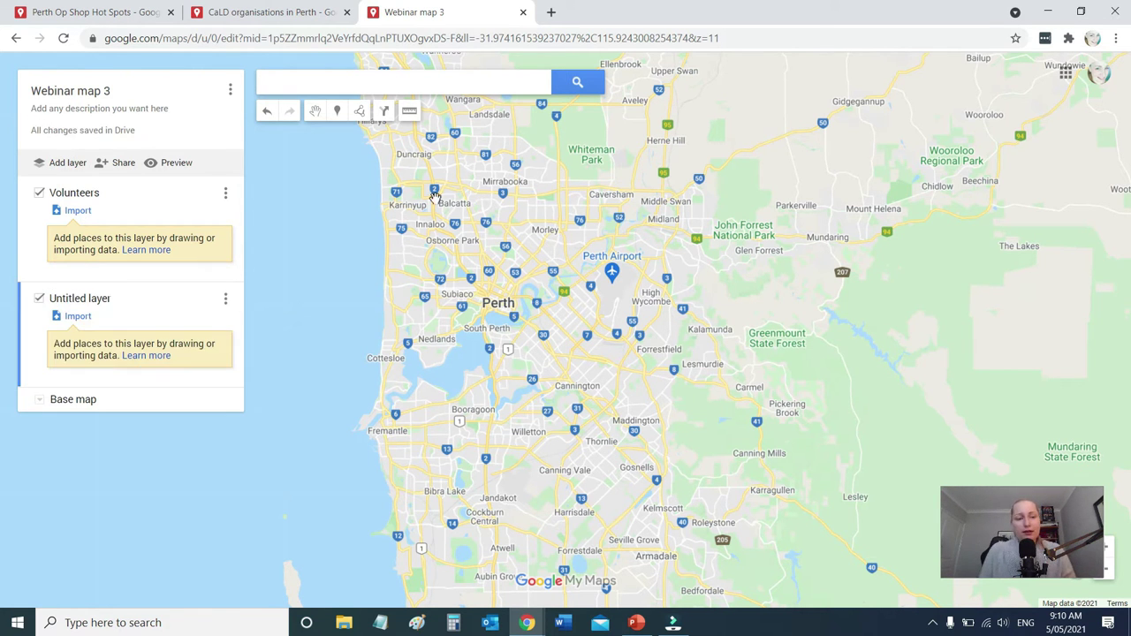
pyautogui.click(106, 298)
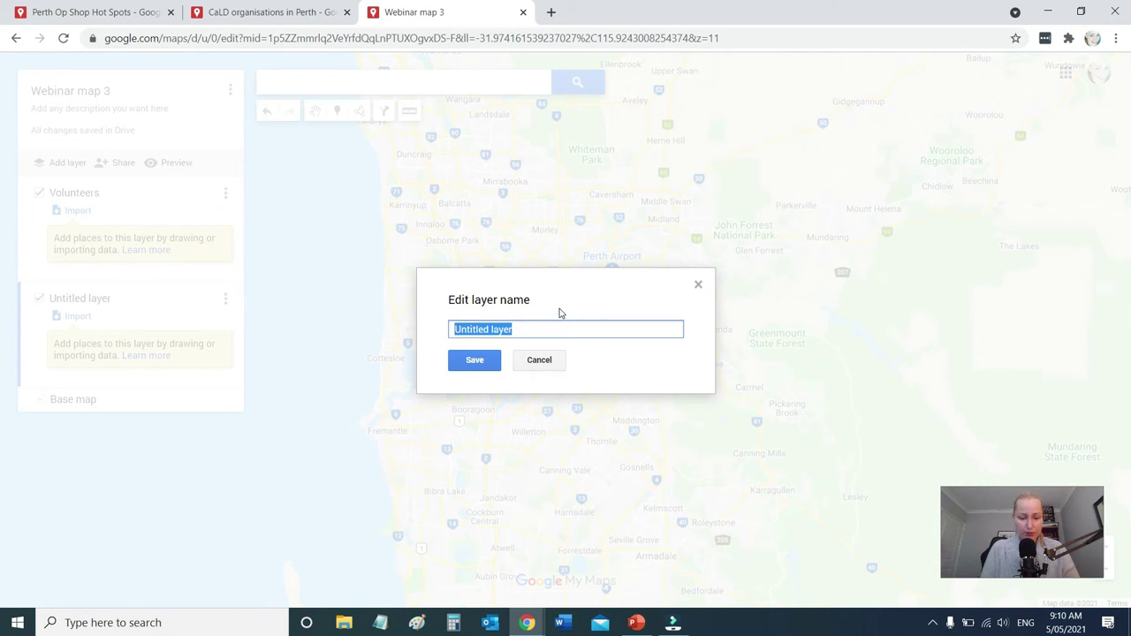
pyautogui.write('Client who needs')
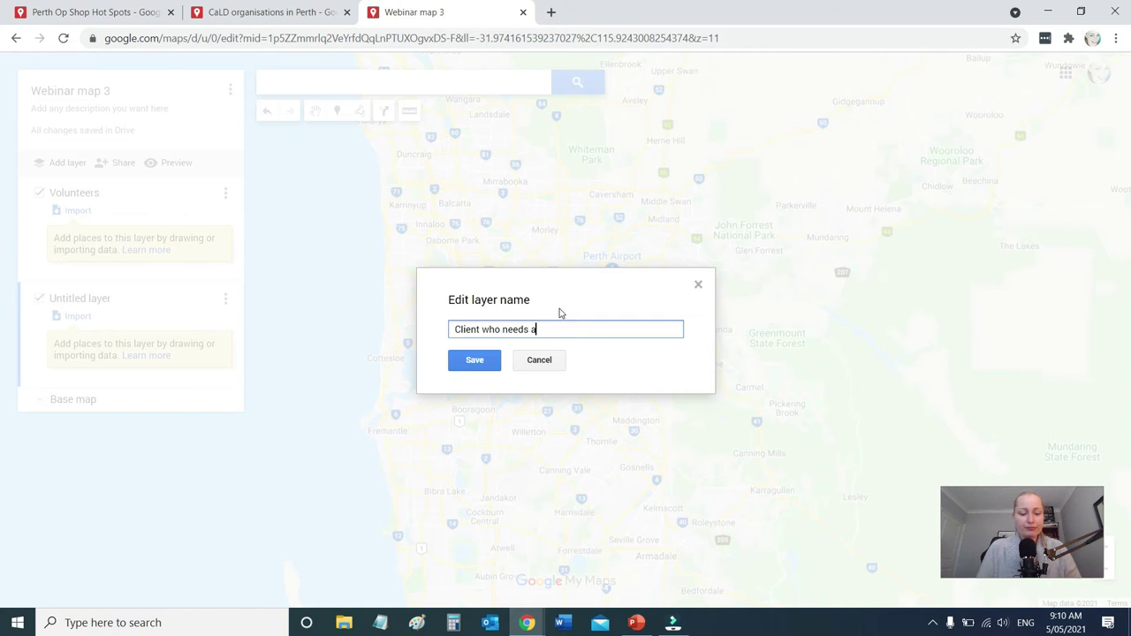
pyautogui.click(466, 364)
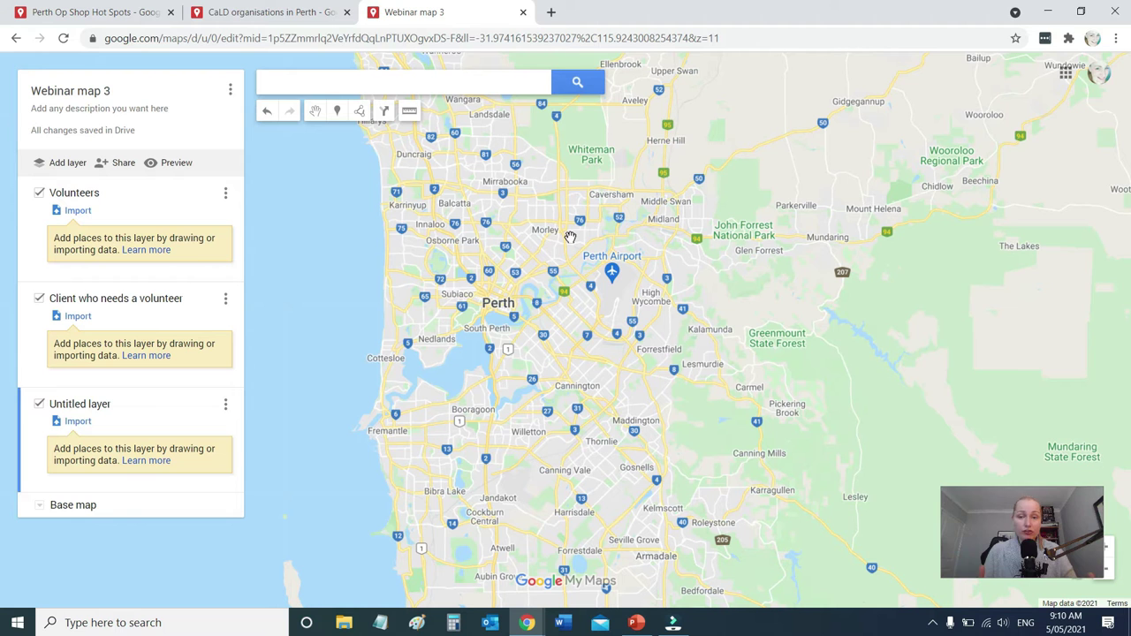
# Name the untitled third layer "Places of Interest"
pyautogui.click(93, 403)
pyautogui.write('Places of Interest')
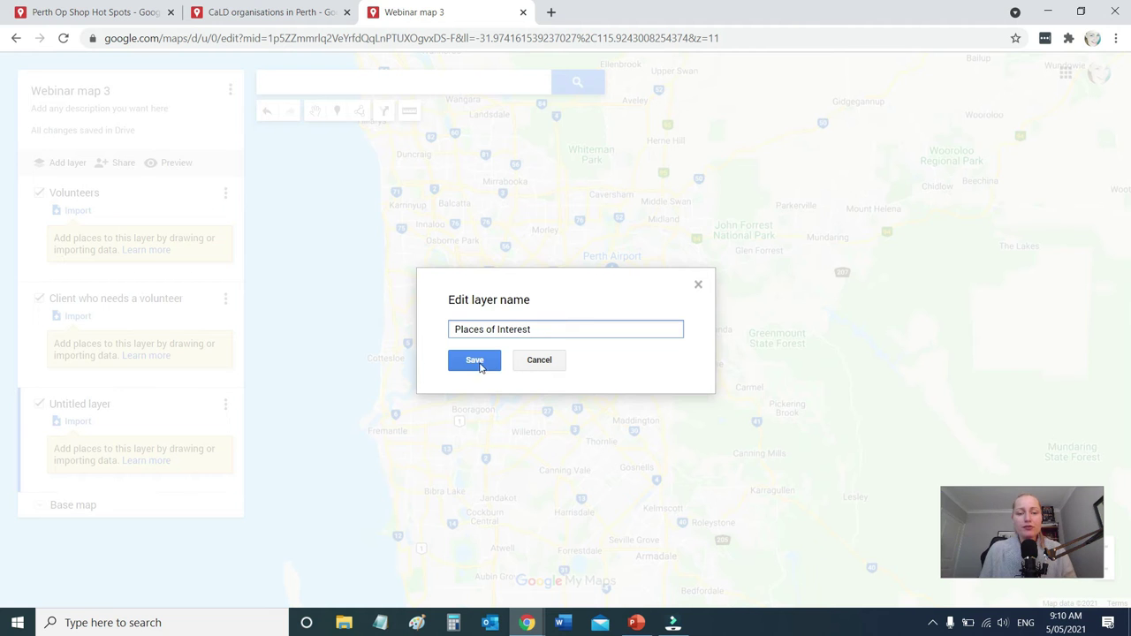
pyautogui.click(475, 361)
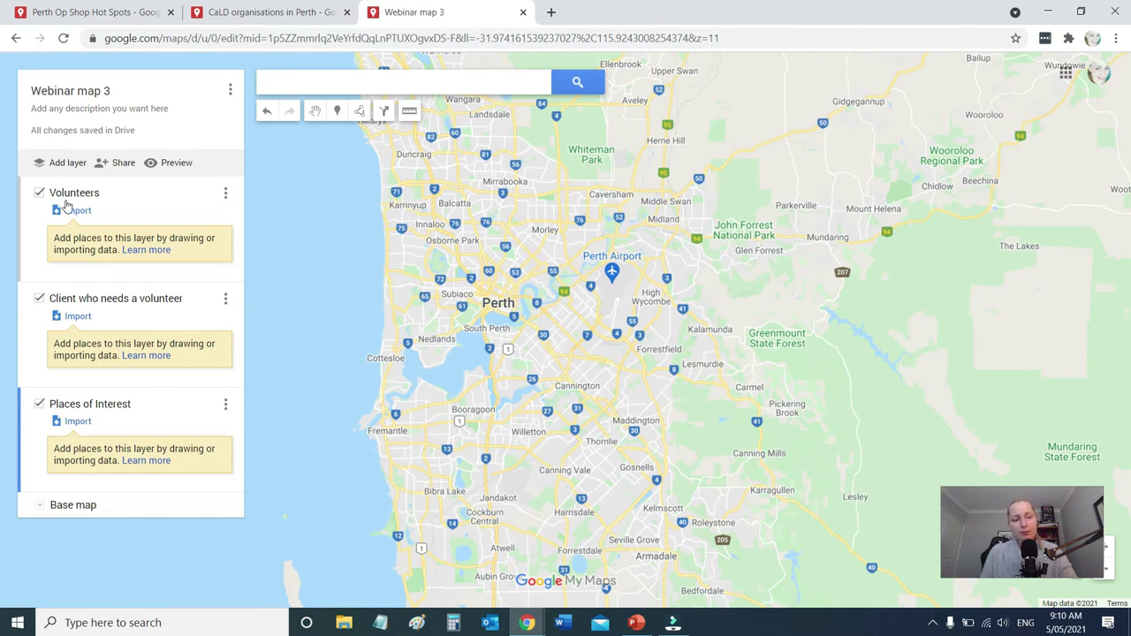
# Switch the active layer between Volunteers and Client who needs a volunteer, leaving Volunteers active
pyautogui.click(31, 235)
pyautogui.click(31, 320)
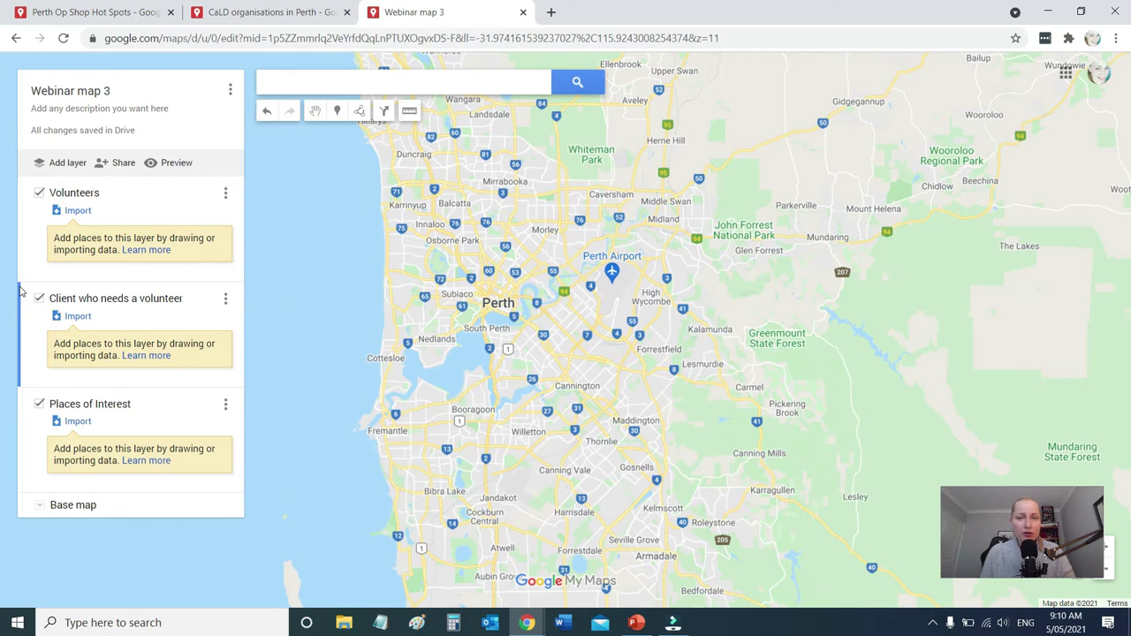
pyautogui.click(25, 253)
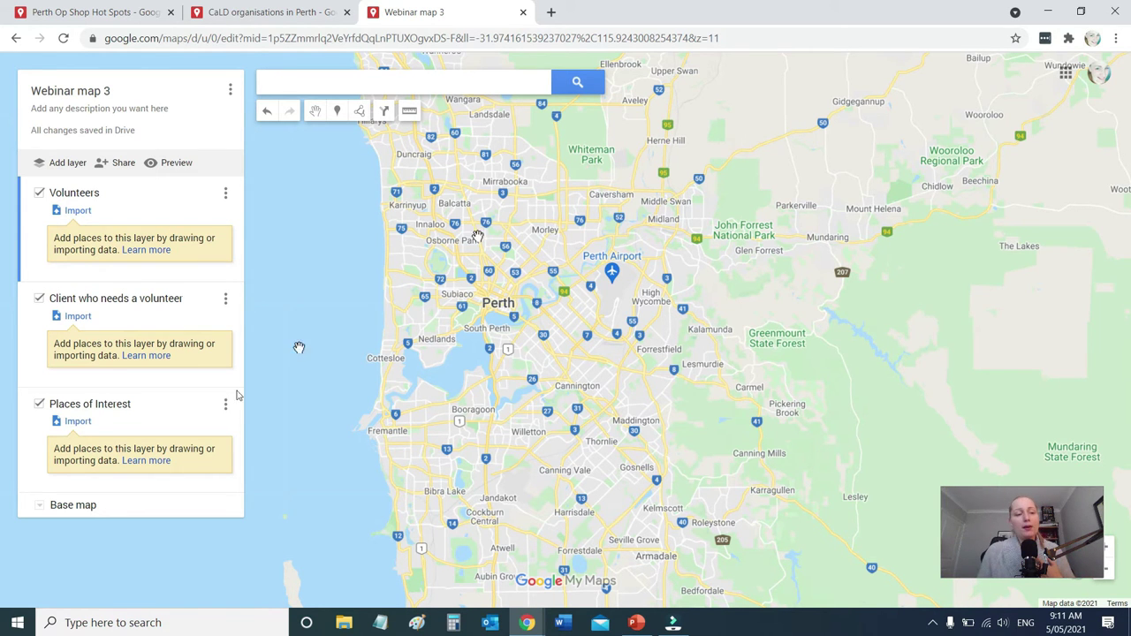
# Cycle the active layer through Client who needs a volunteer, Places of Interest and Volunteers, ending with Volunteers active
pyautogui.click(26, 343)
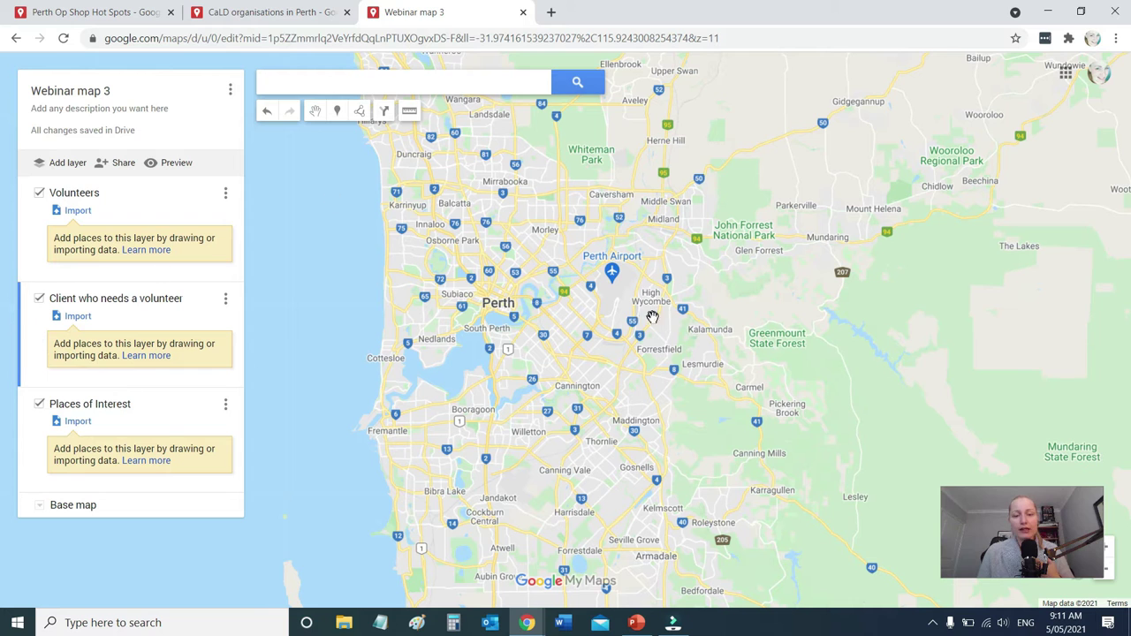
pyautogui.click(27, 422)
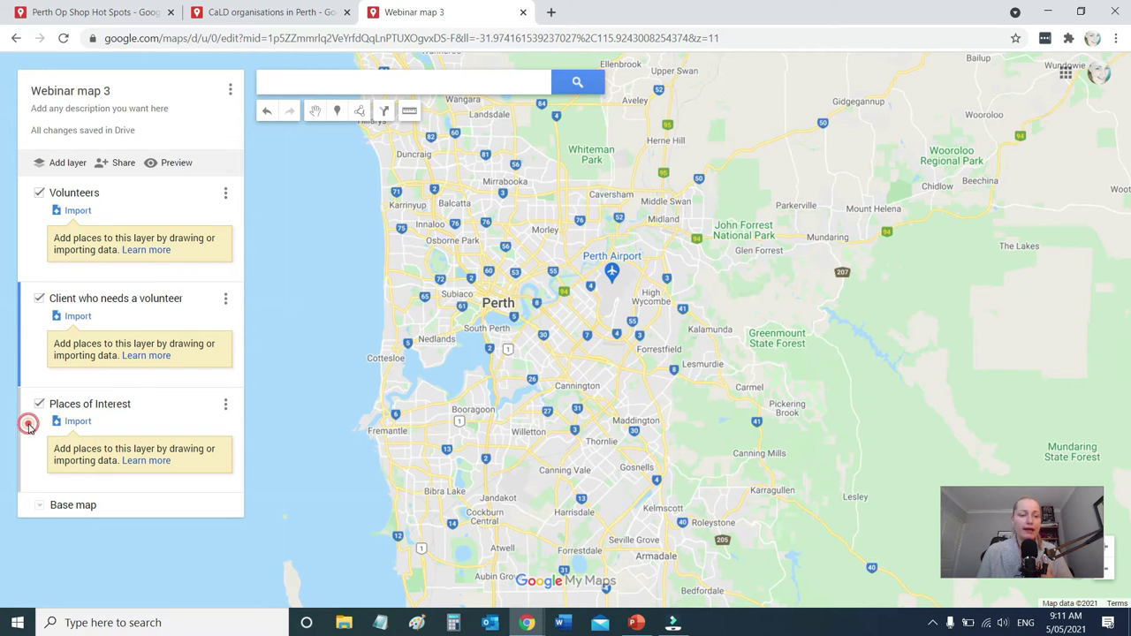
pyautogui.click(30, 243)
pyautogui.click(26, 348)
pyautogui.click(23, 430)
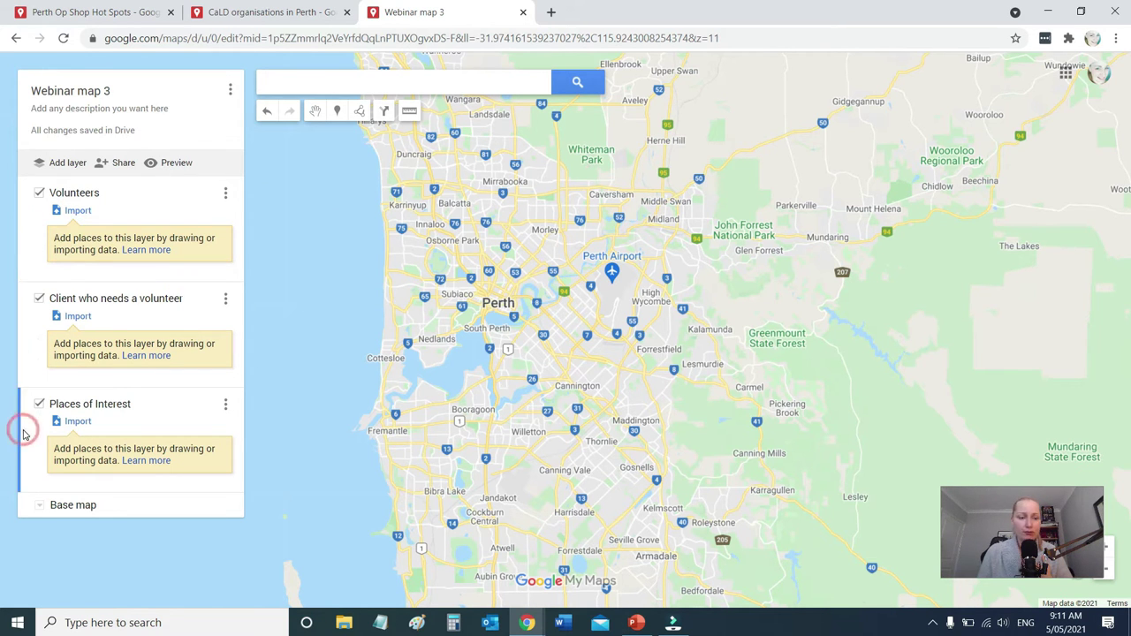
pyautogui.click(26, 245)
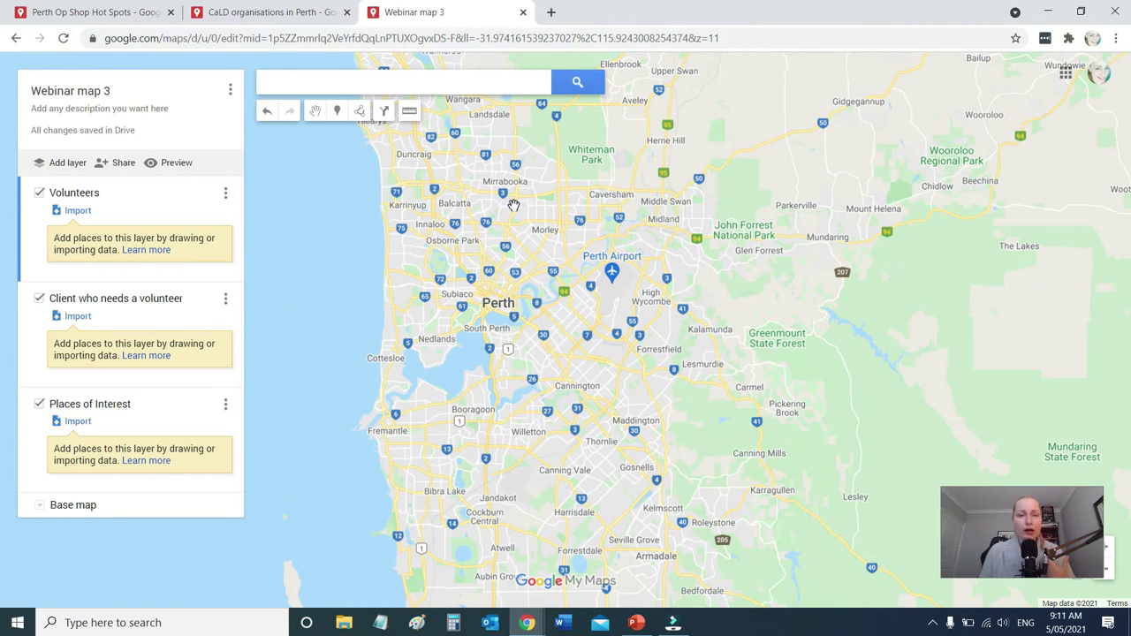
# Search for "volunteering wa" and add the found place to the Volunteers layer
pyautogui.click(450, 87)
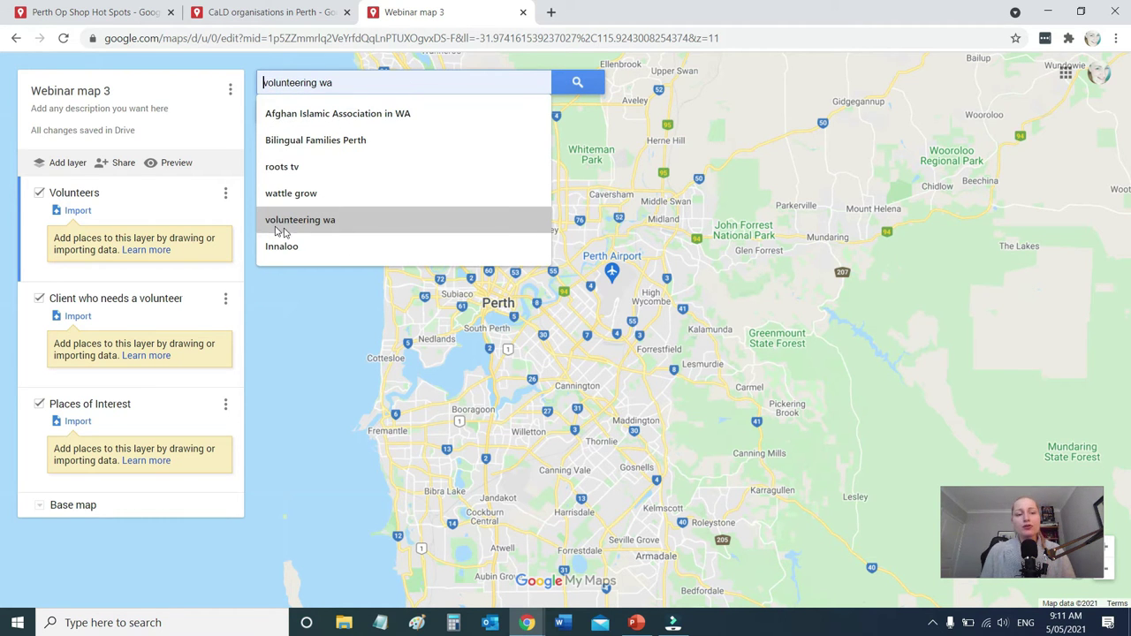
pyautogui.click(331, 226)
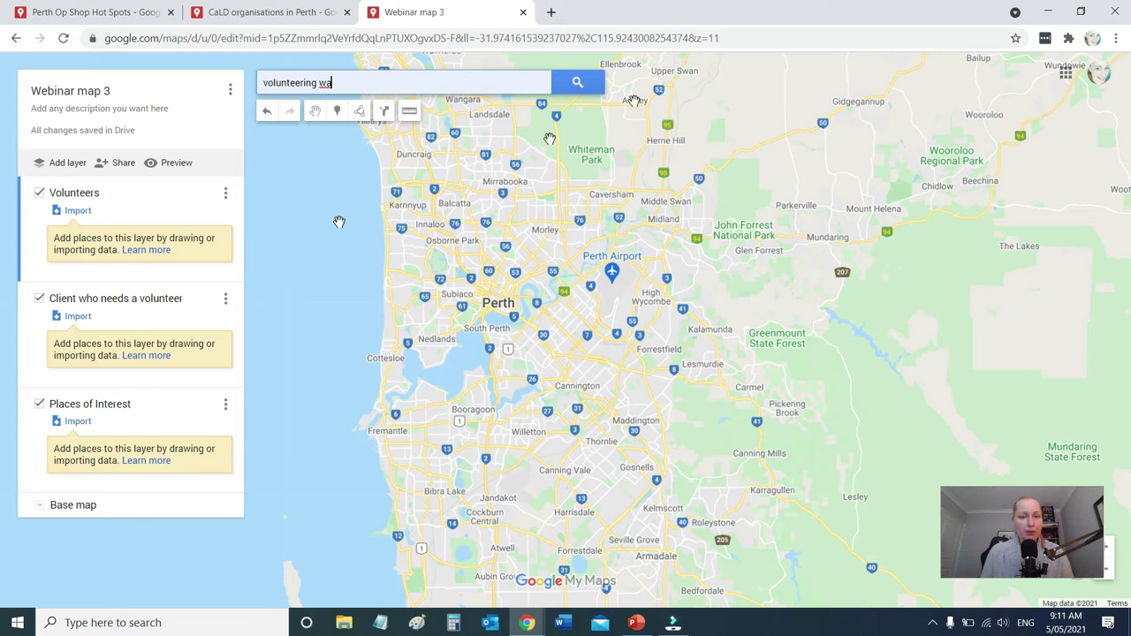
pyautogui.click(579, 84)
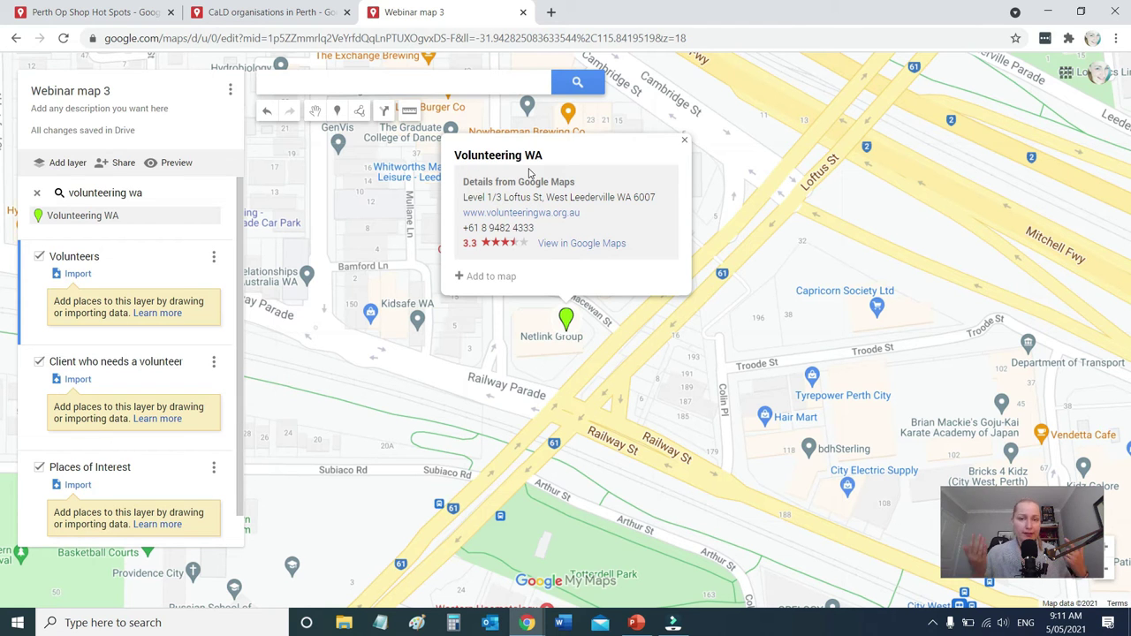
pyautogui.click(492, 277)
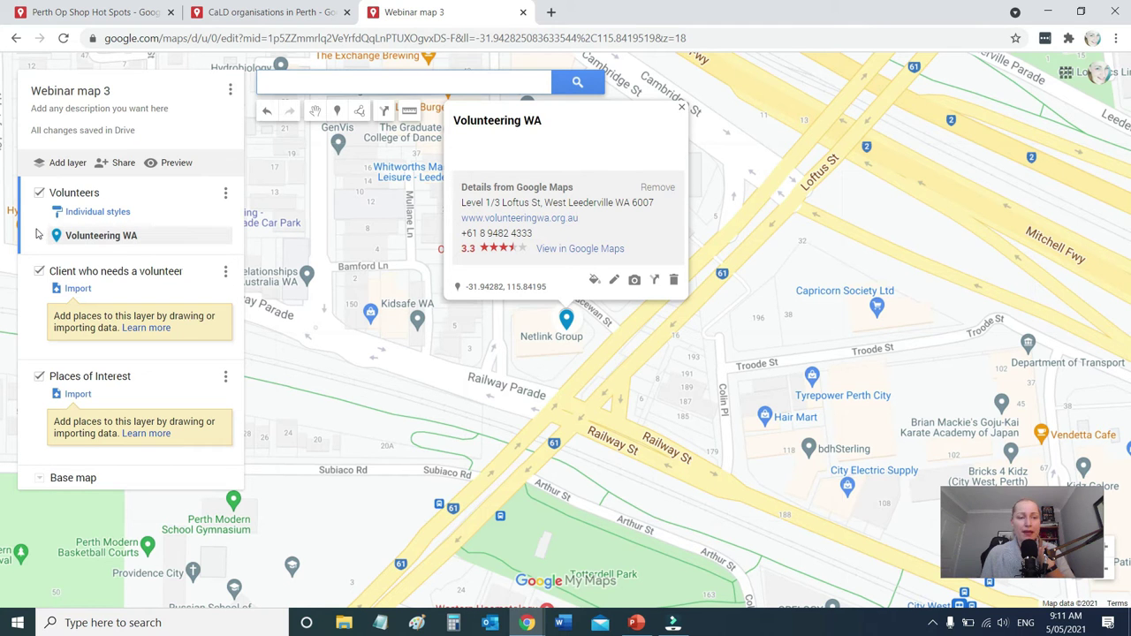
# Search for the street address of Umbrella Multicultural Community Care Services in Belmont, WA, and add that place to the Volunteers layer
pyautogui.click(416, 89)
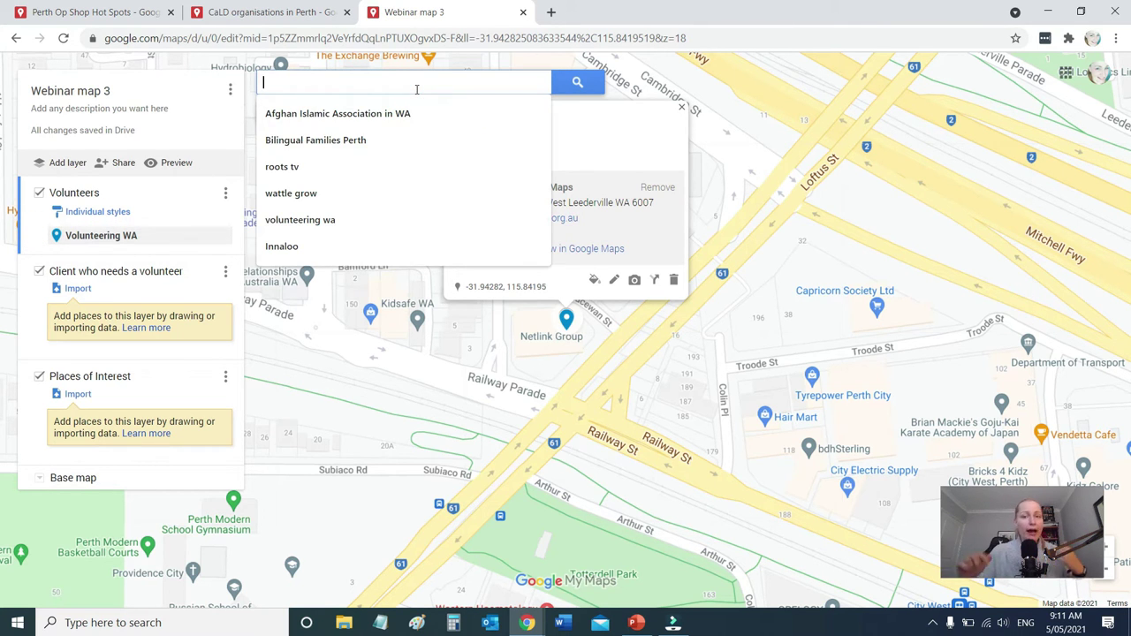
pyautogui.write('39')
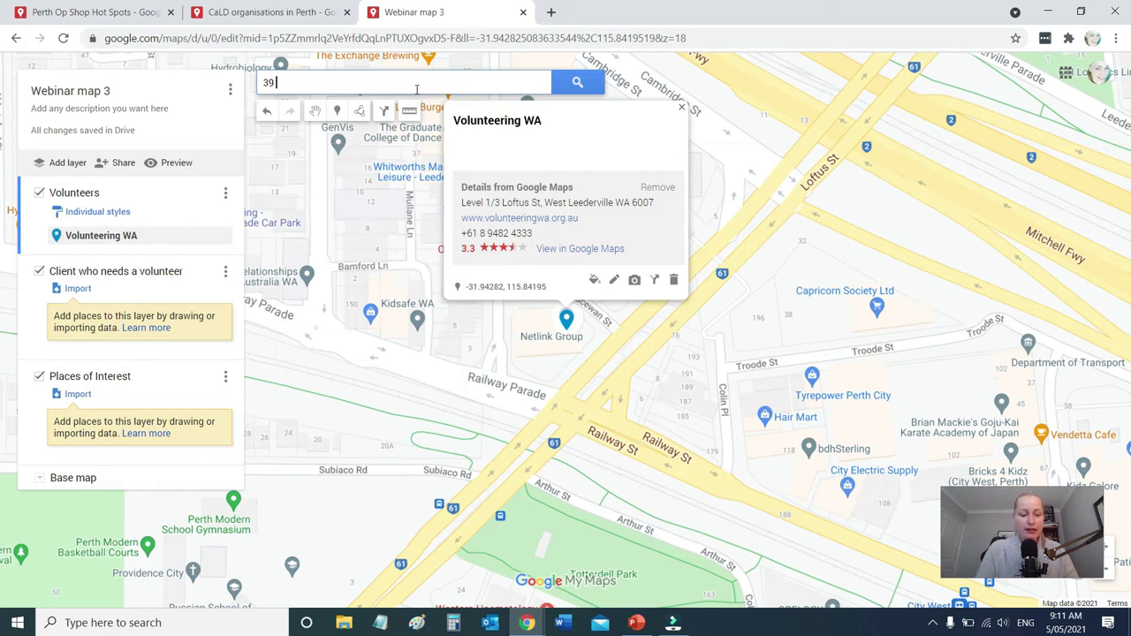
pyautogui.write(' abernethy road')
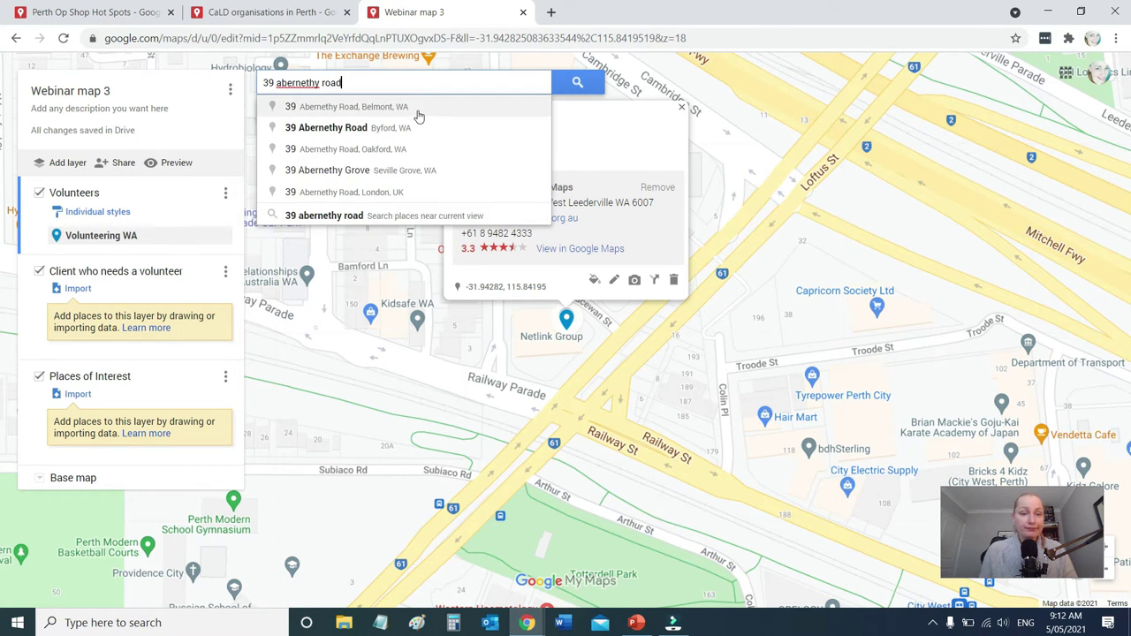
pyautogui.click(416, 109)
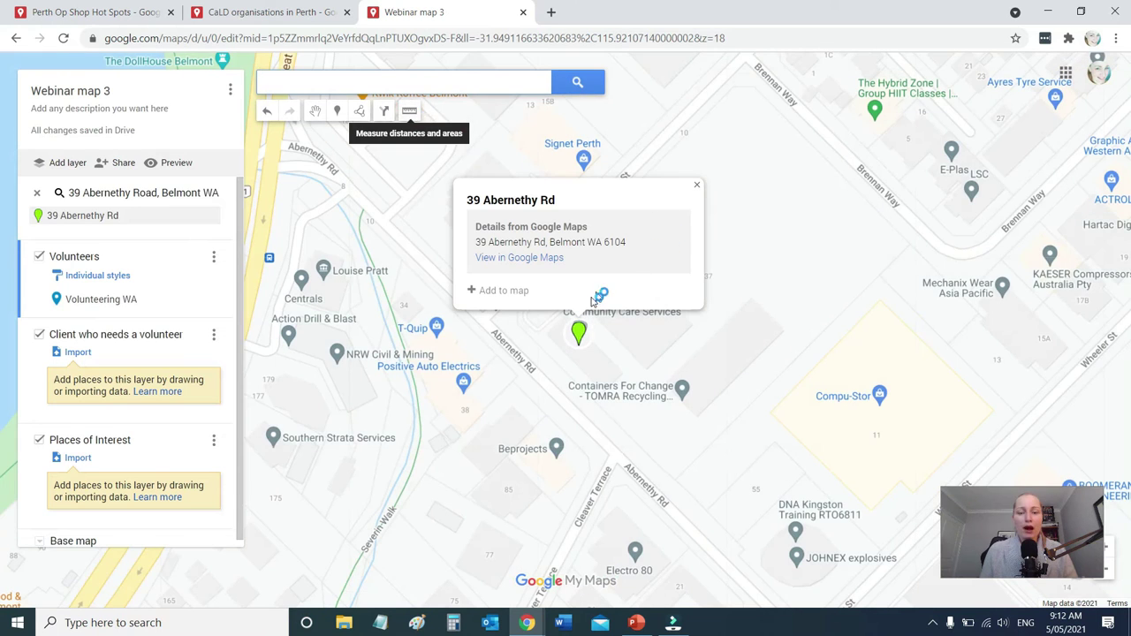
pyautogui.scroll(1, 599, 359)
pyautogui.scroll(1, 596, 361)
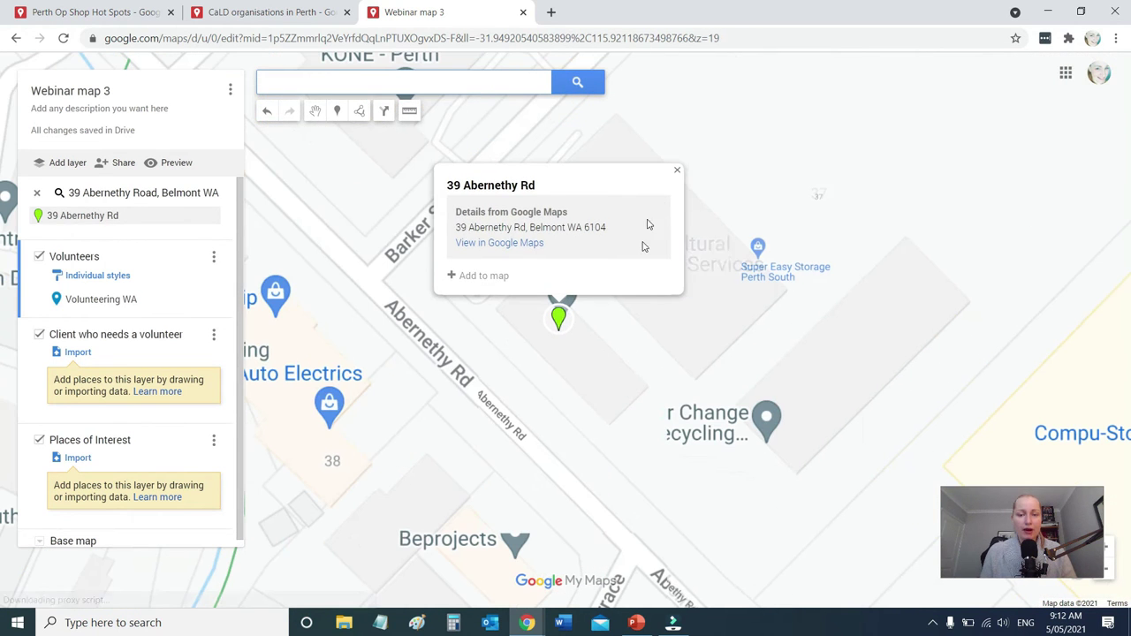
pyautogui.click(676, 174)
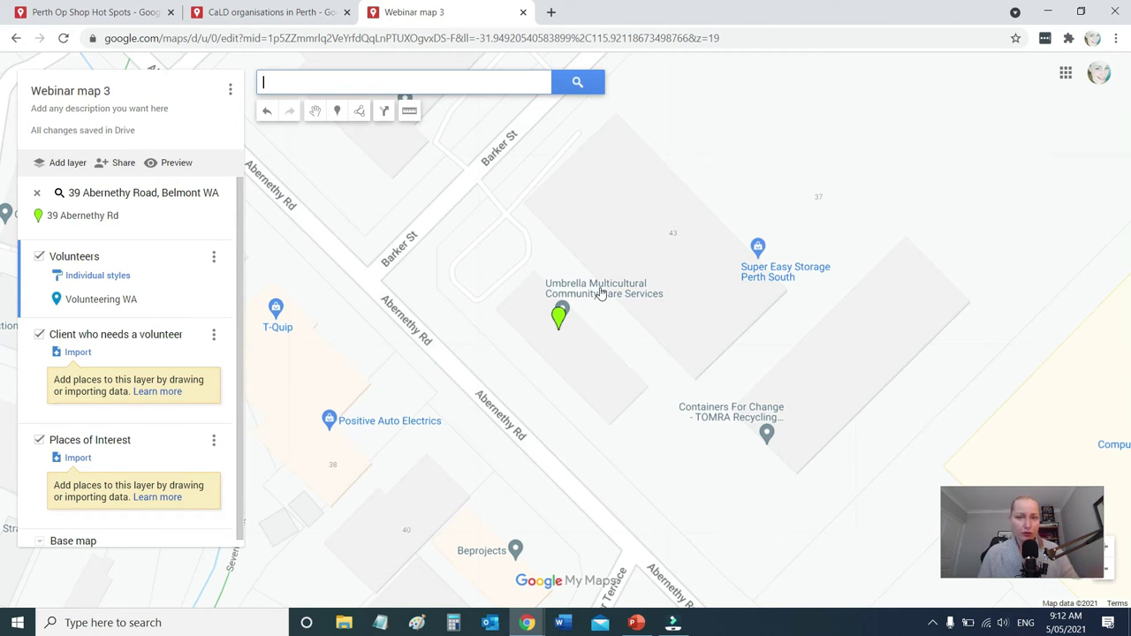
pyautogui.click(559, 322)
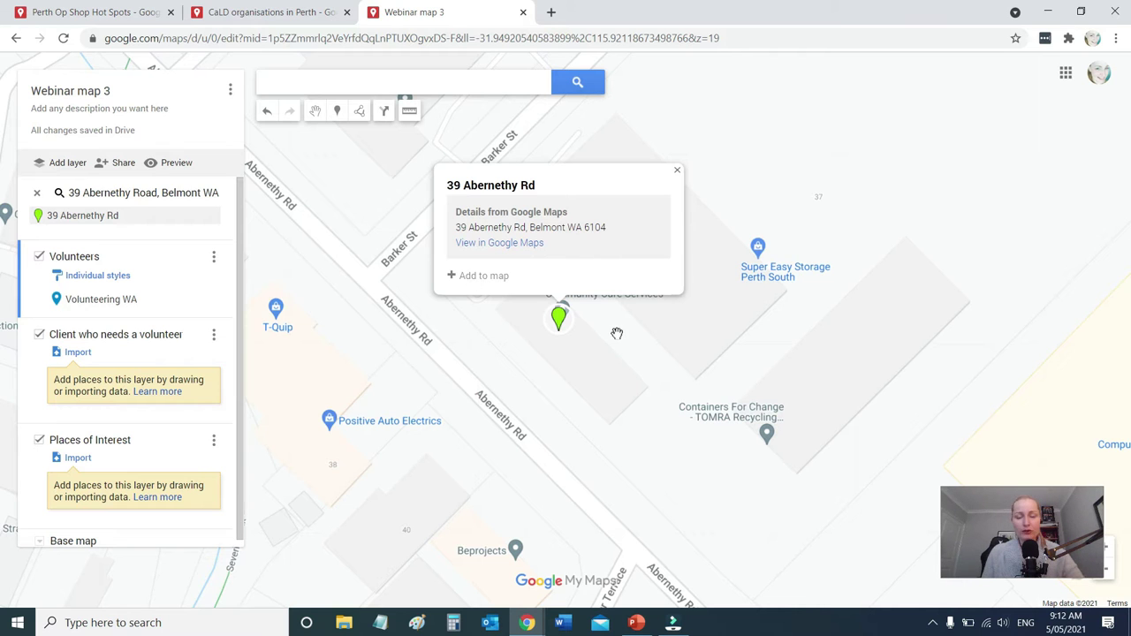
pyautogui.click(476, 277)
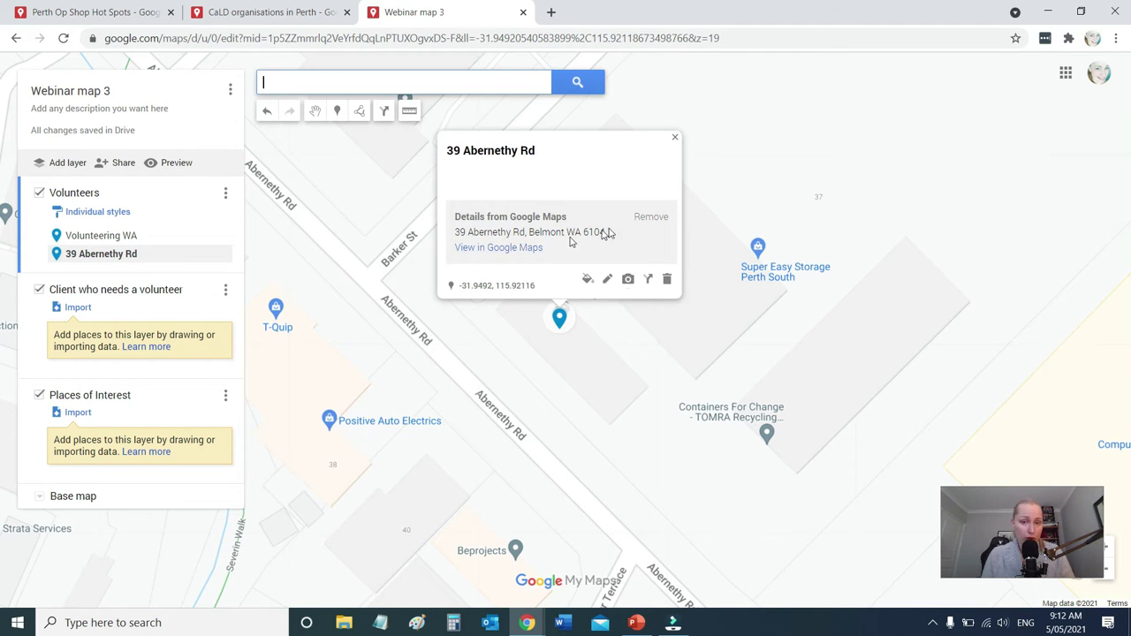
# Remove the Google Maps details from the Belmont marker and save it with the title "Community Visitors Scheme" and description "bilingual volunteers"
pyautogui.click(652, 218)
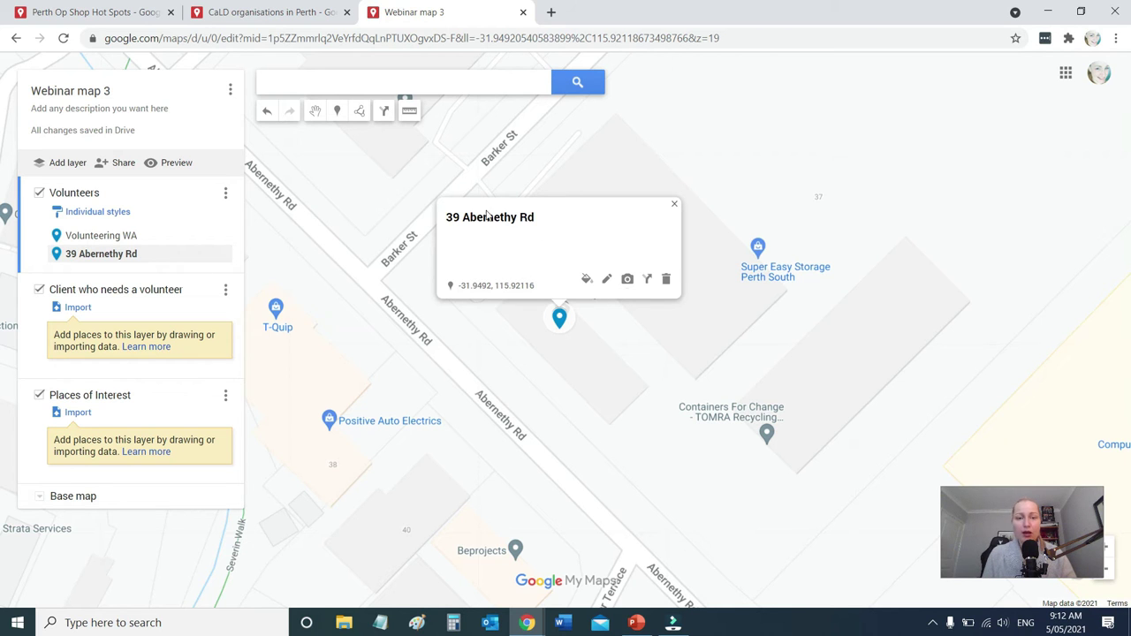
pyautogui.click(609, 282)
pyautogui.click(571, 216)
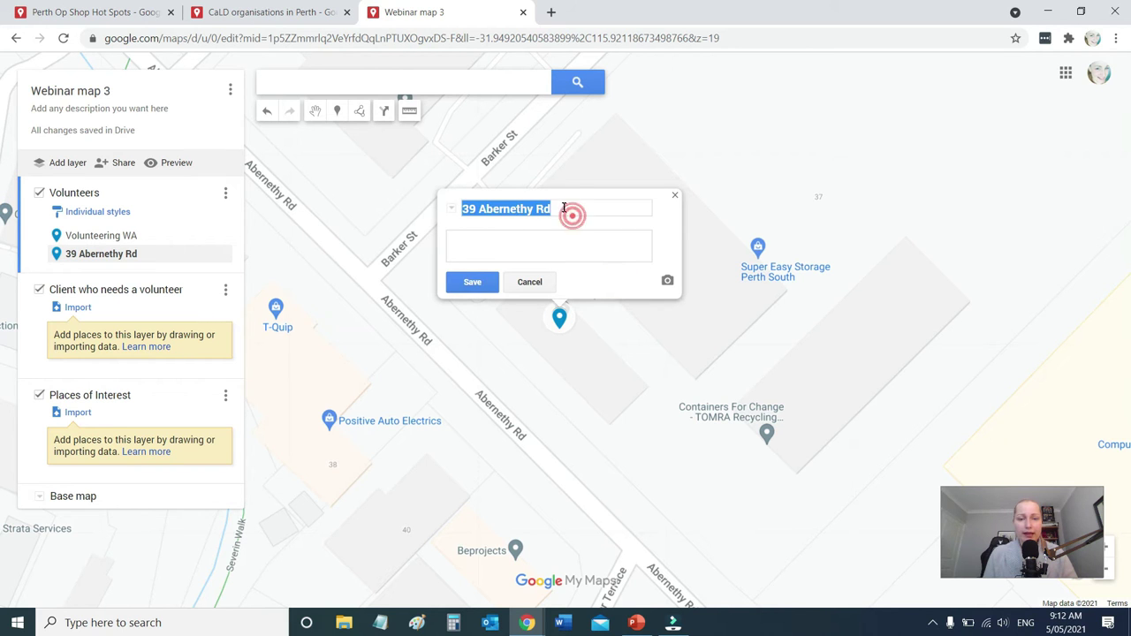
pyautogui.press('BackSpace')
pyautogui.press('BackSpace')
pyautogui.press('BackSpace')
pyautogui.press('BackSpace')
pyautogui.press('BackSpace')
pyautogui.press('BackSpace')
pyautogui.press('BackSpace')
pyautogui.press('BackSpace')
pyautogui.press('BackSpace')
pyautogui.press('BackSpace')
pyautogui.press('BackSpace')
pyautogui.press('BackSpace')
pyautogui.press('BackSpace')
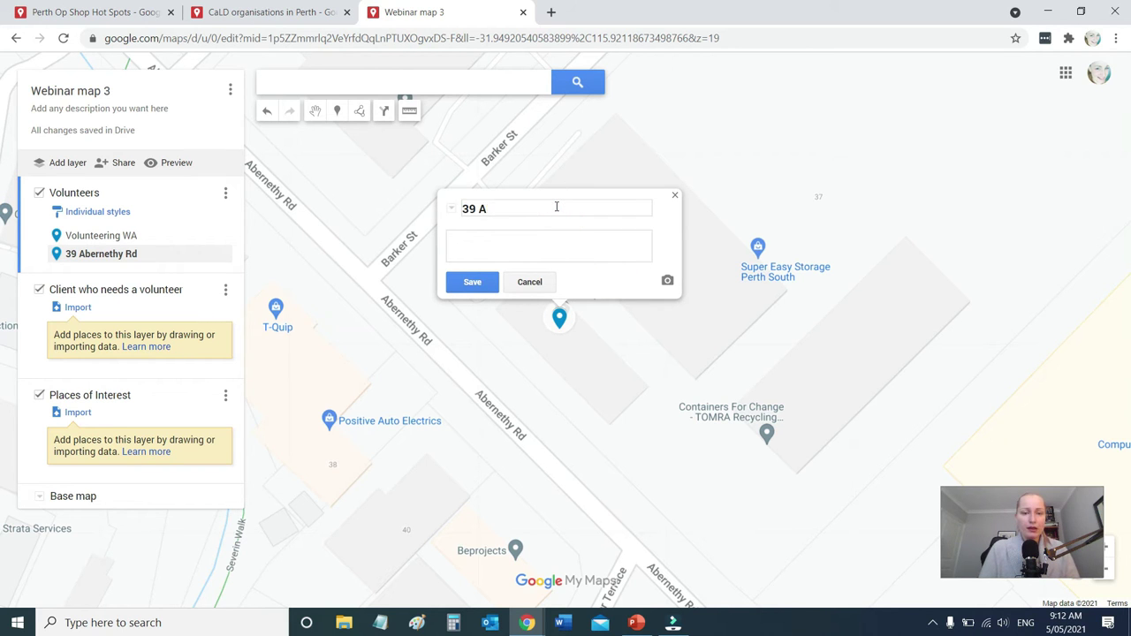
pyautogui.write('Community Visitors Scheme')
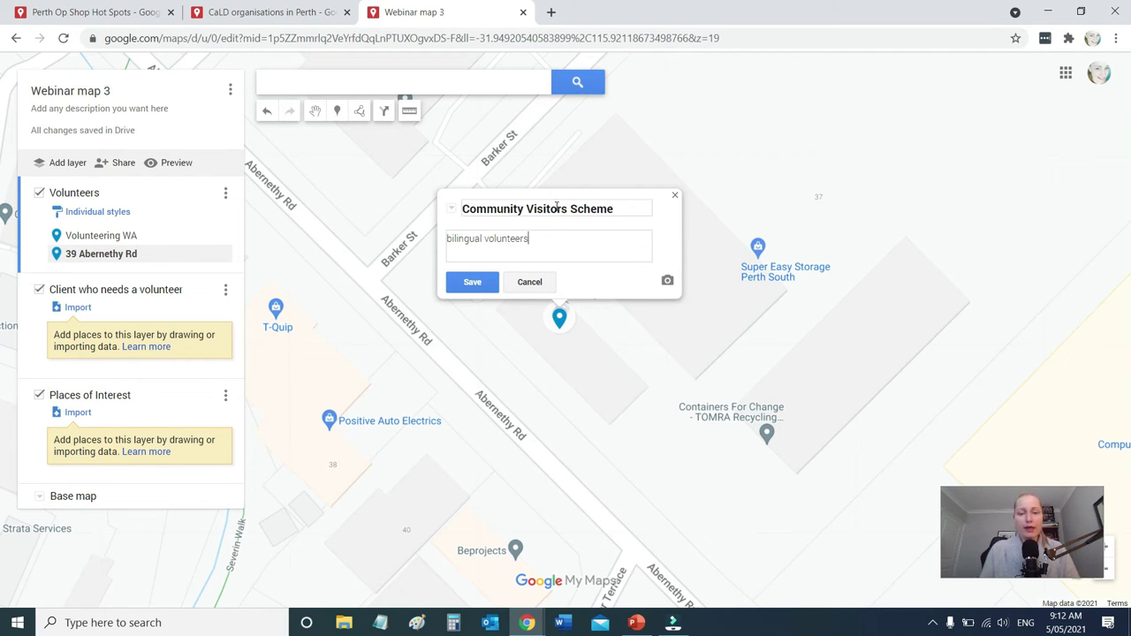
pyautogui.click(475, 282)
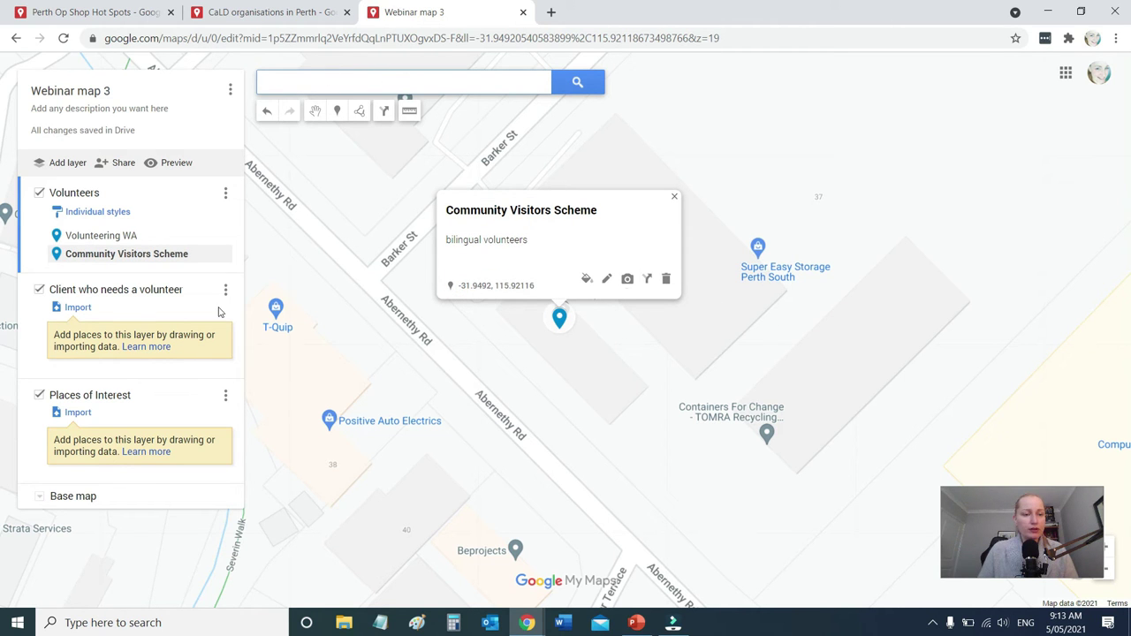
# Search for the suburb Innaloo and add it as a marker to the Volunteers layer
pyautogui.click(424, 82)
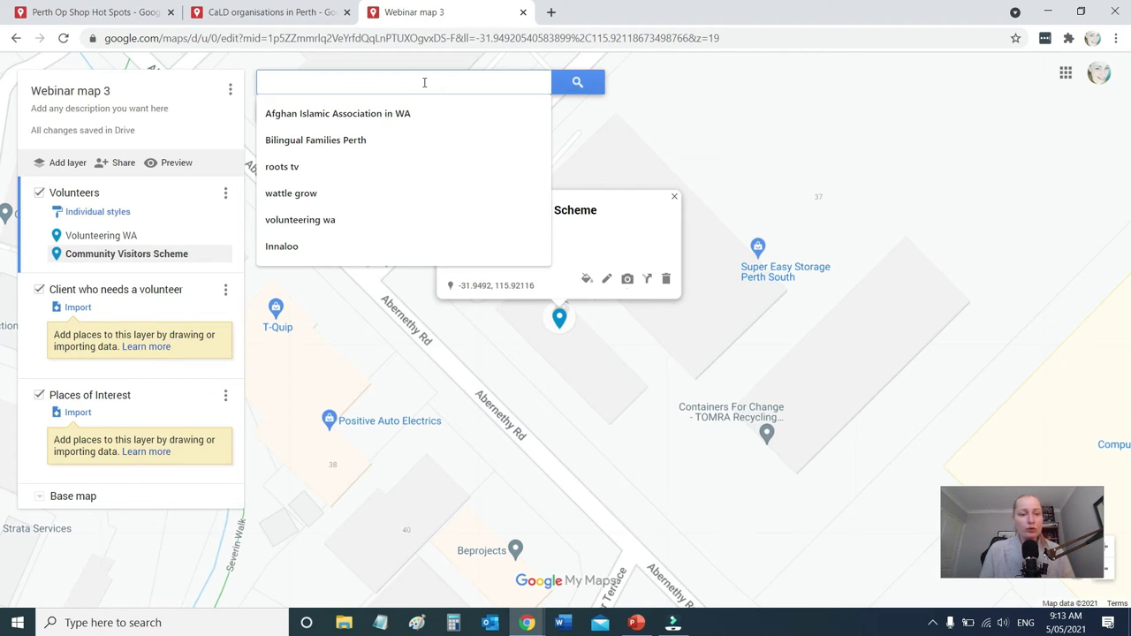
pyautogui.write('I')
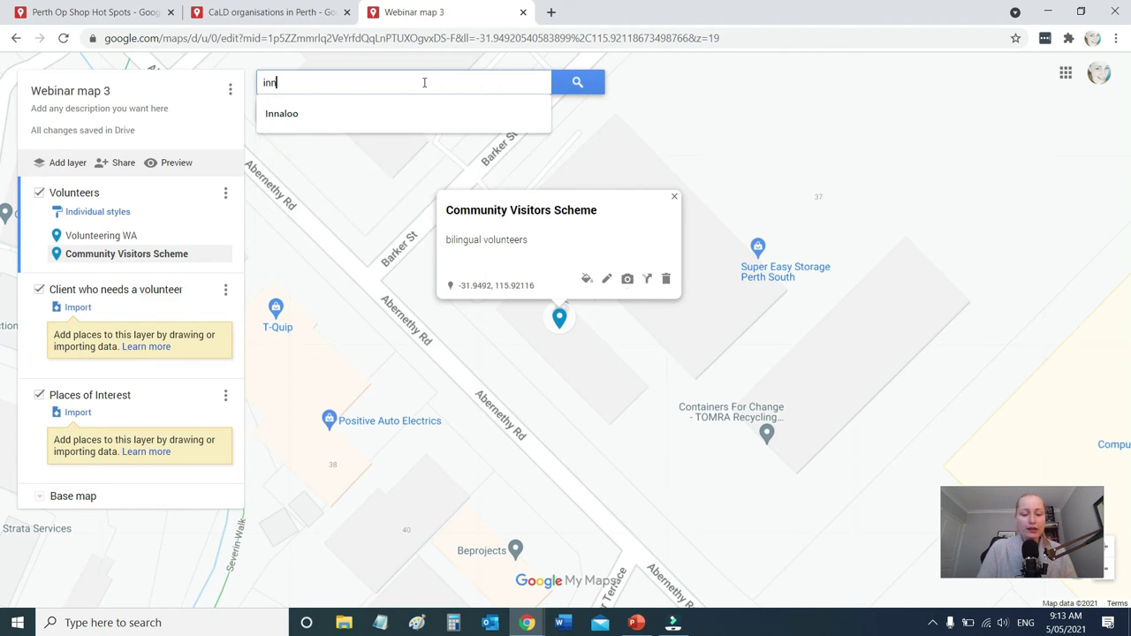
pyautogui.click(579, 82)
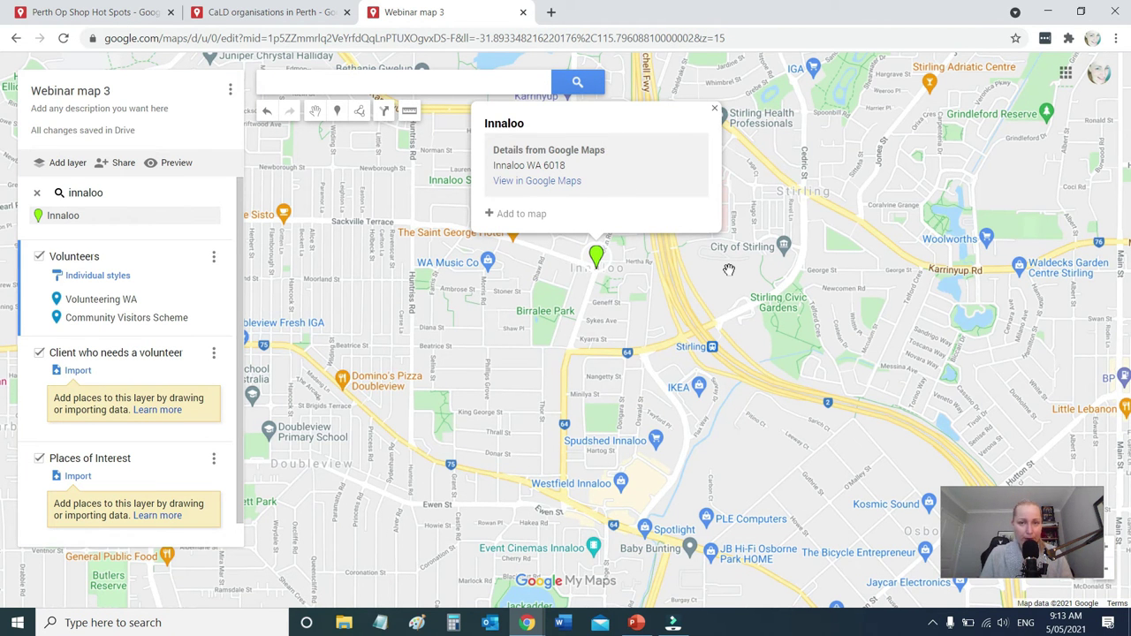
pyautogui.moveTo(693, 272); pyautogui.dragTo(708, 337)
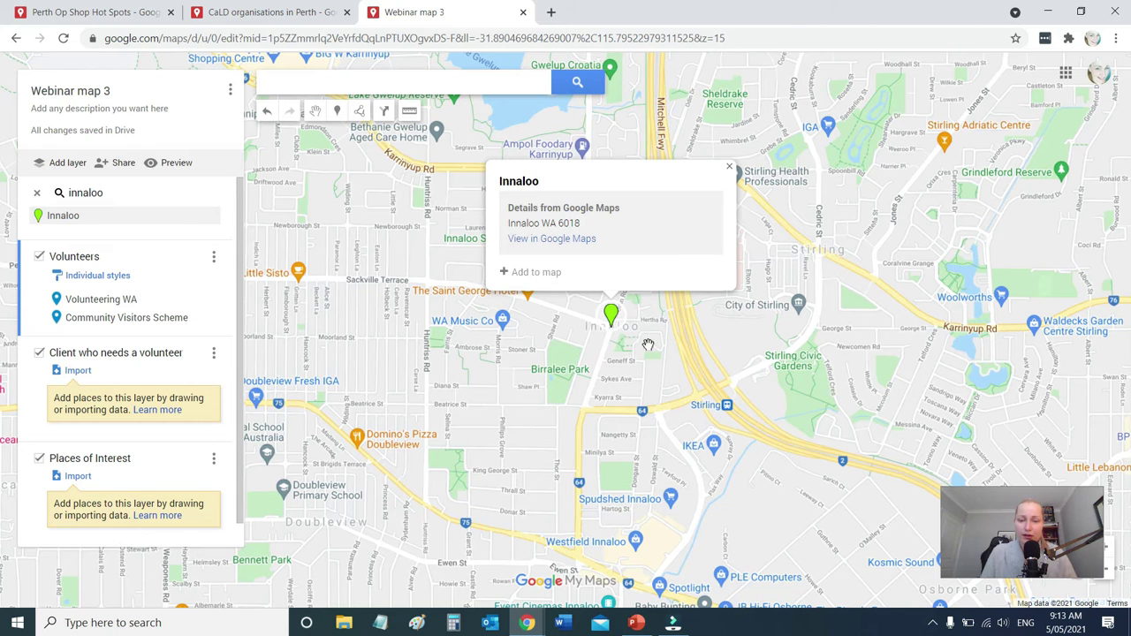
pyautogui.click(548, 280)
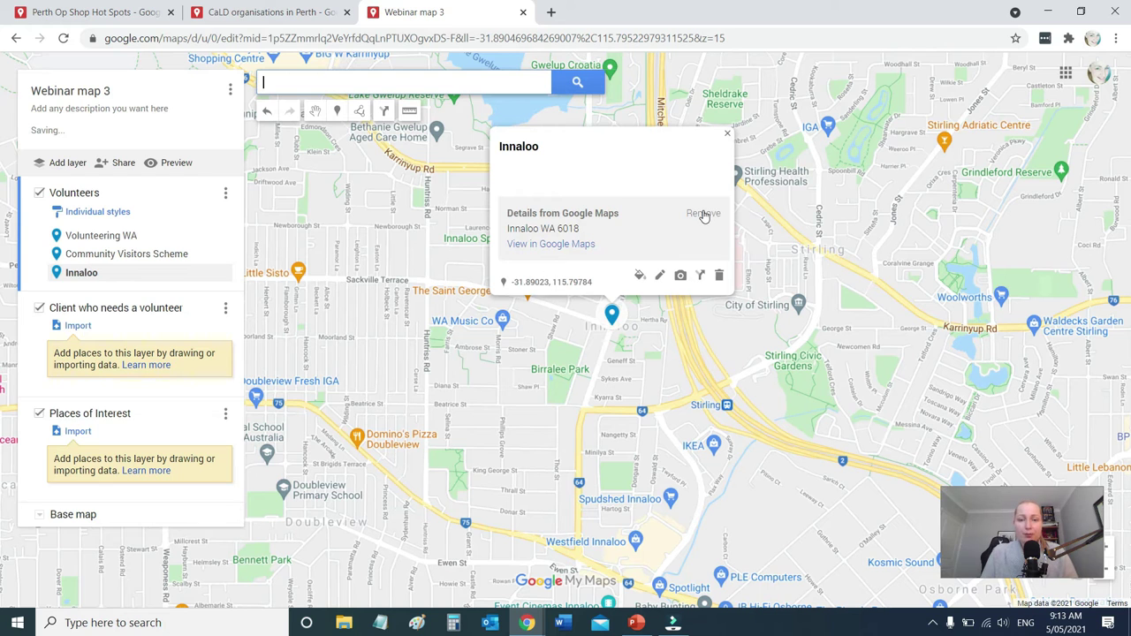
# Remove the Google Maps details from the Innaloo marker and save it with the title "Polish volunteer" and description "the details of the person"
pyautogui.click(703, 214)
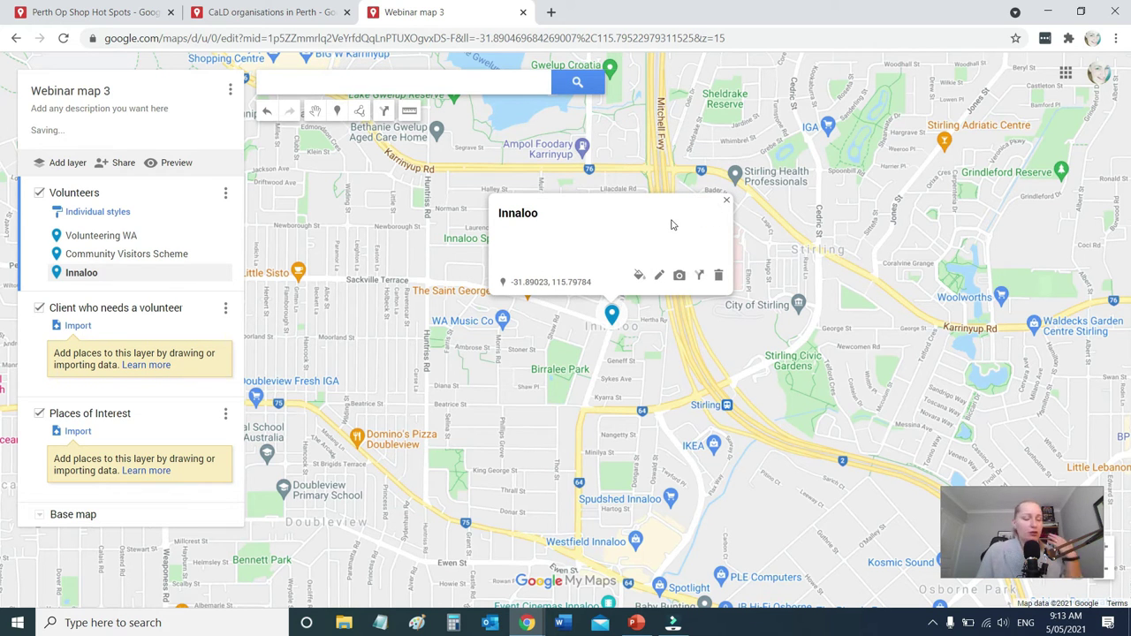
pyautogui.click(660, 277)
pyautogui.doubleClick(543, 203)
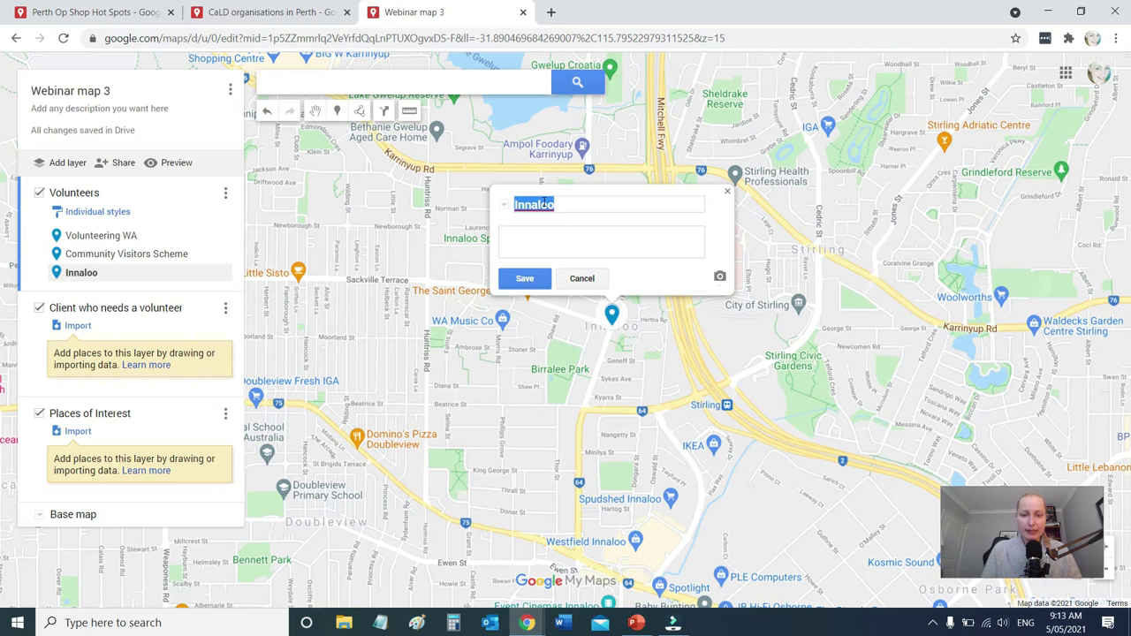
pyautogui.write('Polish volunteer')
pyautogui.click(561, 239)
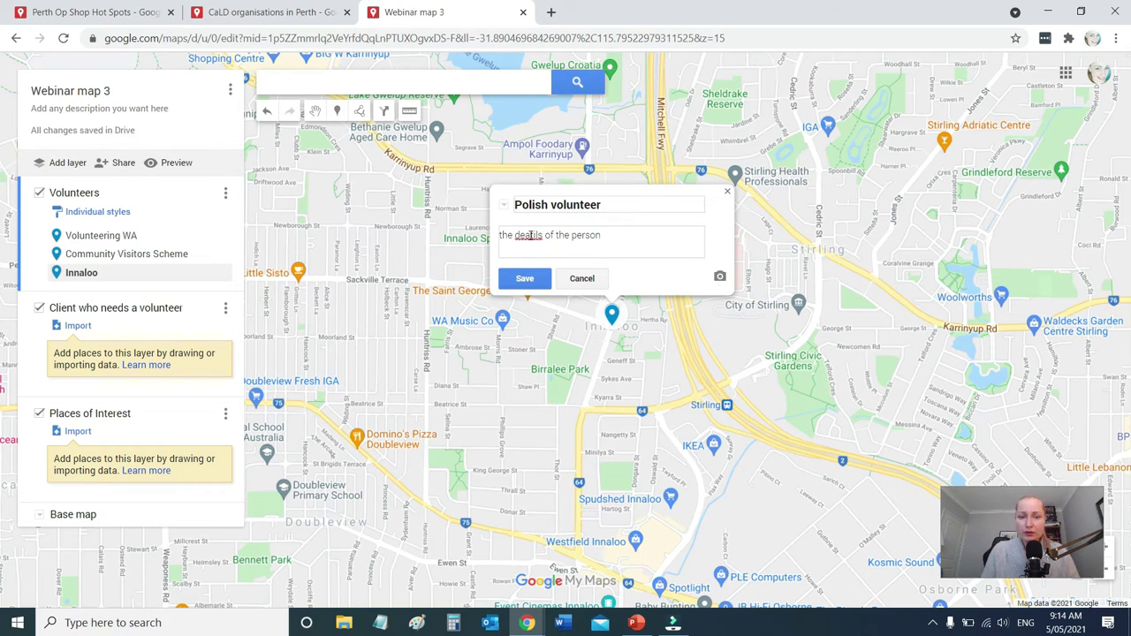
pyautogui.rightClick(529, 235)
pyautogui.click(553, 245)
pyautogui.click(642, 234)
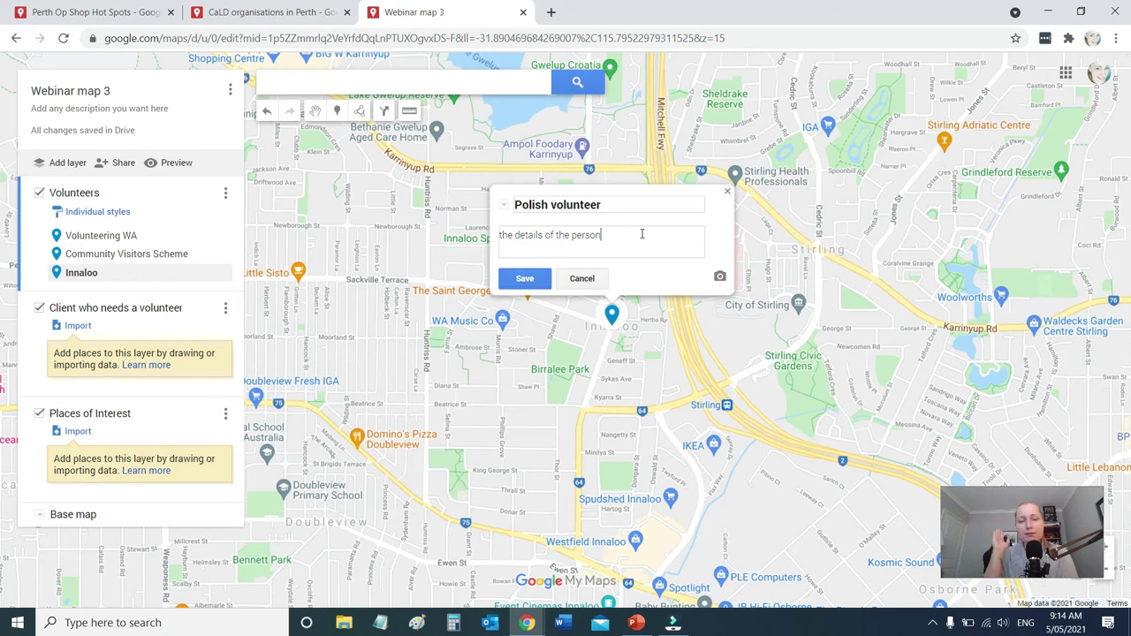
pyautogui.click(528, 280)
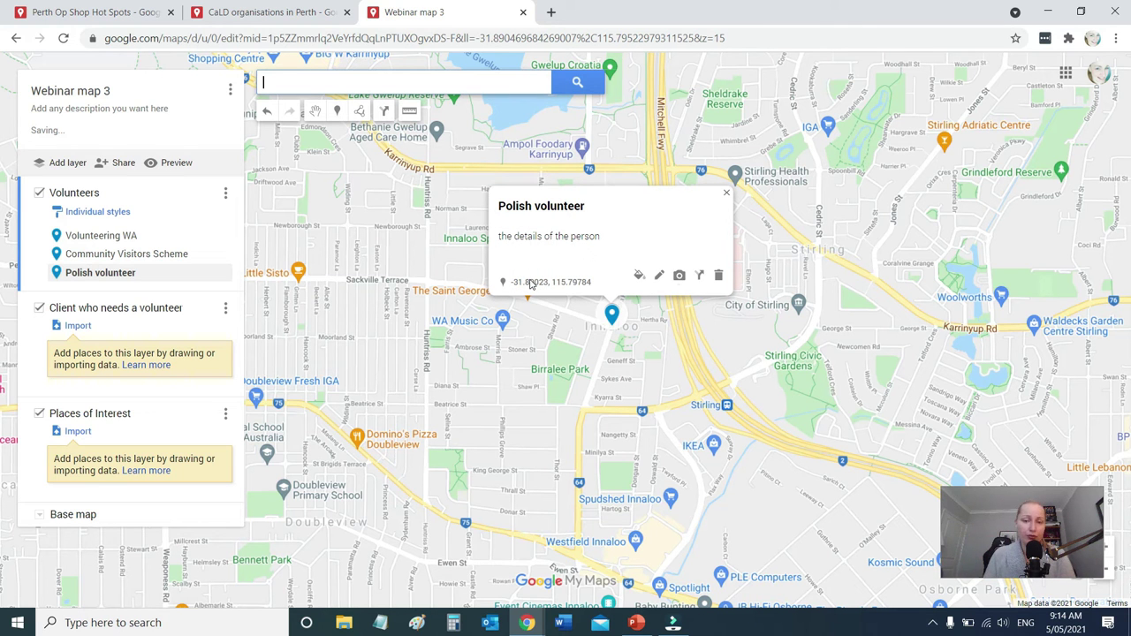
# Make "Client who needs a volunteer" the active layer and add the Hungarian Association of WA in Mount Lawley to it
pyautogui.scroll(-2, 693, 338)
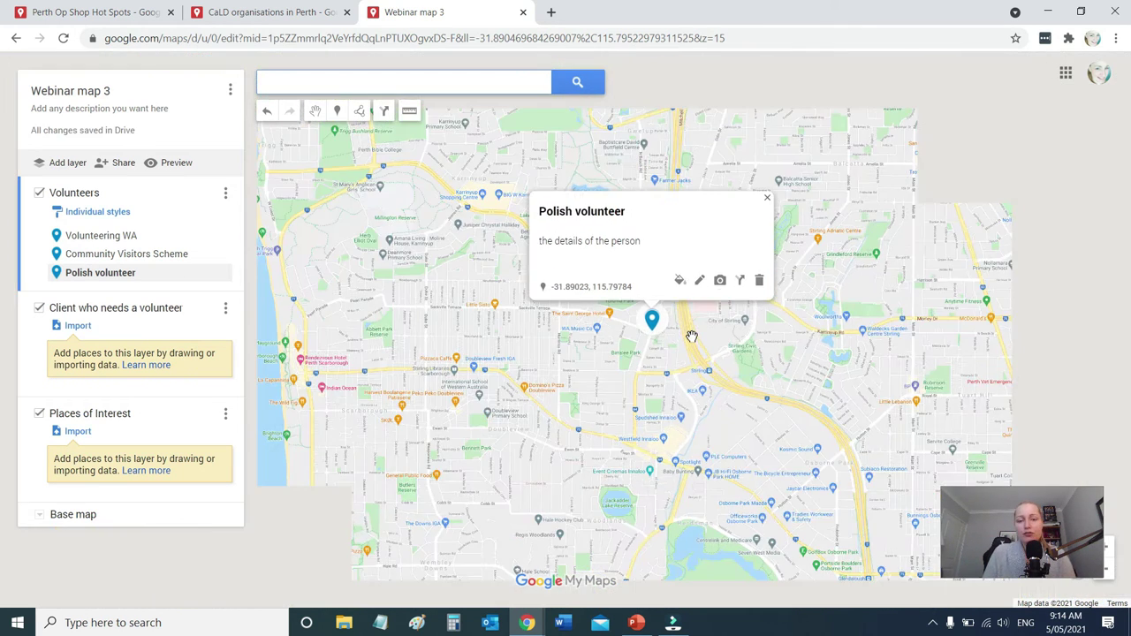
pyautogui.click(35, 345)
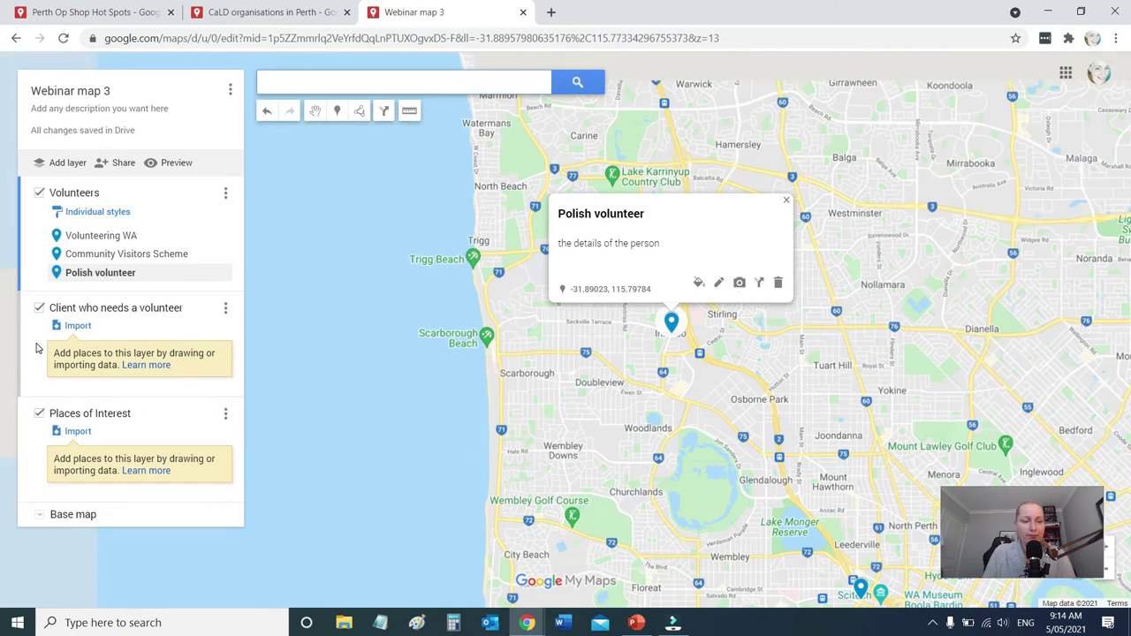
pyautogui.moveTo(767, 420)
pyautogui.mouseDown()
pyautogui.moveTo(612, 265)
pyautogui.moveTo(397, 88)
pyautogui.mouseUp()
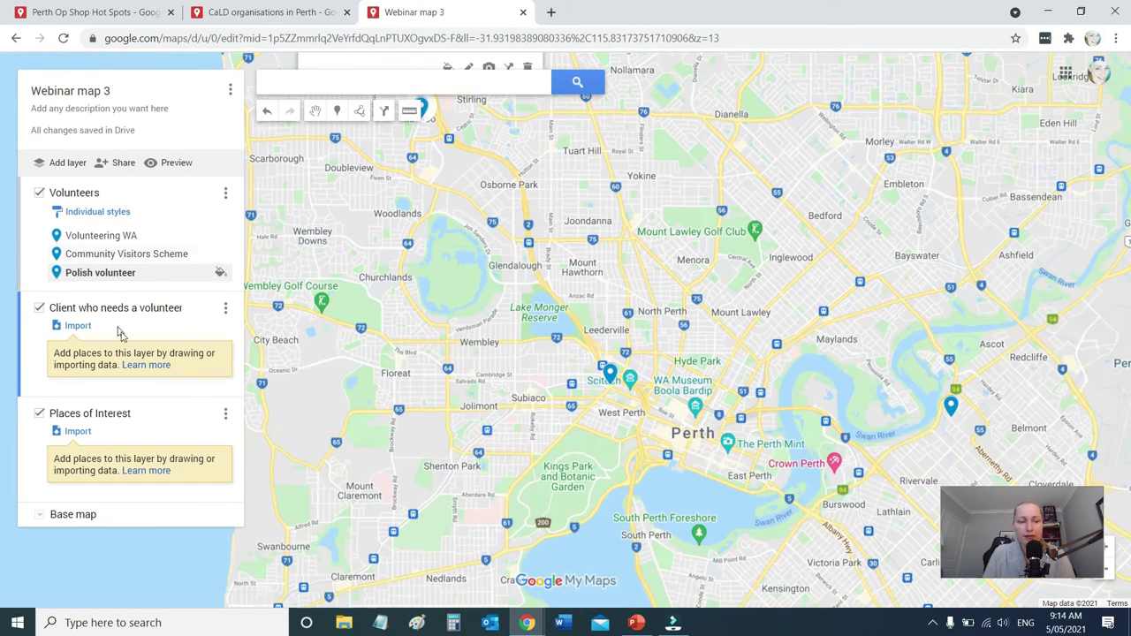
pyautogui.scroll(1, 731, 384)
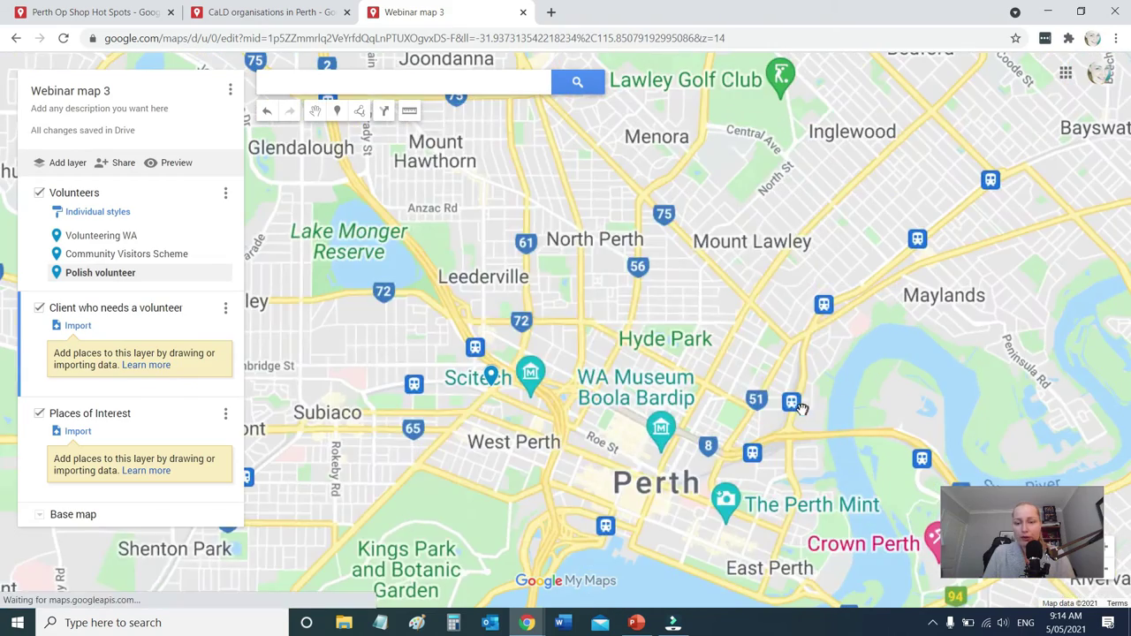
pyautogui.scroll(1, 742, 256)
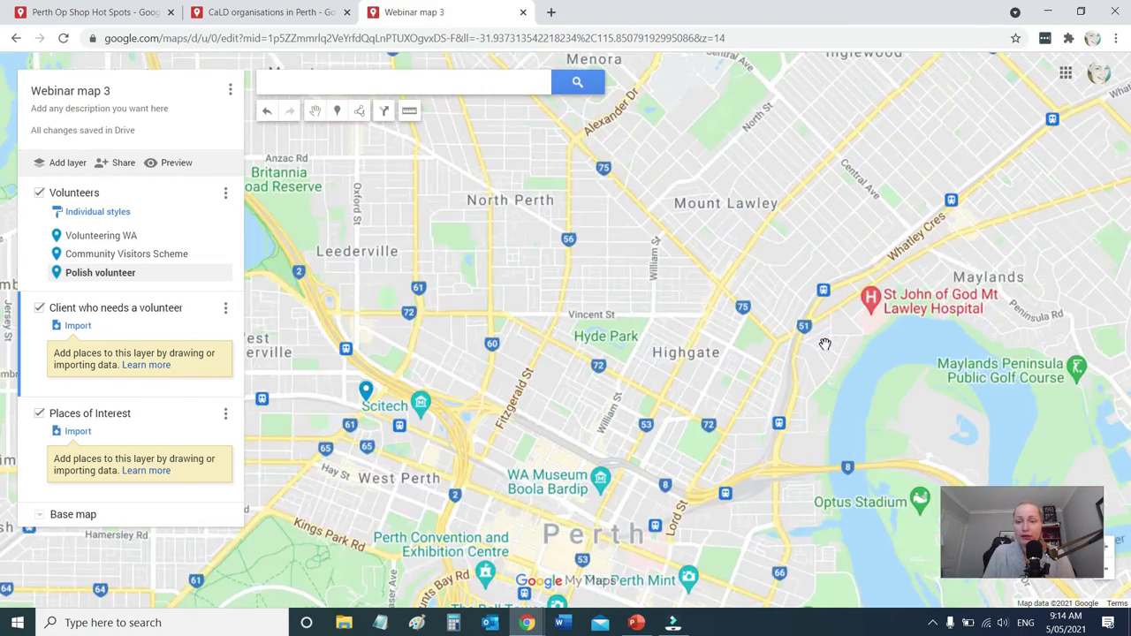
pyautogui.scroll(1, 731, 228)
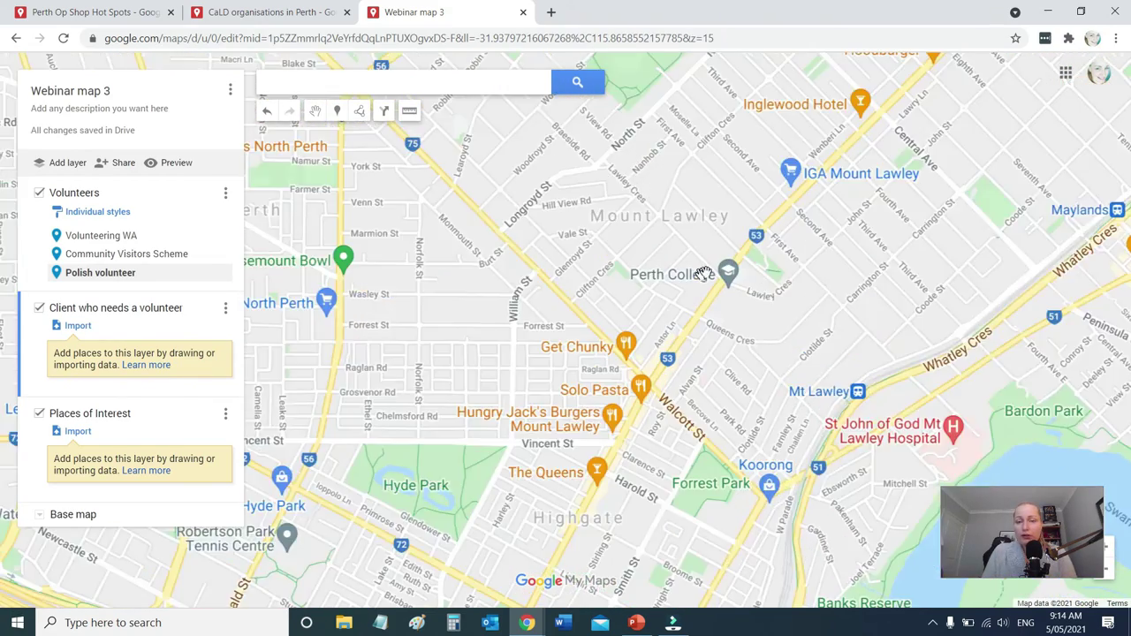
pyautogui.scroll(2, 894, 202)
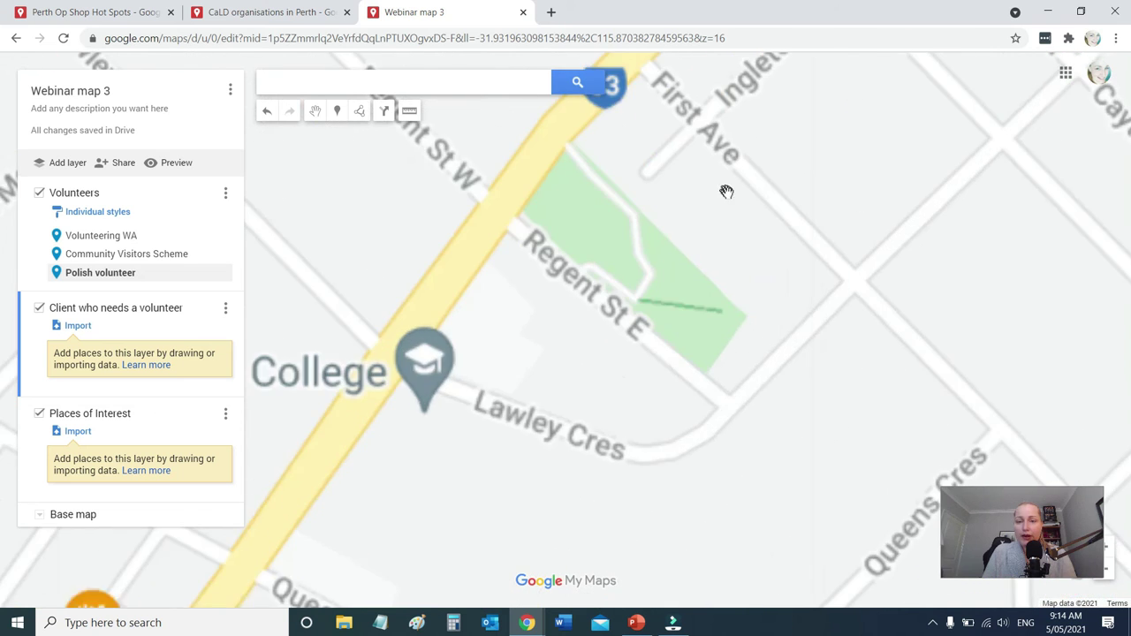
pyautogui.doubleClick(686, 167)
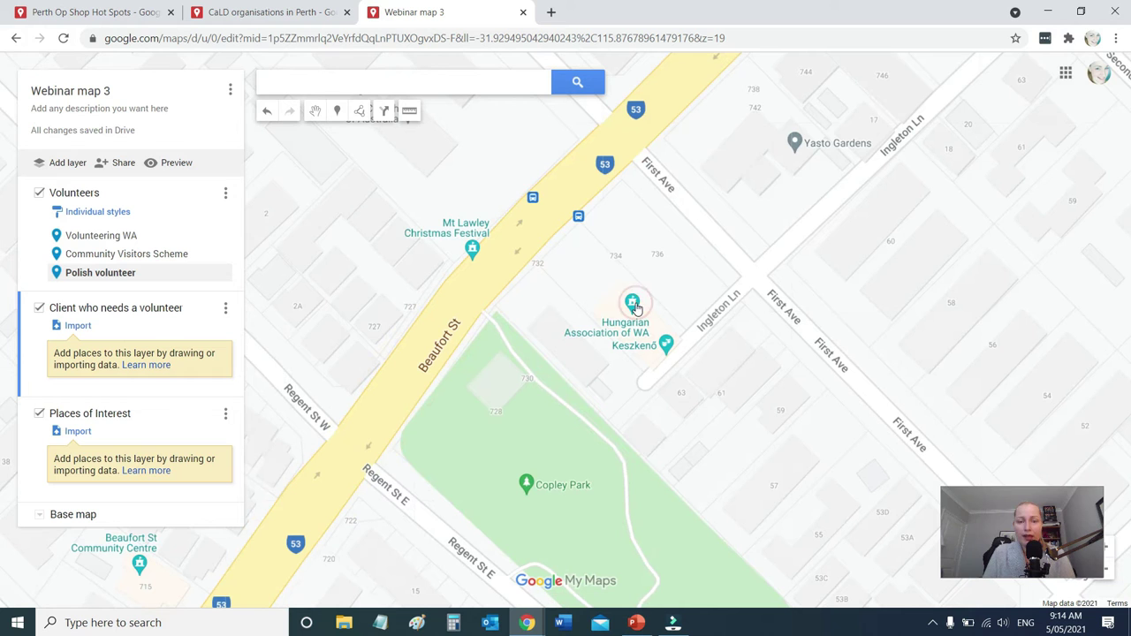
pyautogui.click(633, 304)
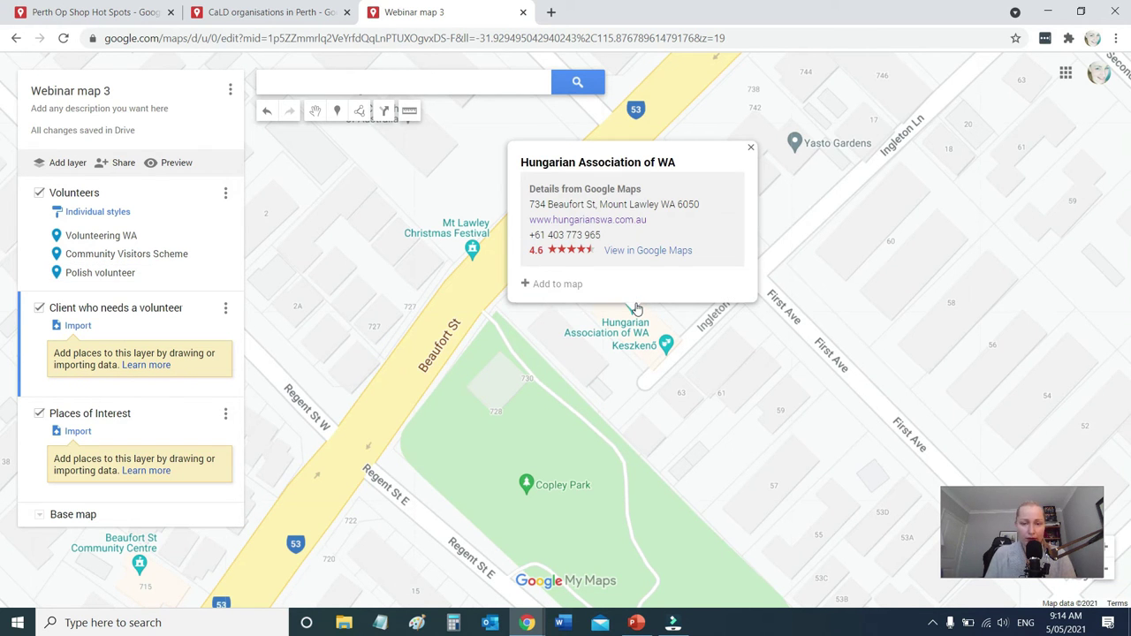
pyautogui.click(558, 285)
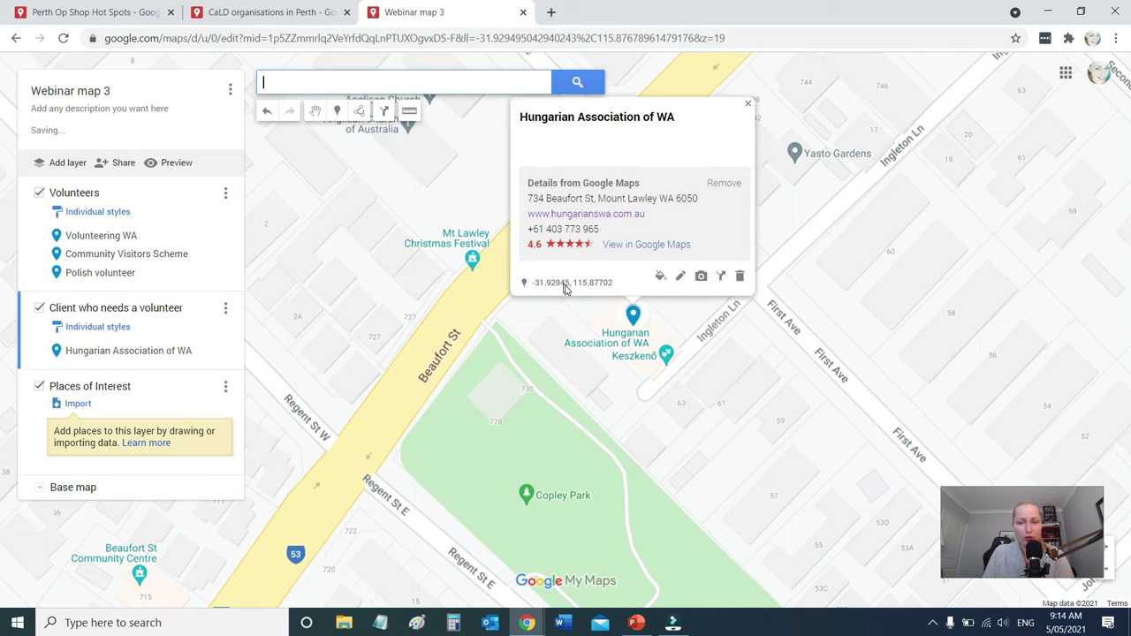
# Strip the Hungarian Association marker's Google Maps details, save it as "Hungarian client 1" with description "details", and shift it slightly west
pyautogui.click(723, 184)
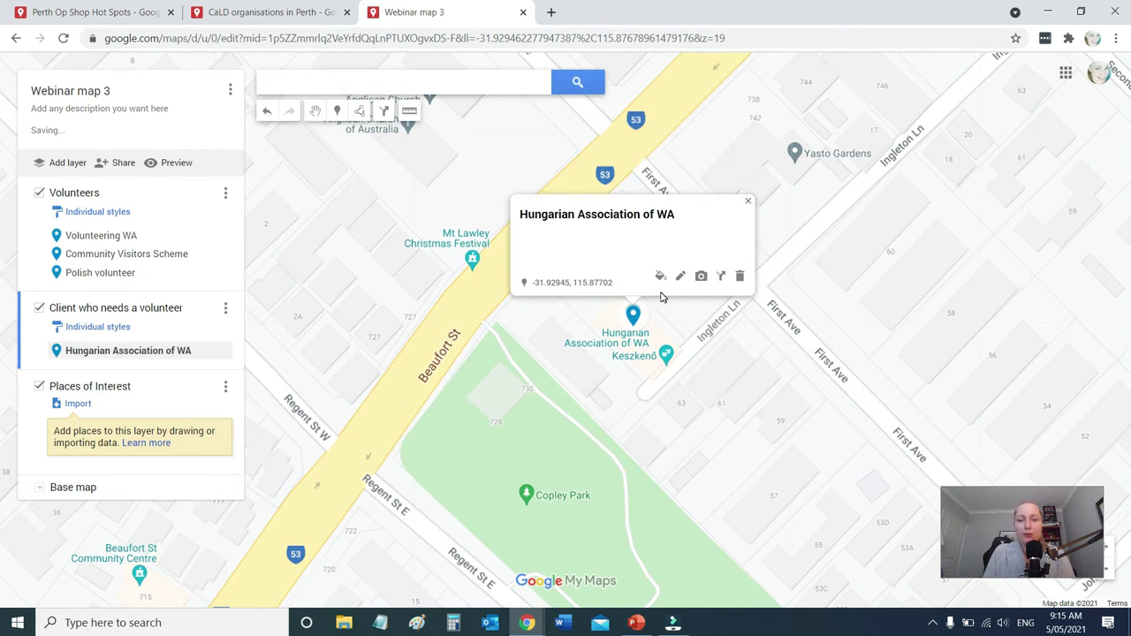
pyautogui.click(680, 275)
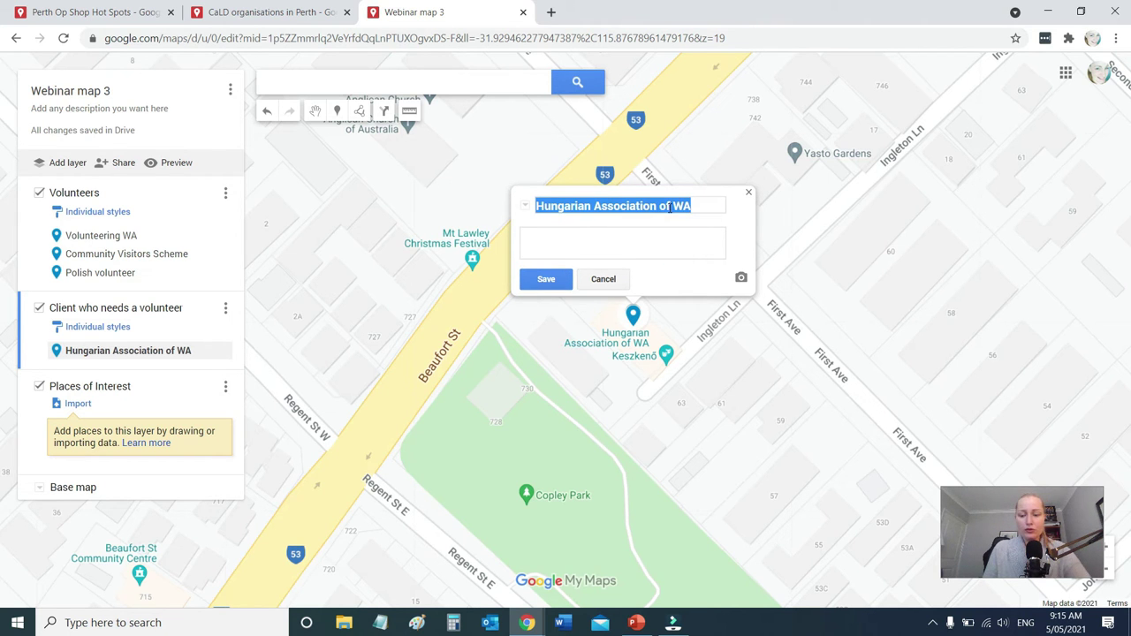
pyautogui.press('BackSpace')
pyautogui.write('Hun')
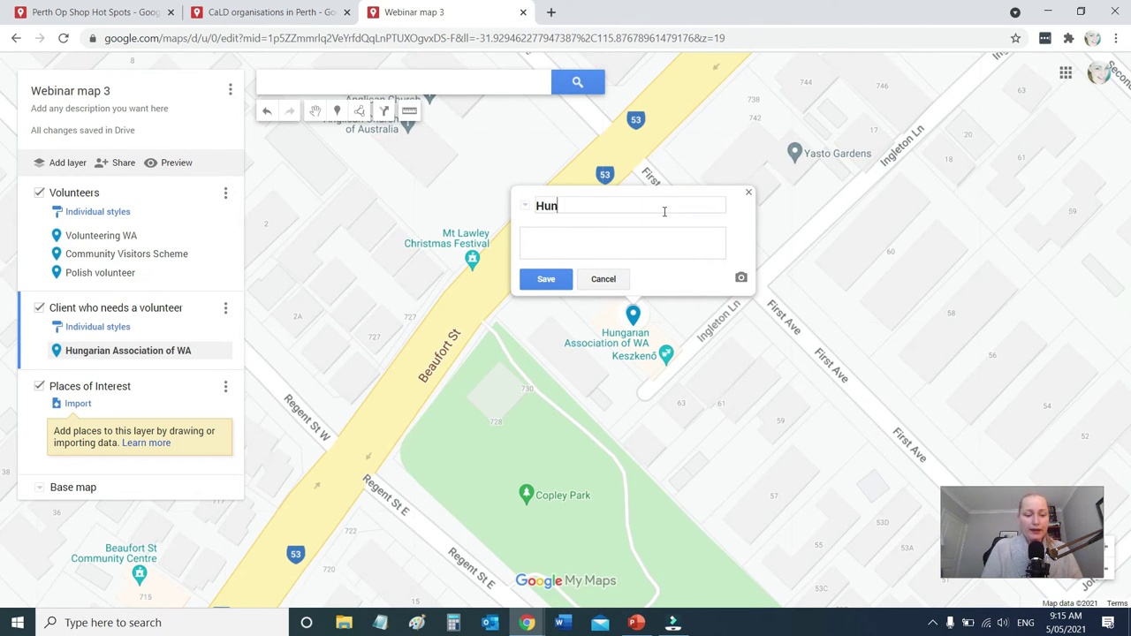
pyautogui.write('garian client ')
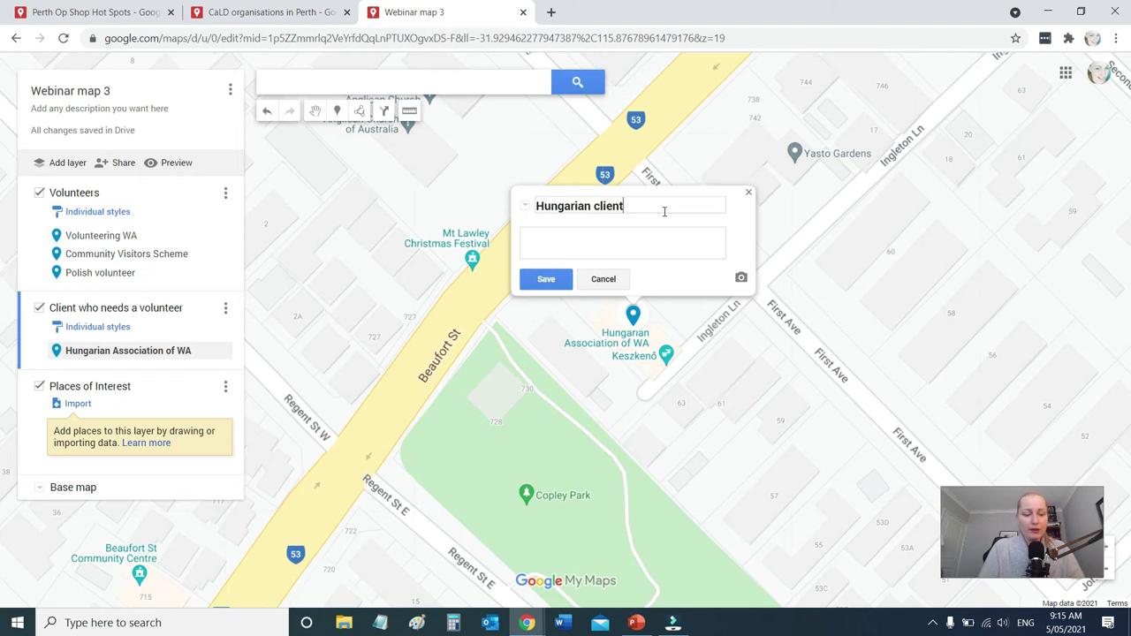
pyautogui.write('1')
pyautogui.click(653, 239)
pyautogui.write('details')
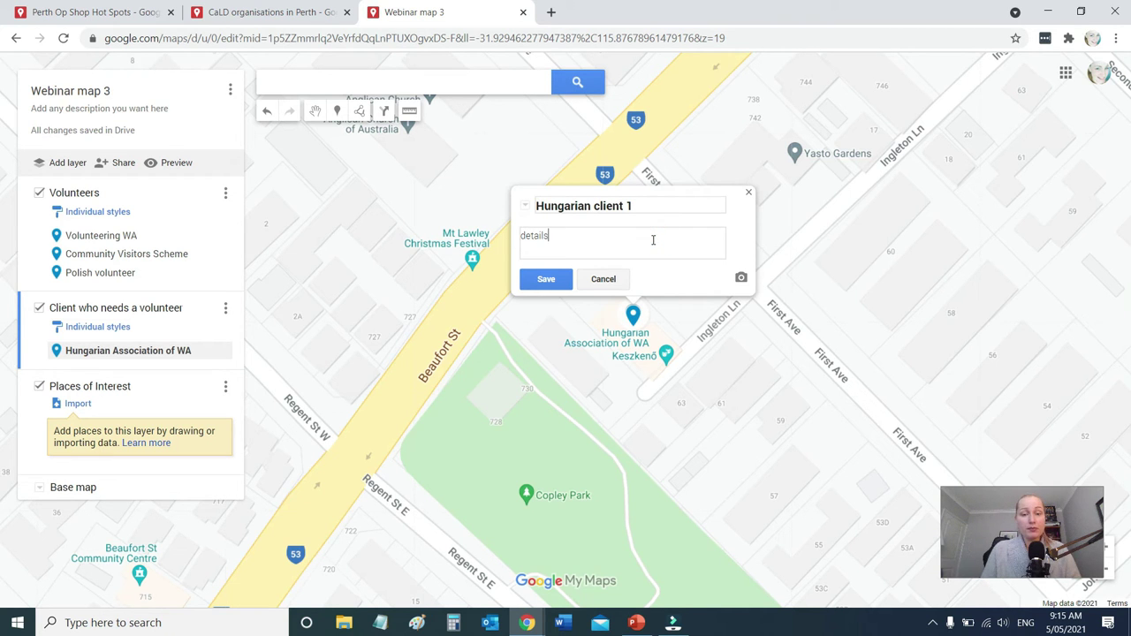
pyautogui.click(548, 279)
pyautogui.moveTo(633, 316); pyautogui.dragTo(604, 306)
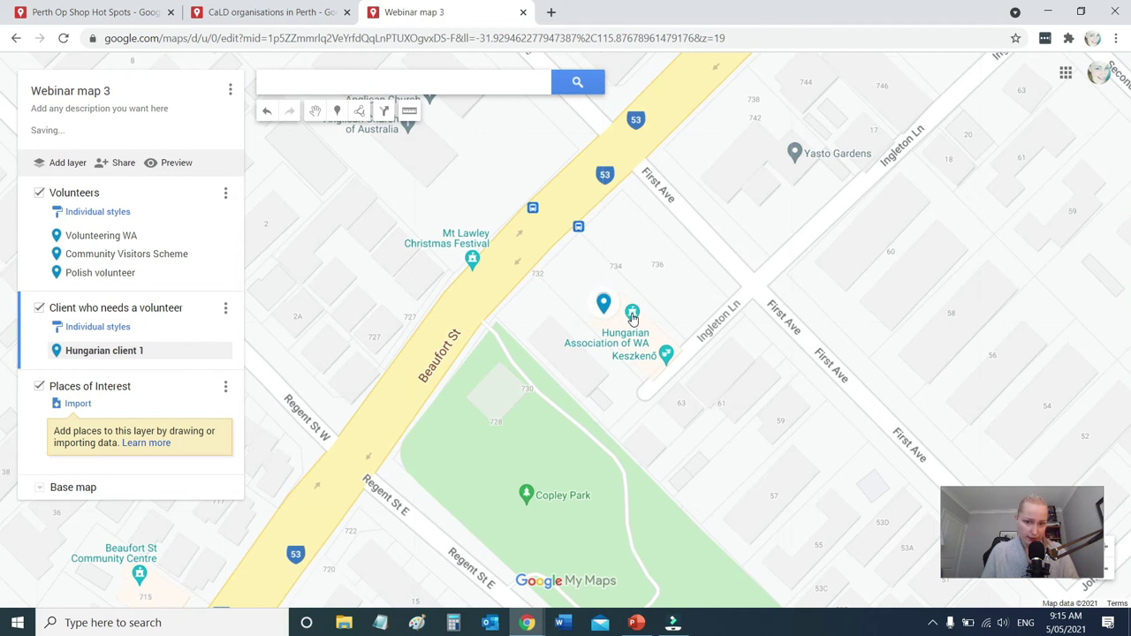
# Search for the suburb Burswood, WA, and add it as a marker to the "Client who needs a volunteer" layer
pyautogui.scroll(-2, 633, 316)
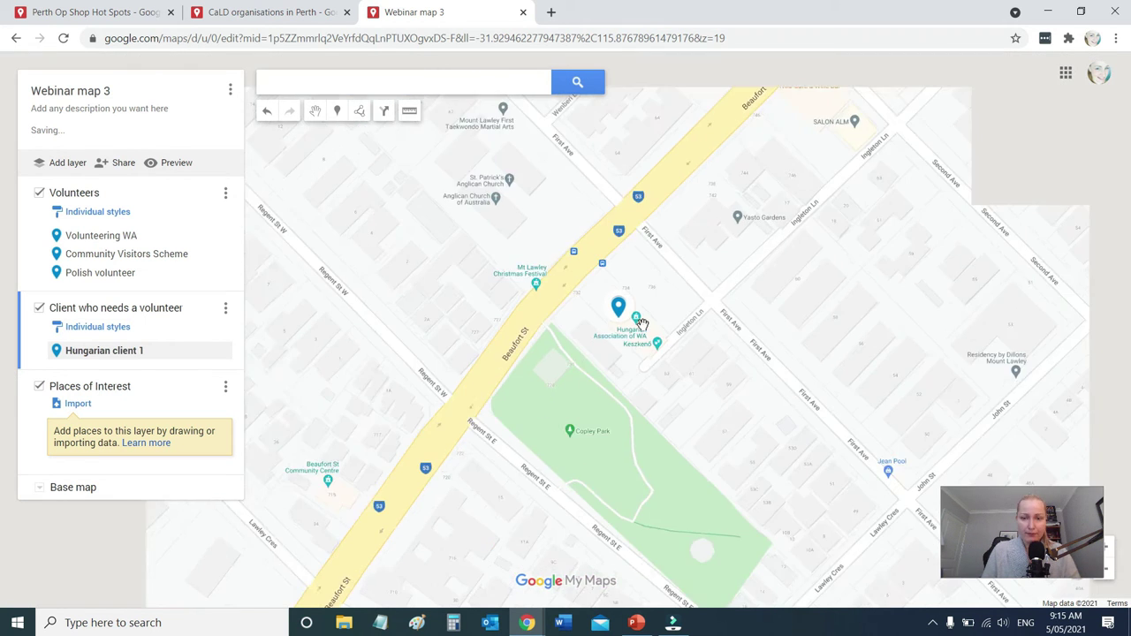
pyautogui.moveTo(729, 444); pyautogui.dragTo(557, 201)
pyautogui.scroll(-1, 735, 541)
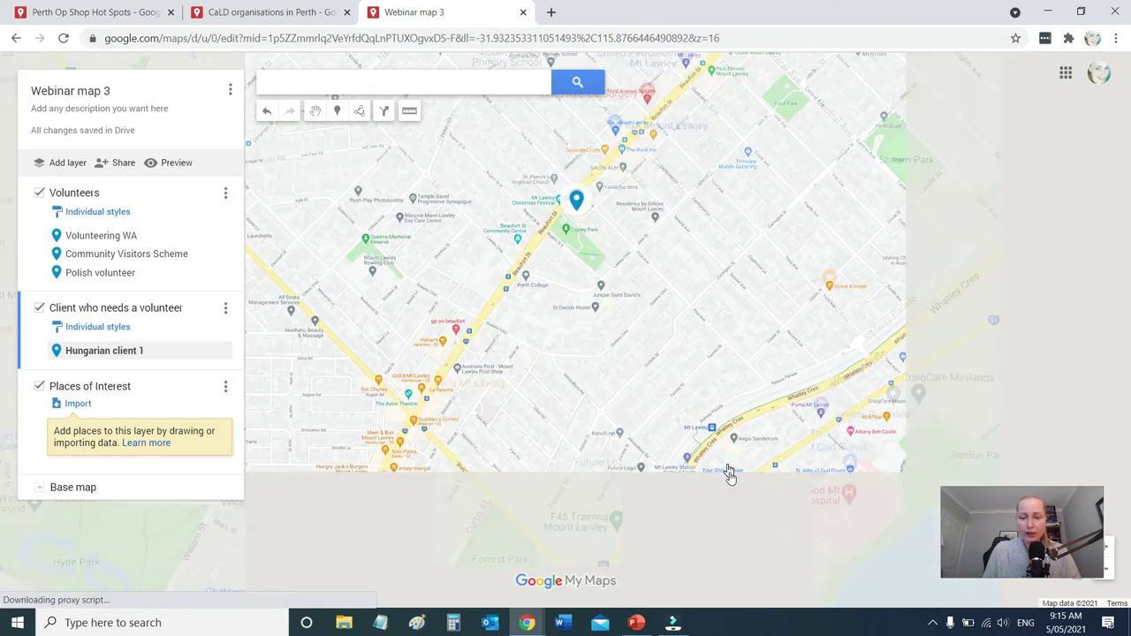
pyautogui.moveTo(681, 348); pyautogui.dragTo(682, 397)
pyautogui.scroll(-1, 682, 397)
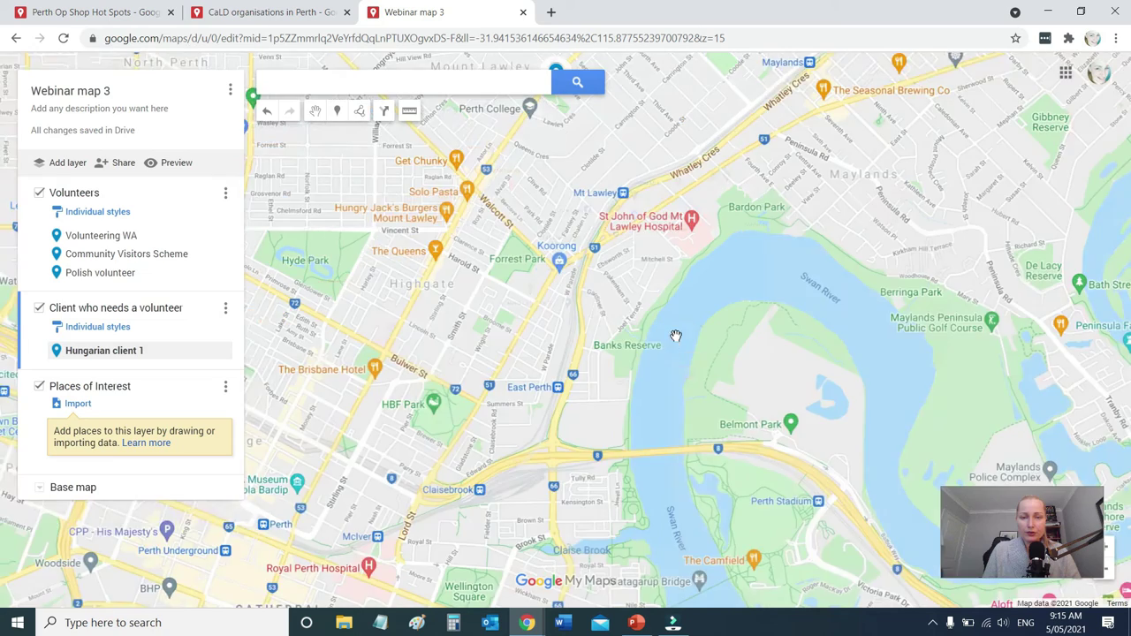
pyautogui.moveTo(676, 345); pyautogui.dragTo(522, 8)
pyautogui.click(458, 88)
pyautogui.write('burs')
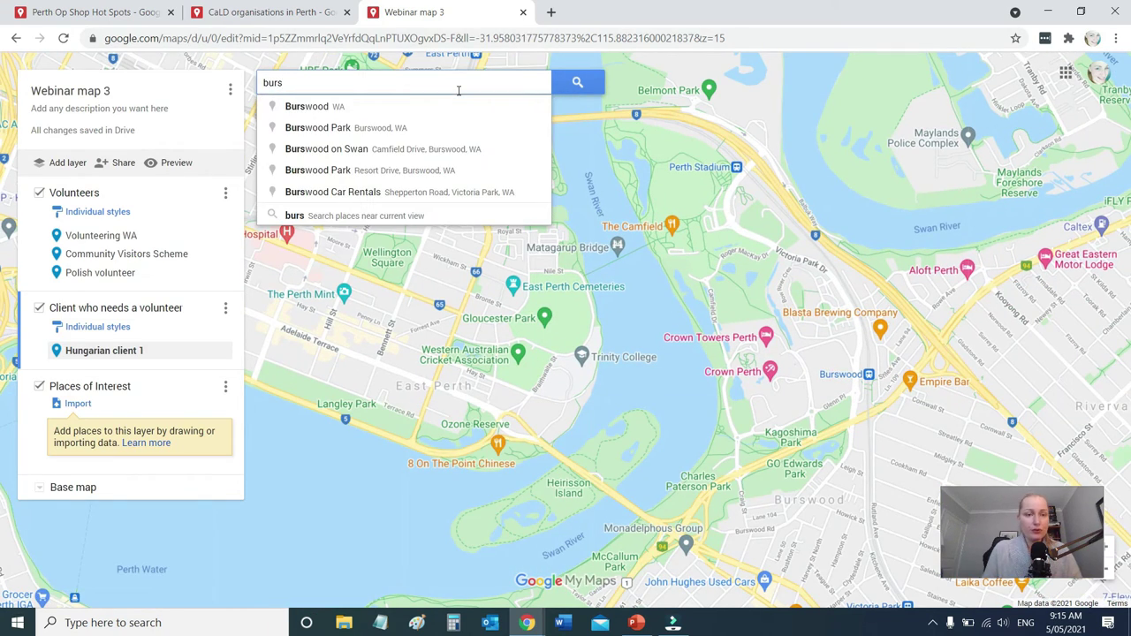
pyautogui.click(446, 106)
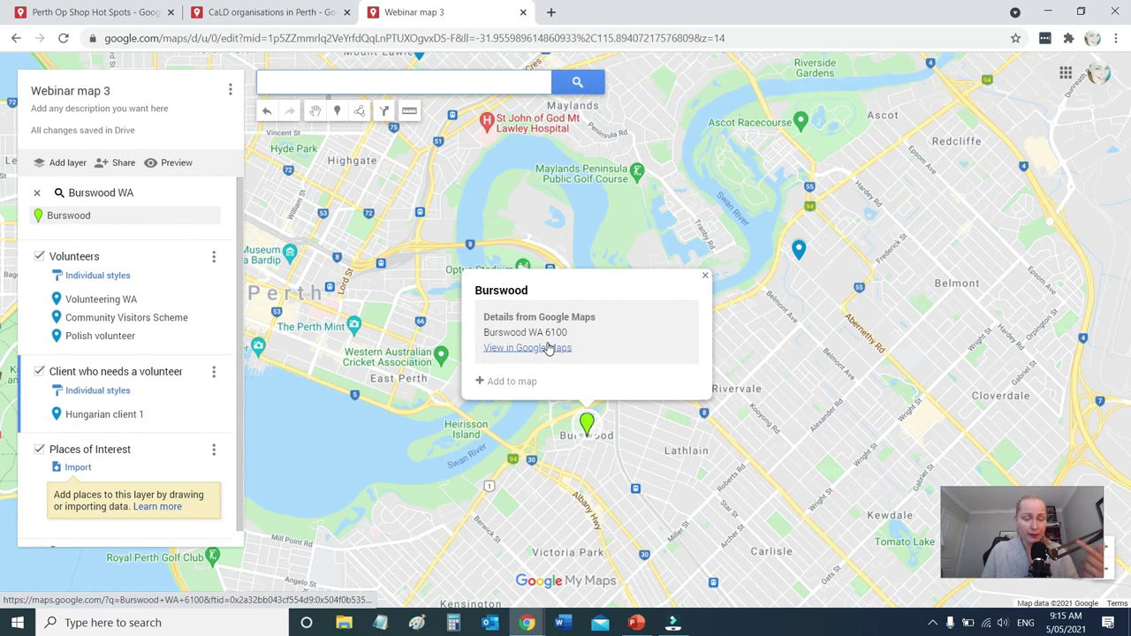
pyautogui.click(522, 382)
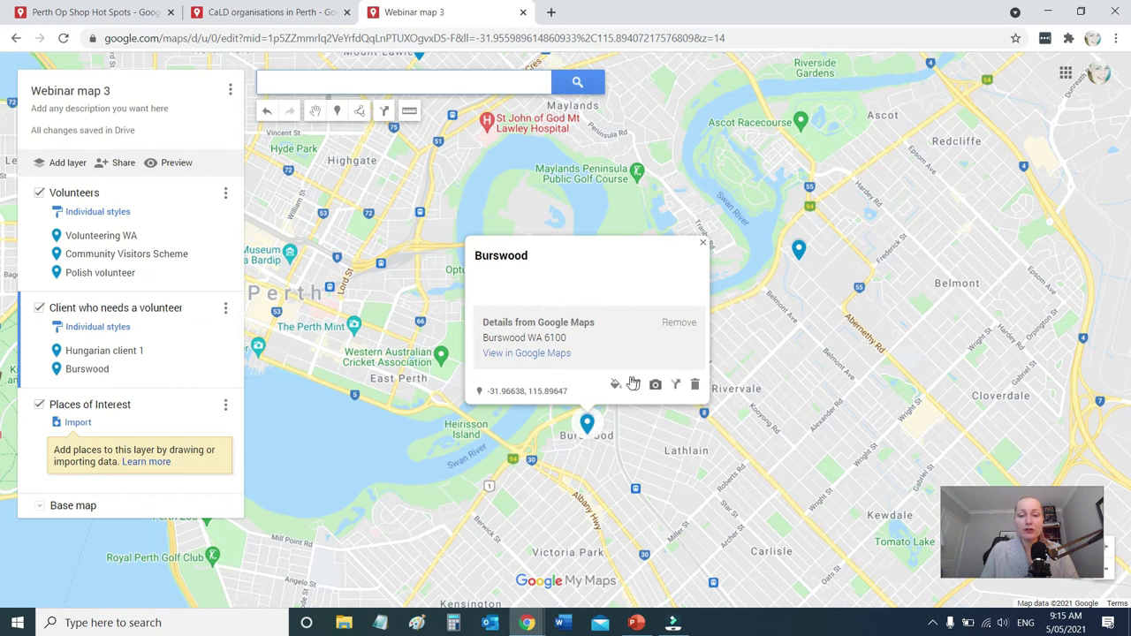
# Save the Burswood marker with the title "Polish client 2" and close its information window
pyautogui.click(633, 387)
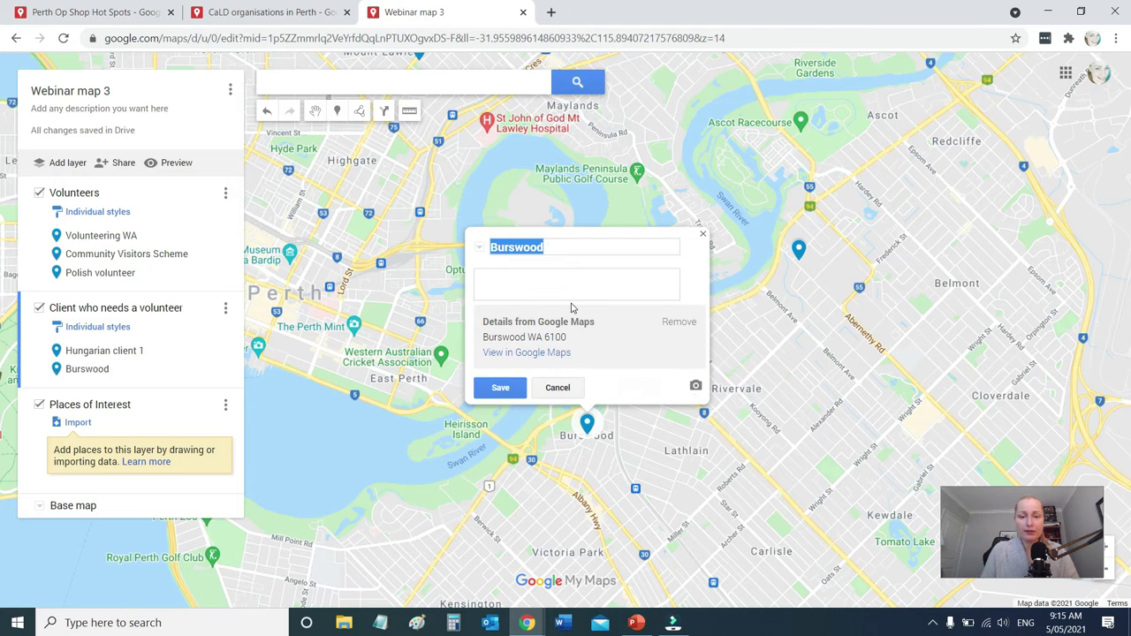
pyautogui.write('Polish client 2')
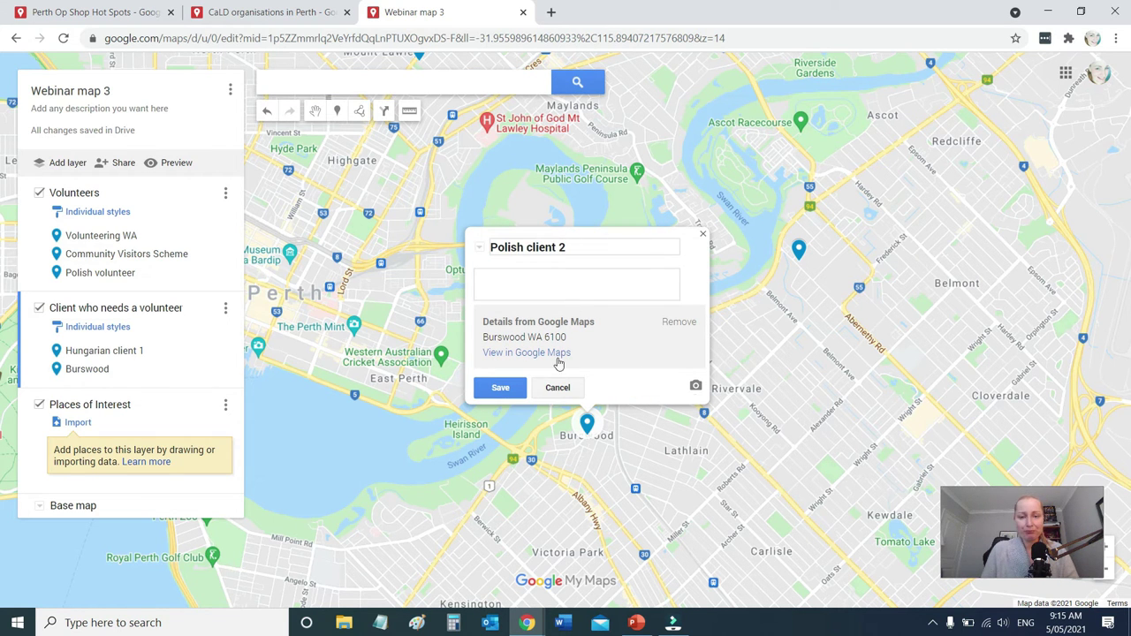
pyautogui.click(500, 387)
pyautogui.moveTo(411, 358); pyautogui.dragTo(494, 425)
pyautogui.scroll(-1, 492, 416)
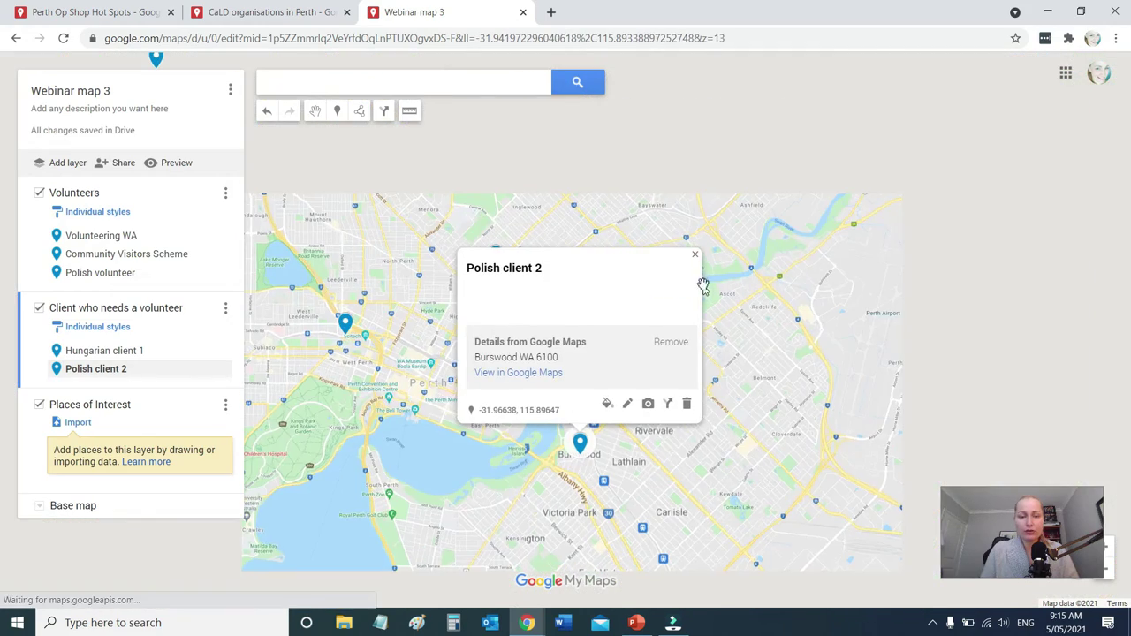
pyautogui.click(695, 256)
# Place a marker manually on Scarborough in the client layer and save it as "Client 3" with the description "details"
pyautogui.moveTo(442, 293); pyautogui.dragTo(673, 460)
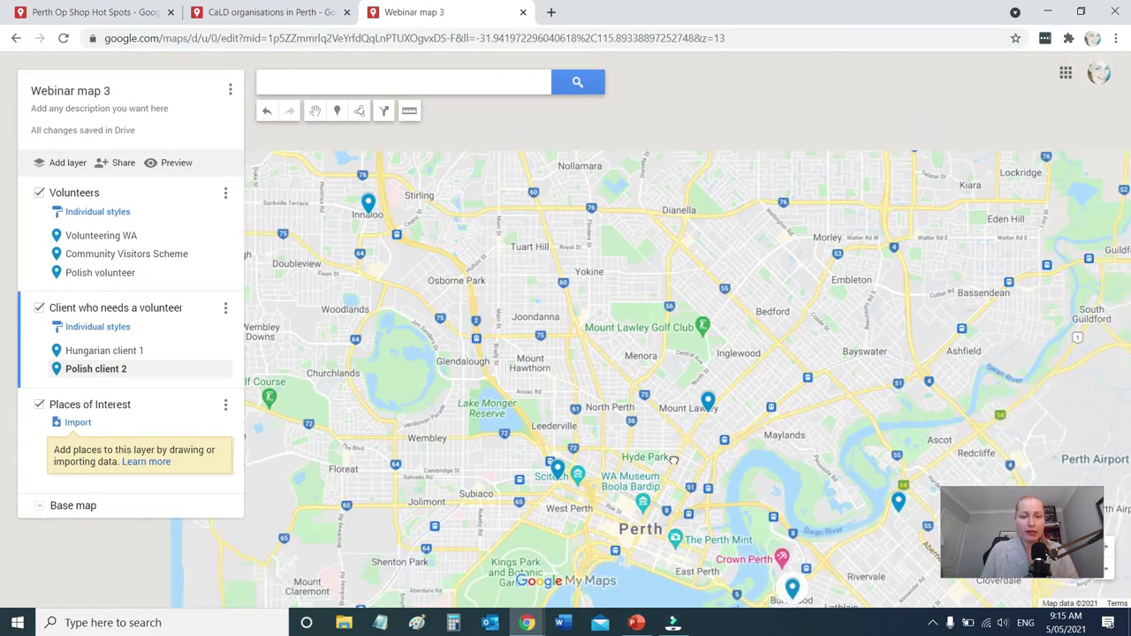
pyautogui.moveTo(338, 281); pyautogui.dragTo(489, 305)
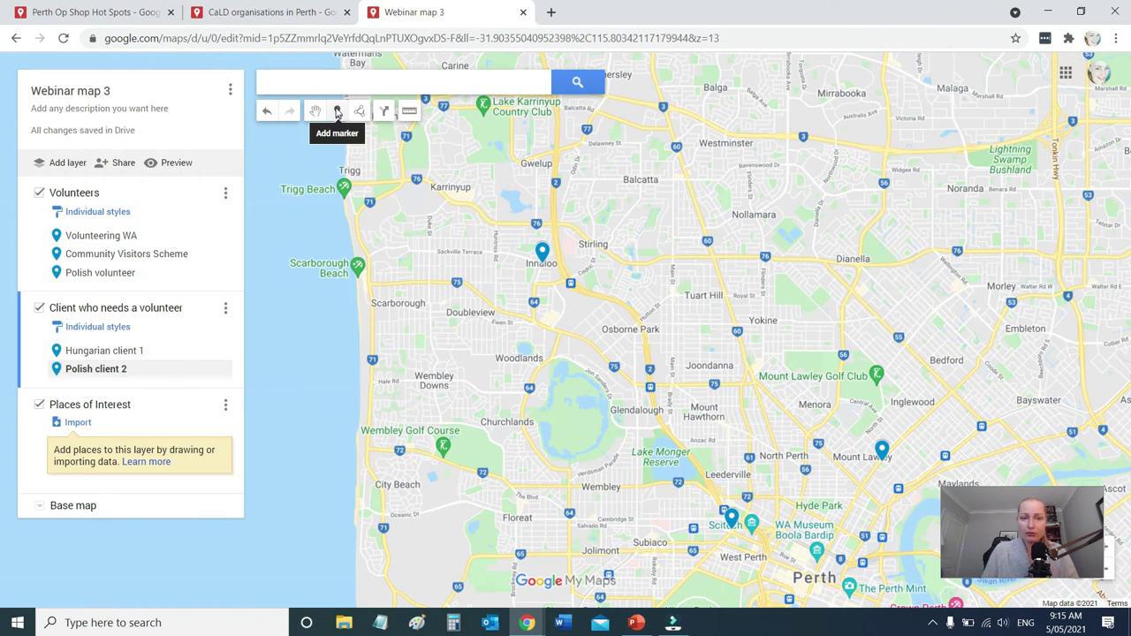
pyautogui.click(337, 112)
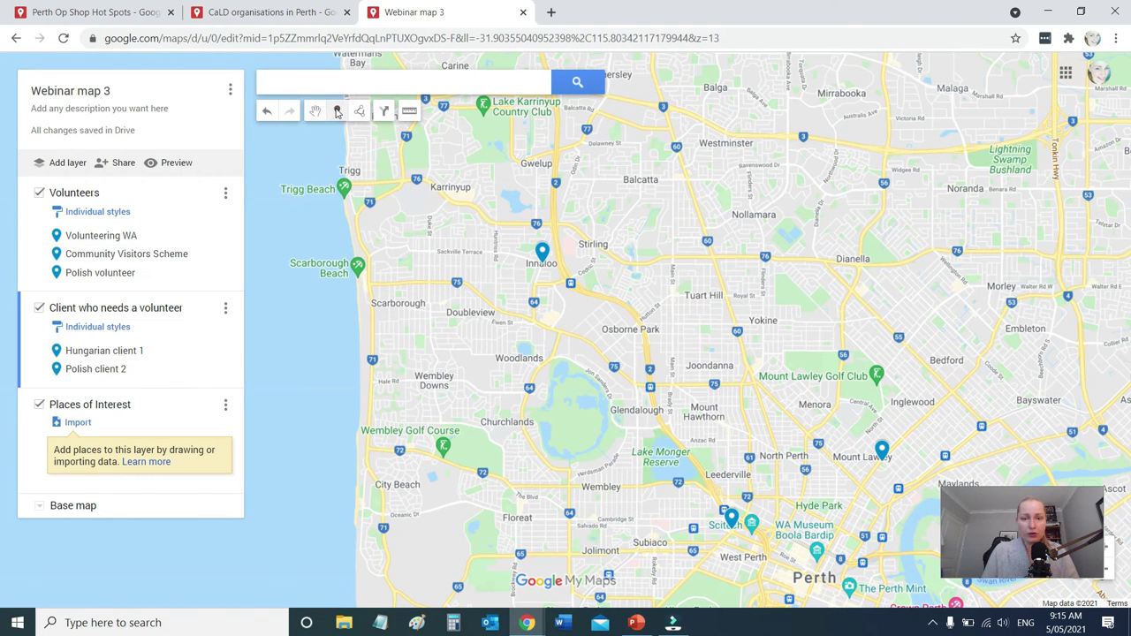
pyautogui.click(396, 299)
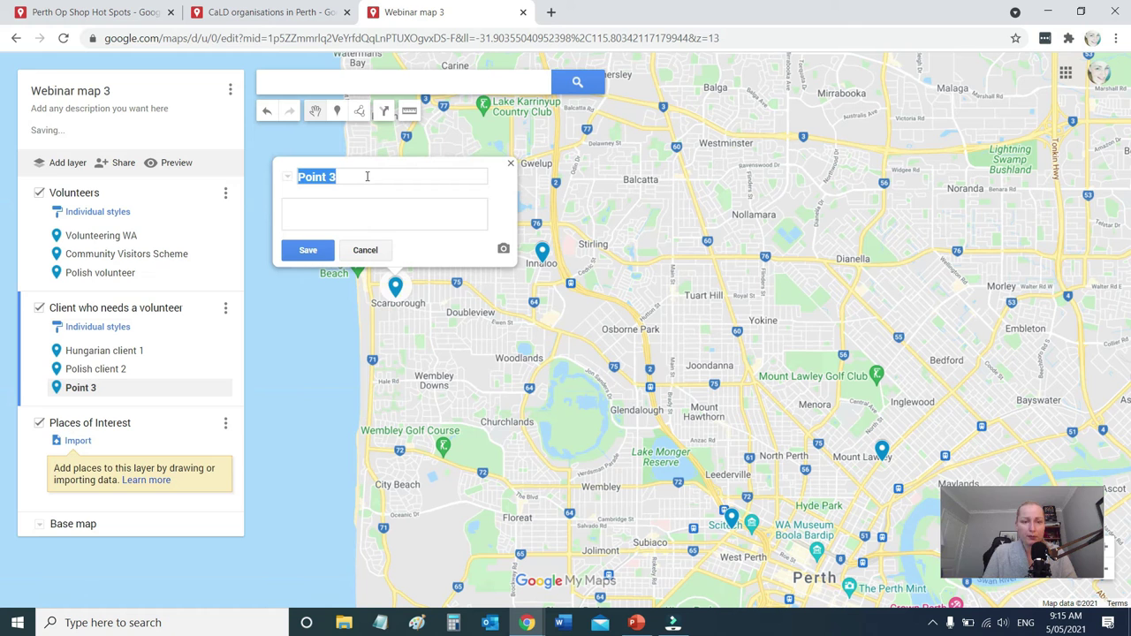
pyautogui.write('Client 3')
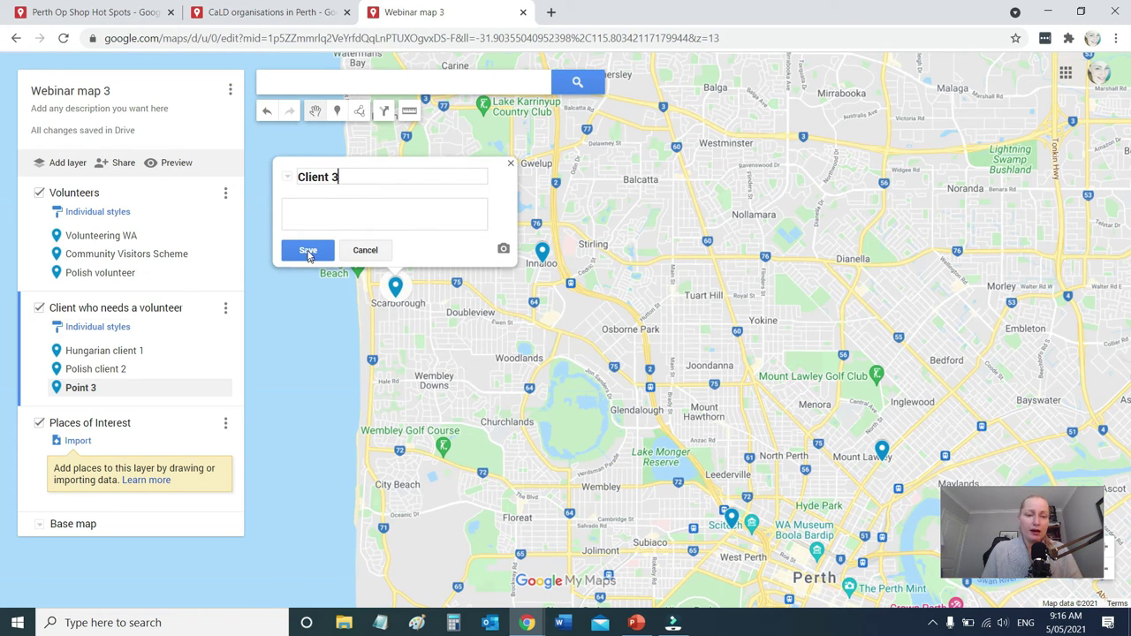
pyautogui.click(326, 212)
pyautogui.write('details')
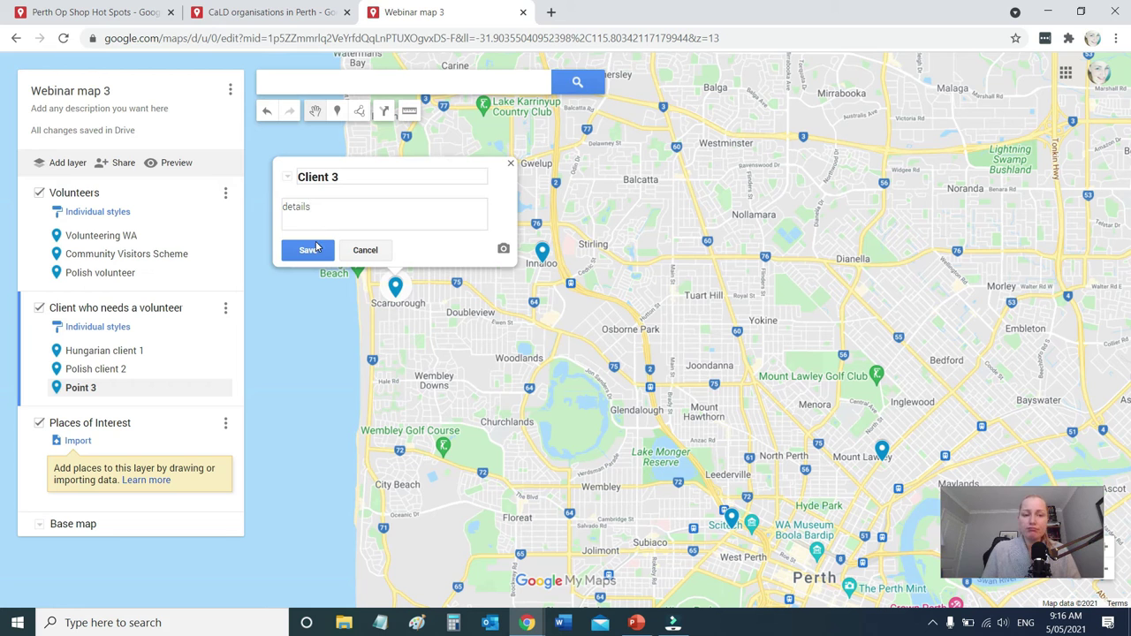
pyautogui.click(311, 250)
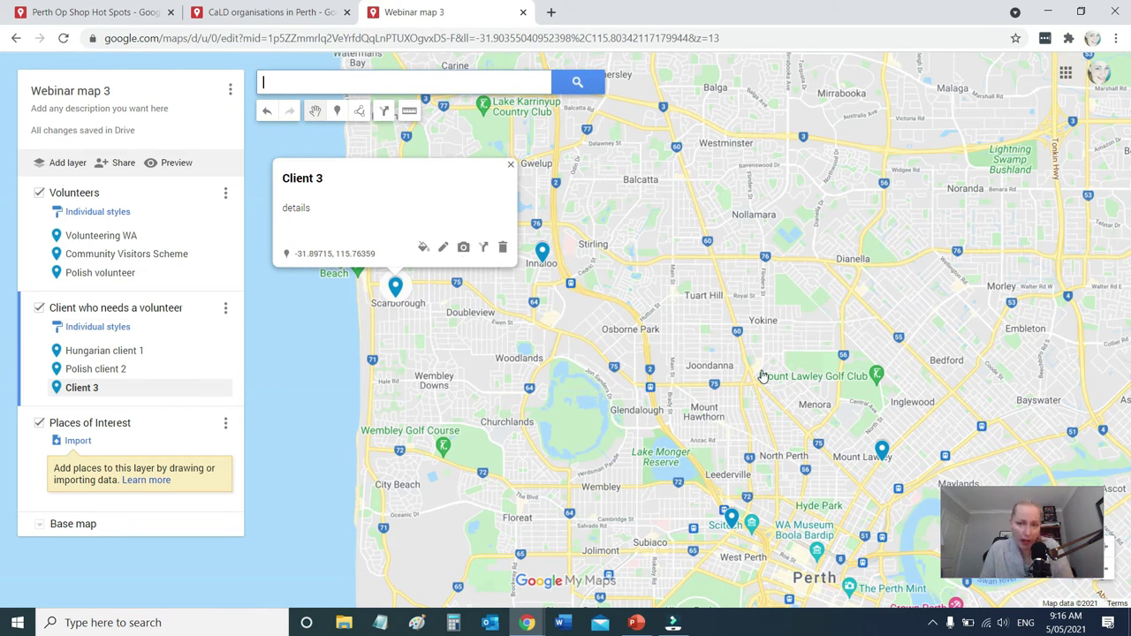
# Add Lake Monger Reserve from the map as a marker in the "Places of Interest" layer
pyautogui.moveTo(763, 376); pyautogui.dragTo(701, 327)
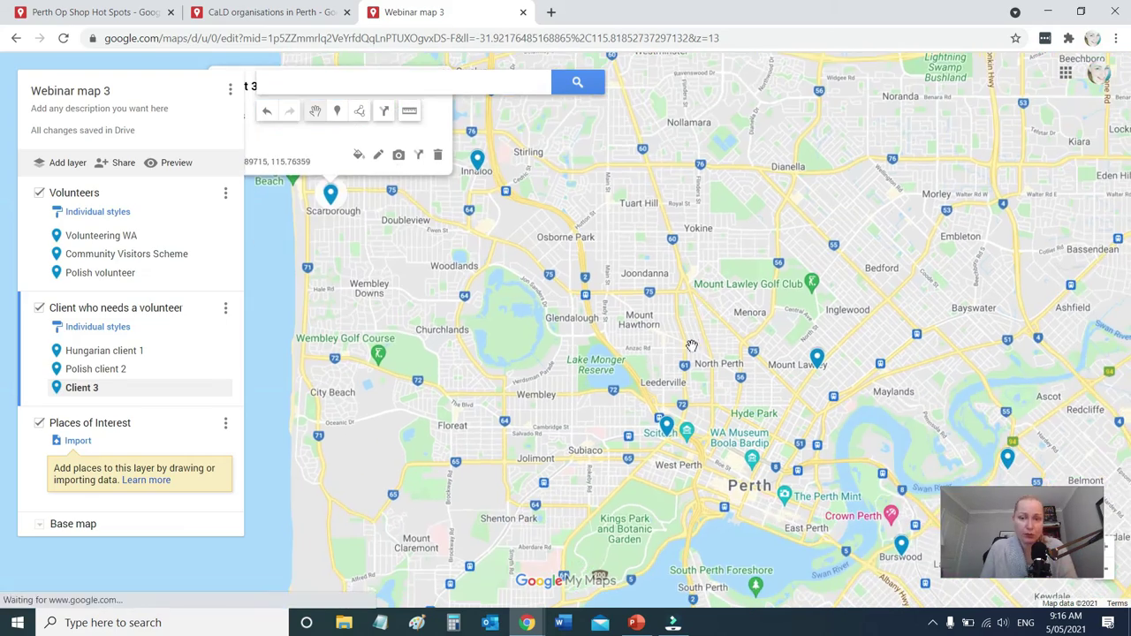
pyautogui.scroll(-1, 701, 327)
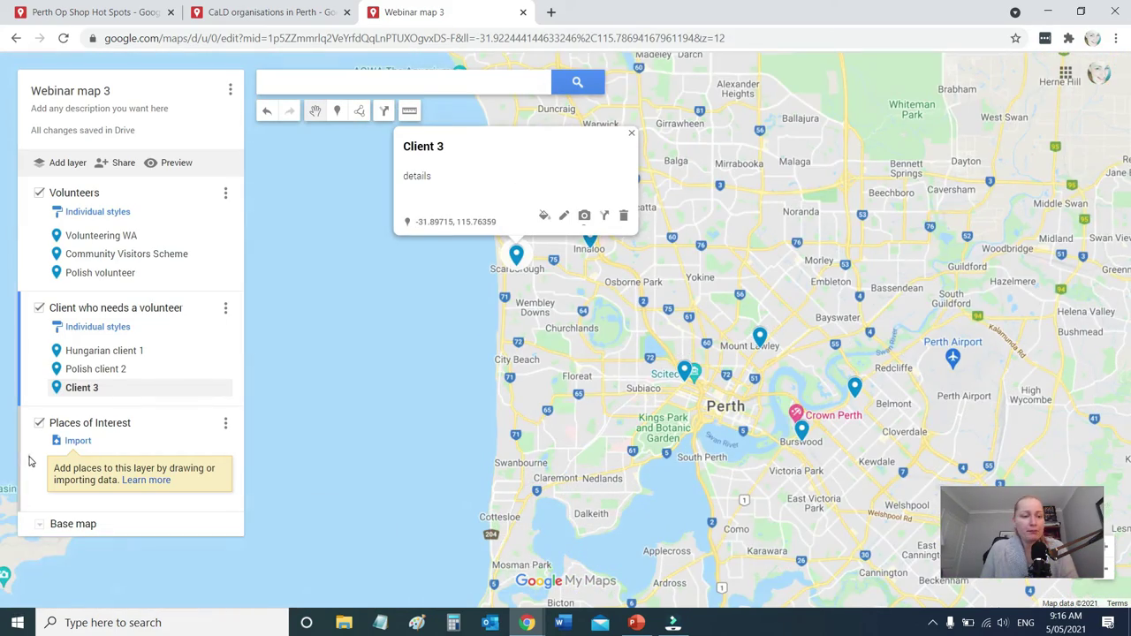
pyautogui.scroll(1, 782, 395)
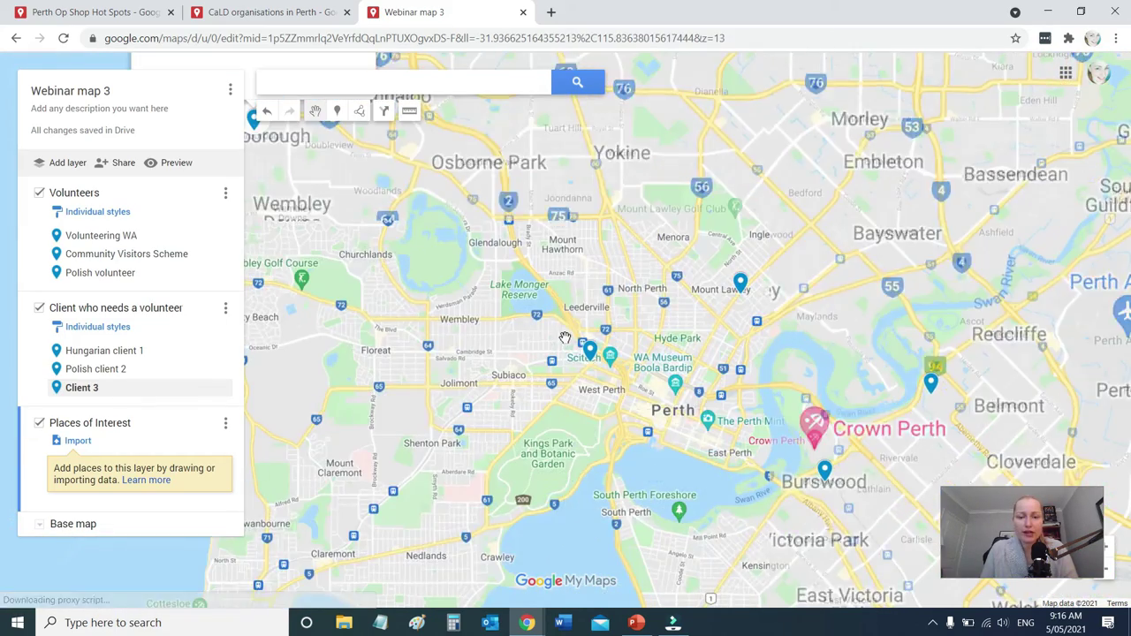
pyautogui.scroll(1, 564, 332)
pyautogui.scroll(1, 516, 305)
pyautogui.click(469, 246)
pyautogui.click(404, 241)
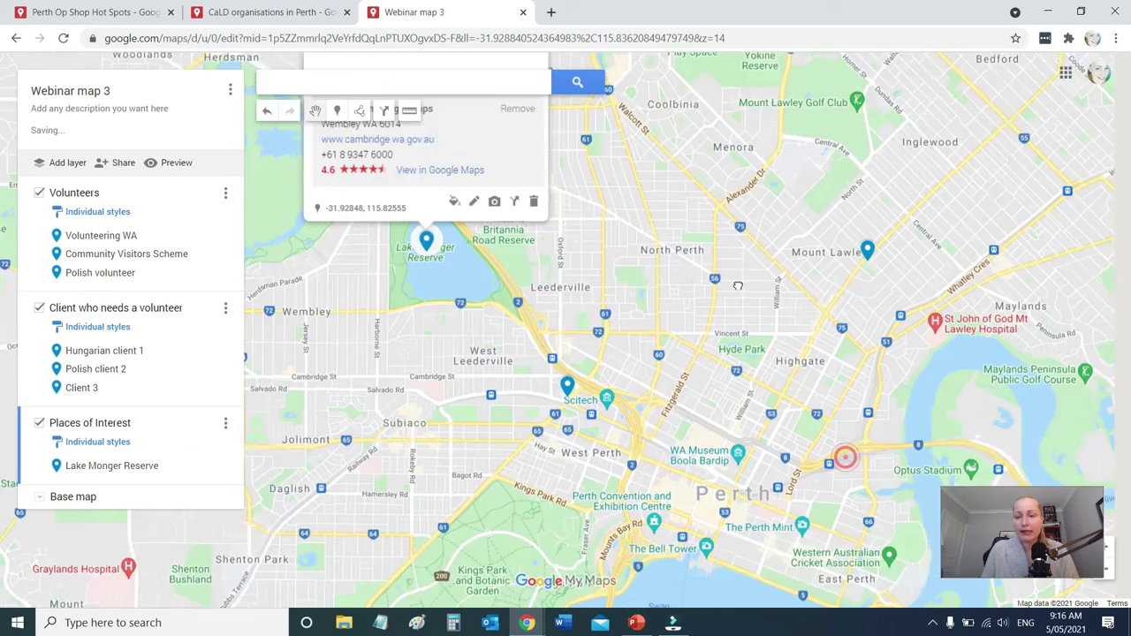
# Find Ascot Racecourse on the map and add it as a marker to the "Places of Interest" layer
pyautogui.moveTo(738, 285); pyautogui.dragTo(578, 118)
pyautogui.moveTo(862, 143); pyautogui.dragTo(751, 261)
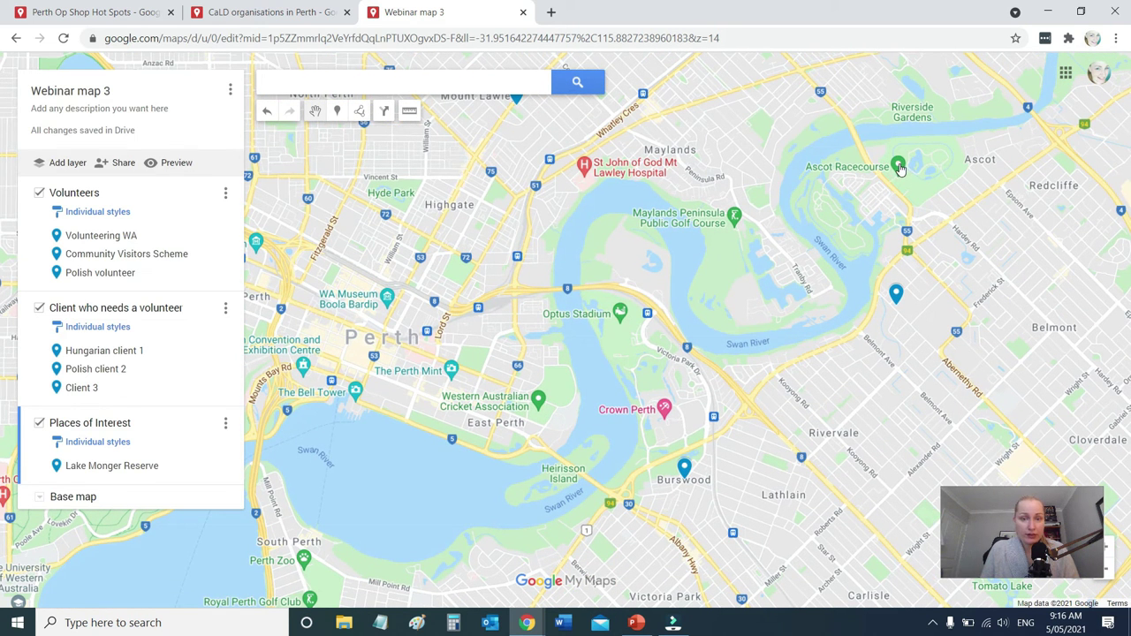
pyautogui.click(898, 164)
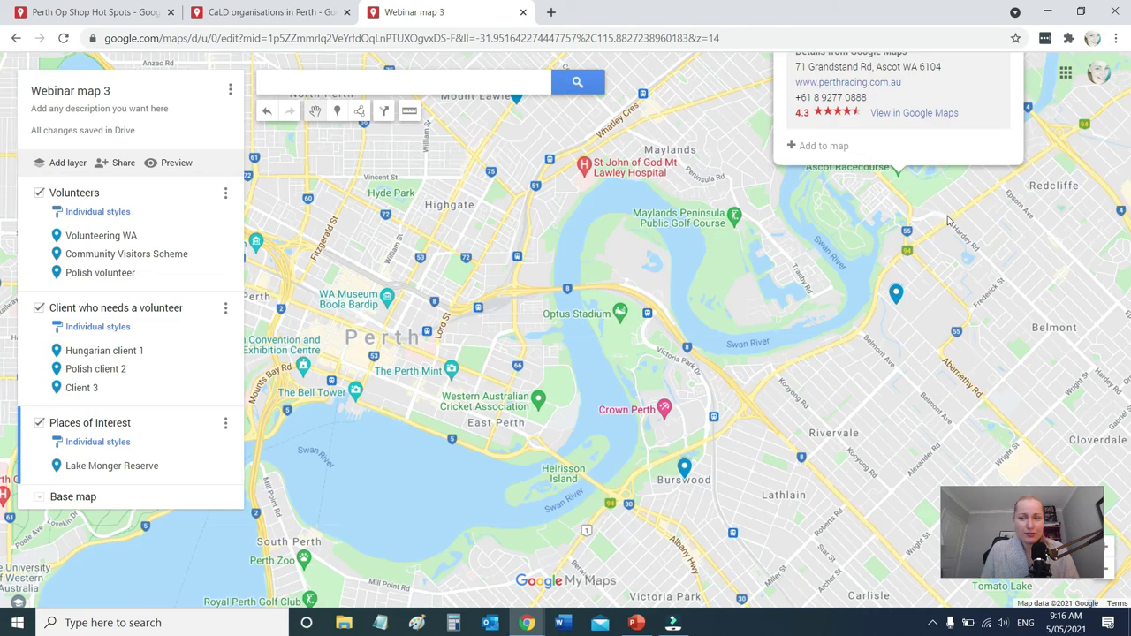
pyautogui.click(836, 242)
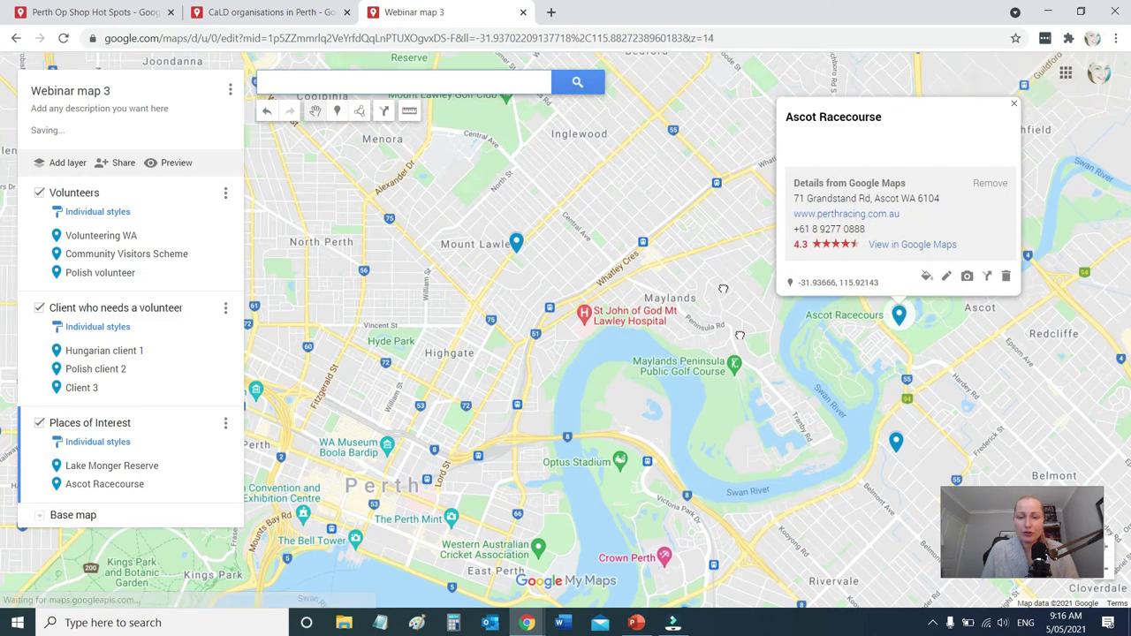
# Place a marker manually beside Belmont Forum in the "Places of Interest" layer
pyautogui.moveTo(811, 574); pyautogui.dragTo(654, 106)
pyautogui.click(659, 395)
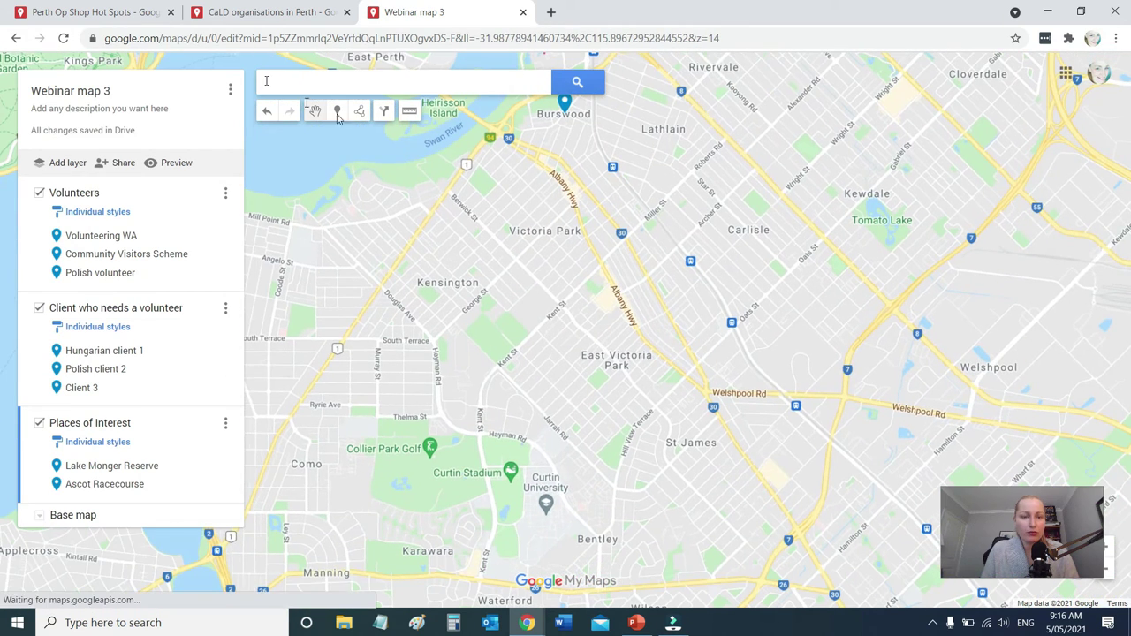
pyautogui.click(337, 110)
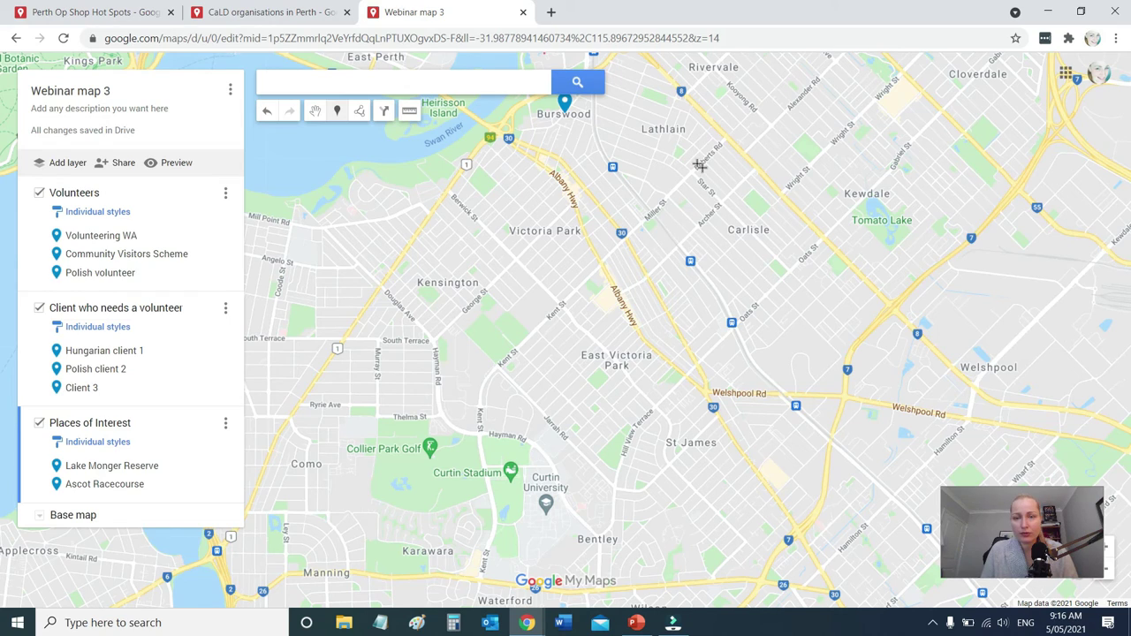
pyautogui.scroll(2, 703, 166)
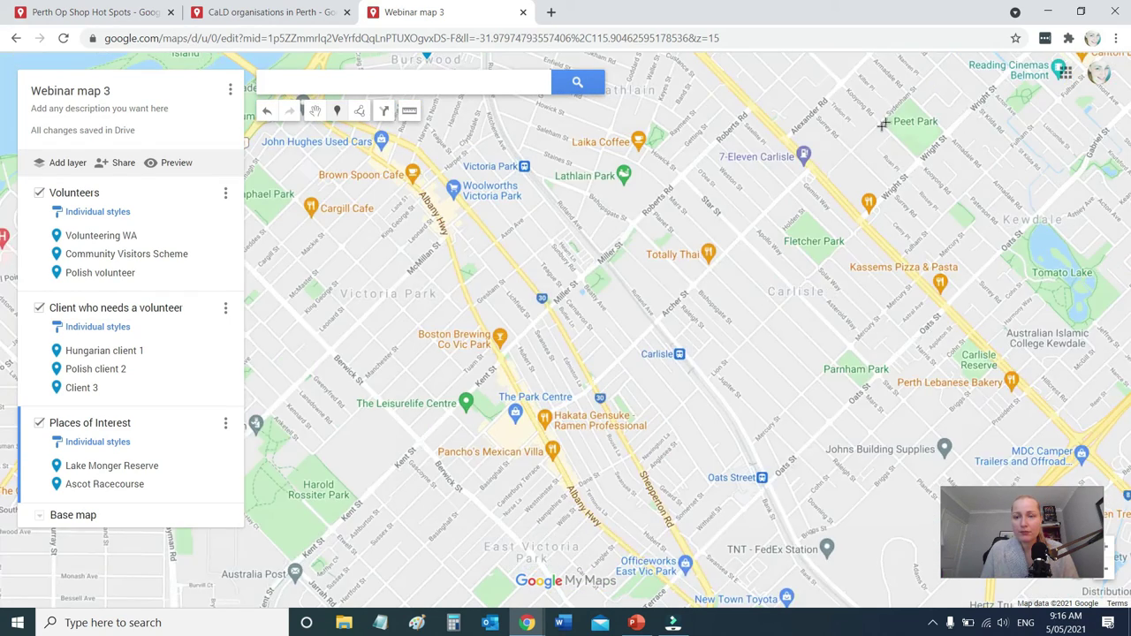
pyautogui.moveTo(633, 318); pyautogui.dragTo(457, 585)
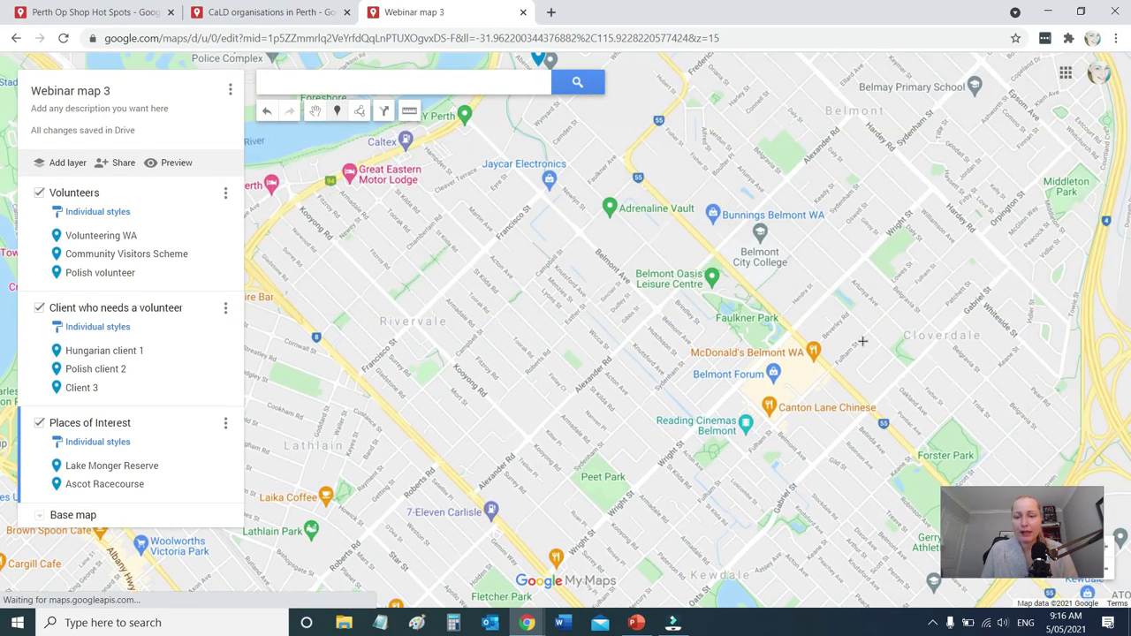
pyautogui.click(787, 379)
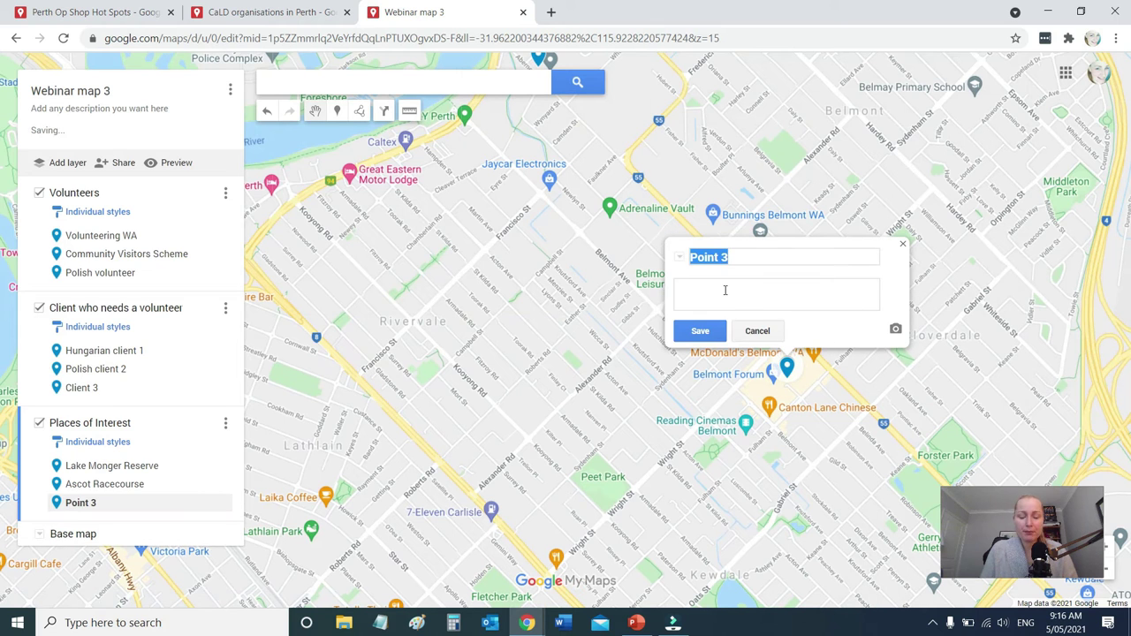
# Save the new Belmont marker with the title "Places of Interest" and description "details", and close its information window
pyautogui.write('Plac')
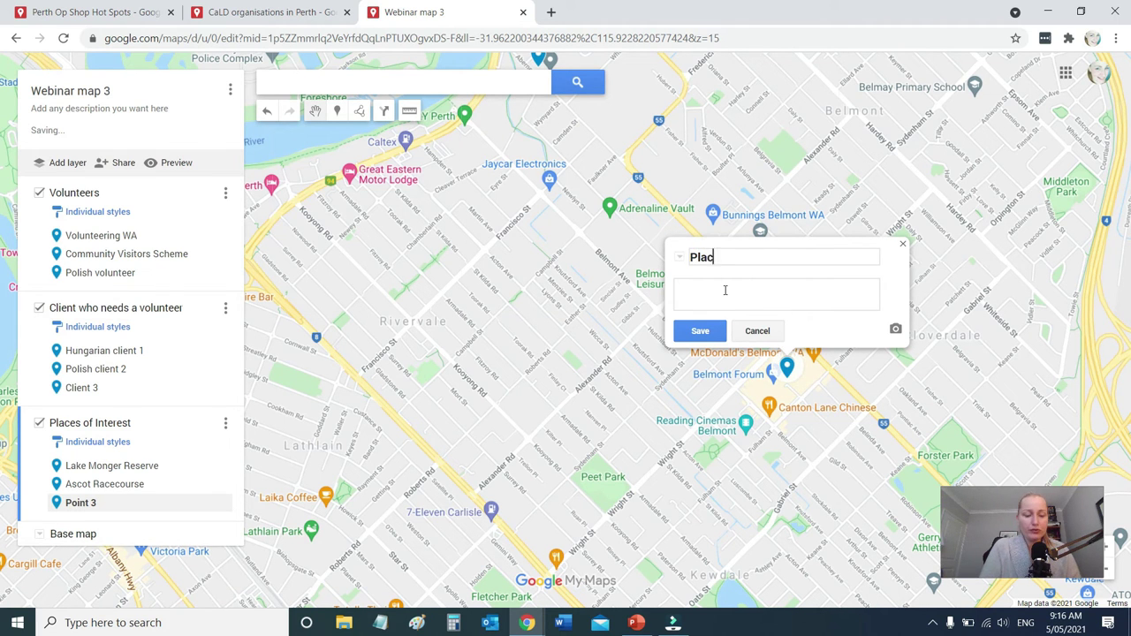
pyautogui.write('es of Interest')
pyautogui.click(727, 281)
pyautogui.write('details')
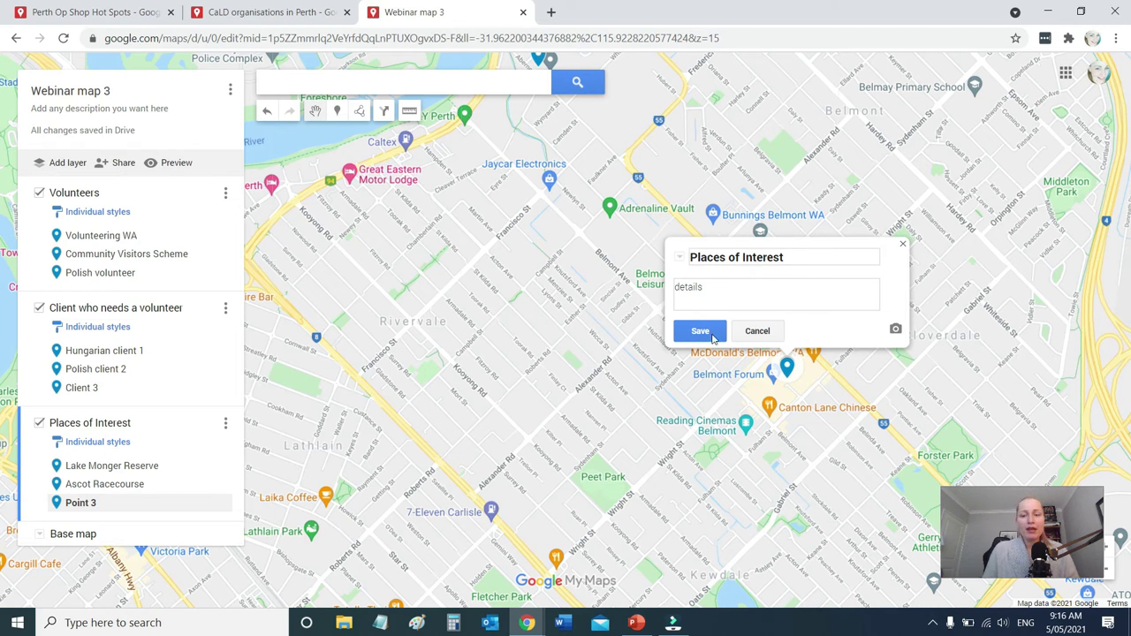
pyautogui.click(714, 337)
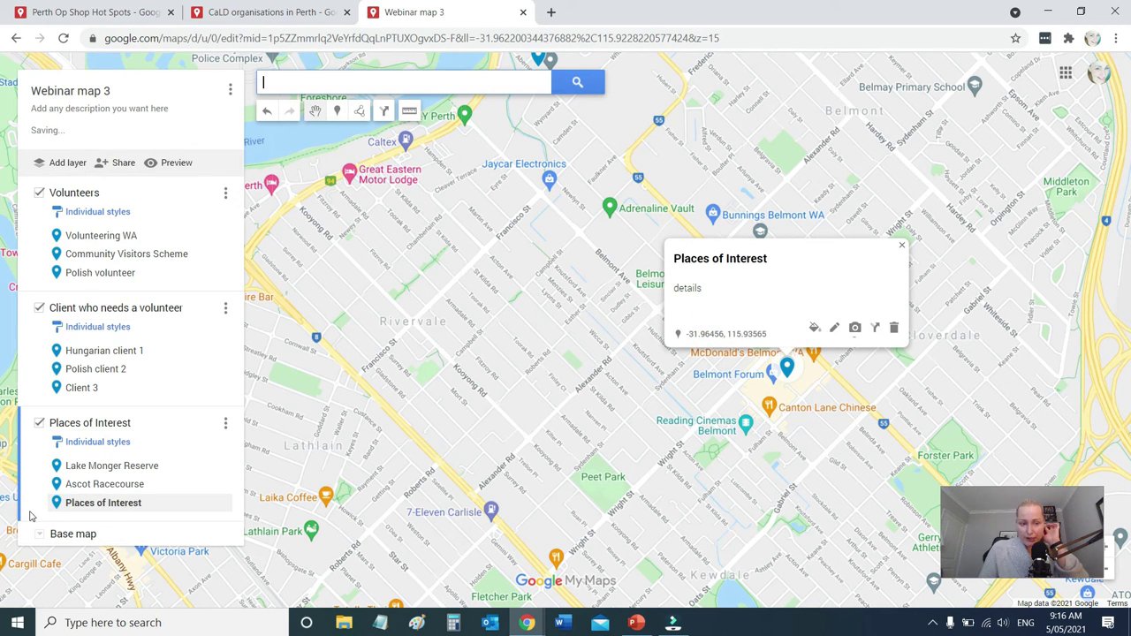
pyautogui.click(902, 246)
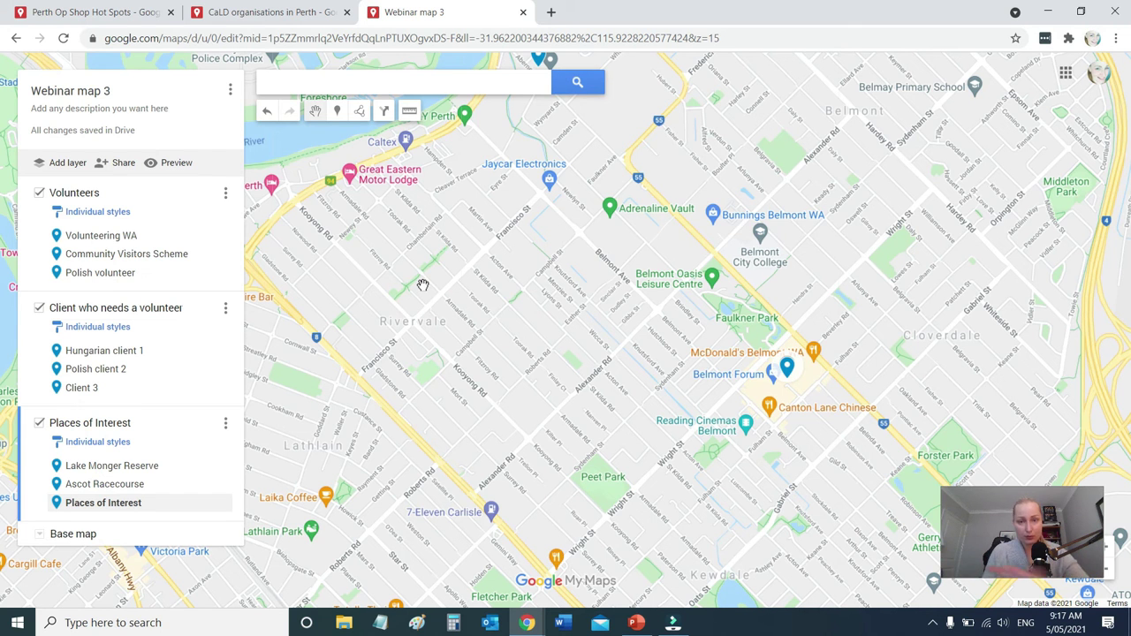
# Style the Volunteering WA marker in the Volunteers layer with black colour and the star icon
pyautogui.scroll(-3, 423, 285)
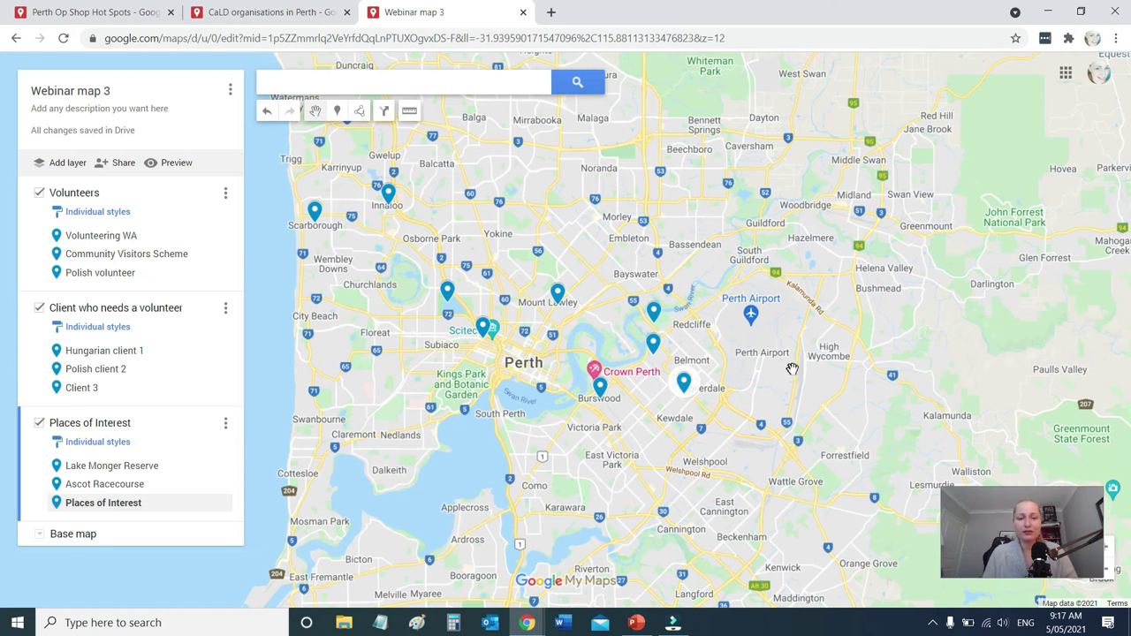
pyautogui.scroll(-1, 828, 354)
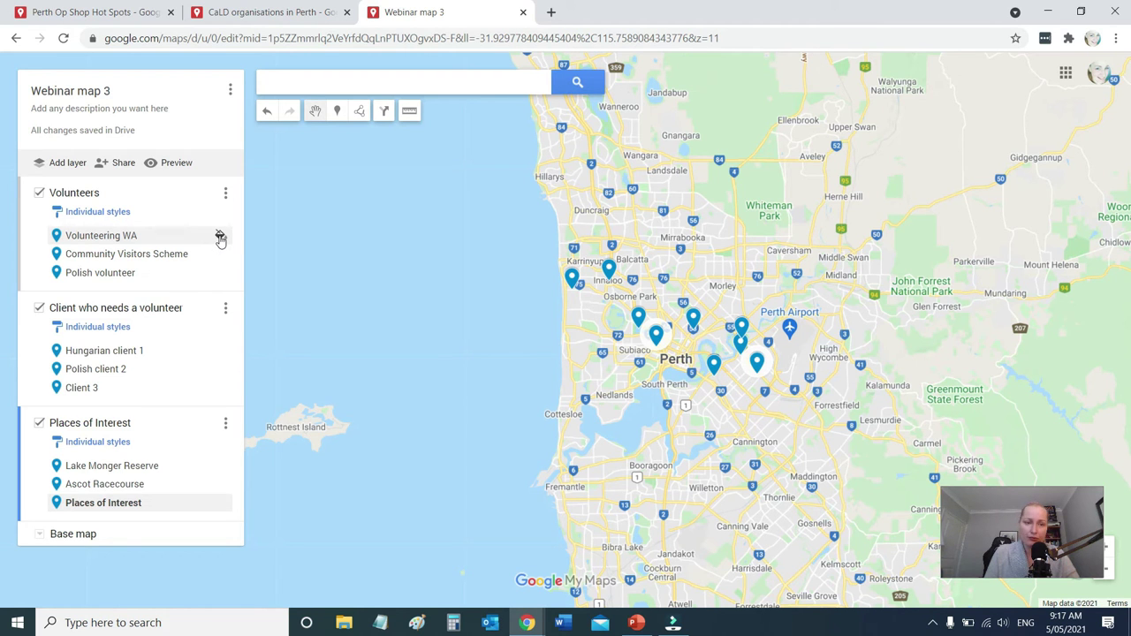
pyautogui.click(694, 327)
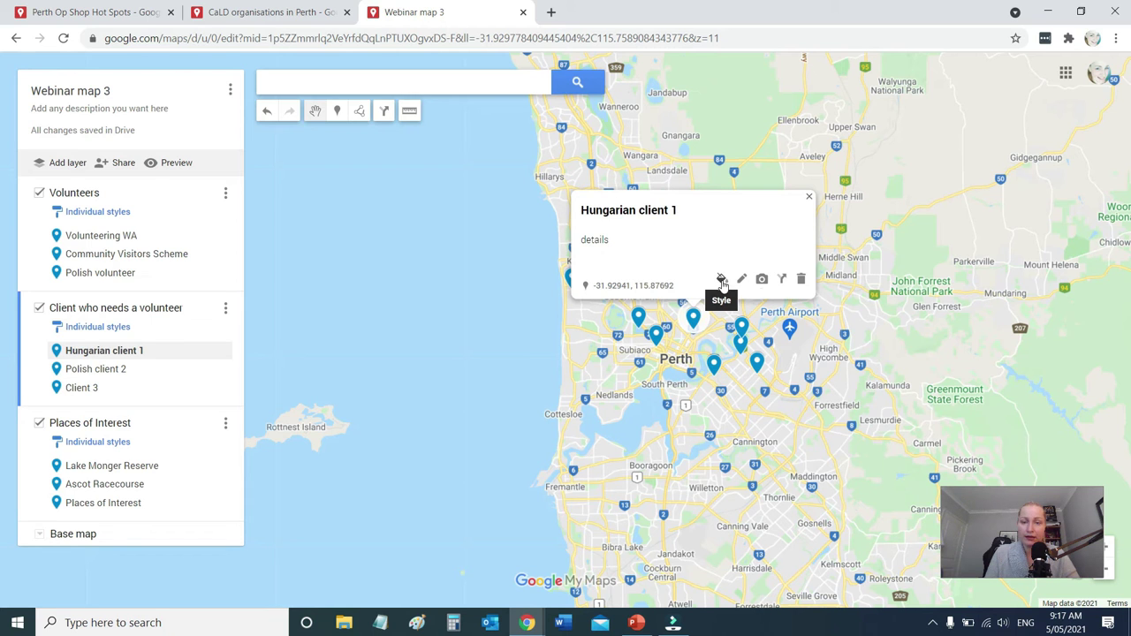
pyautogui.click(153, 232)
pyautogui.click(220, 234)
pyautogui.click(119, 257)
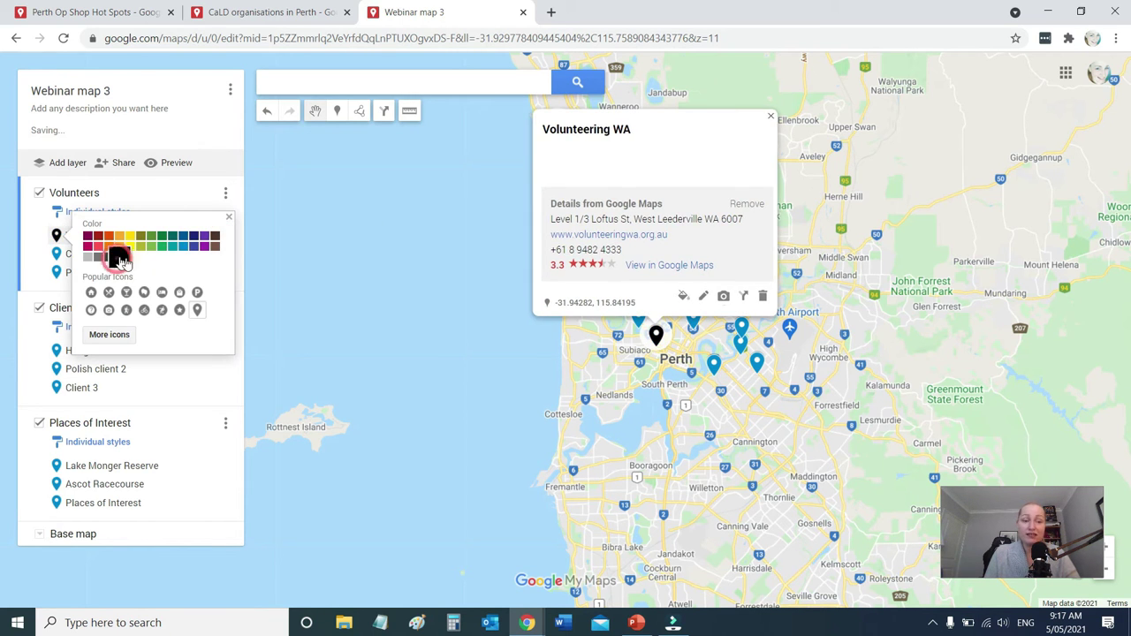
pyautogui.click(179, 311)
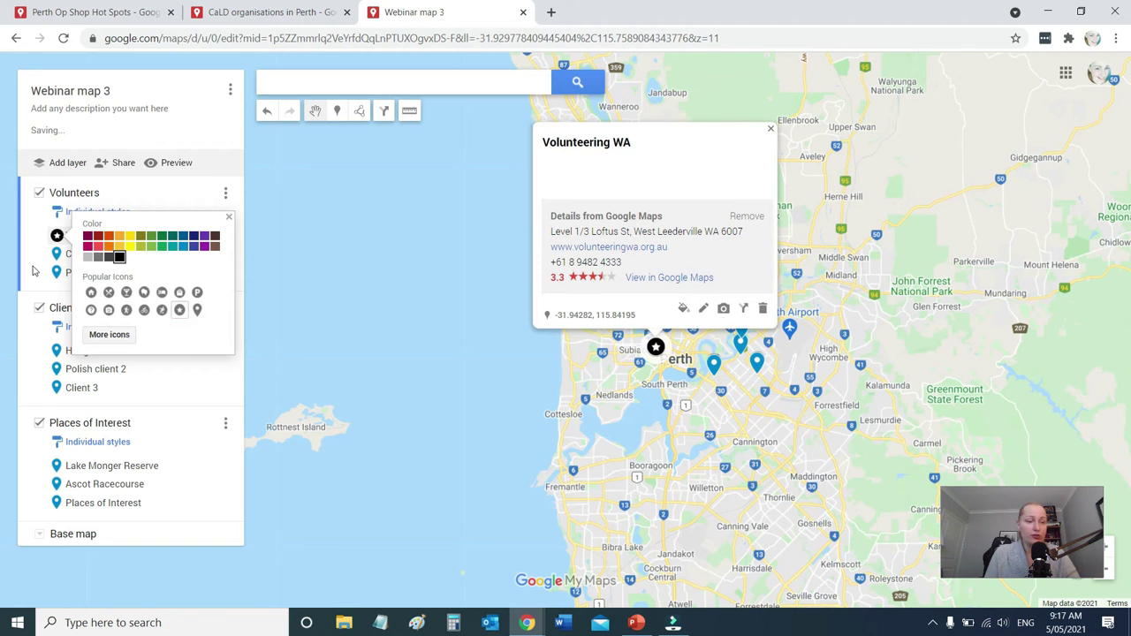
pyautogui.click(35, 269)
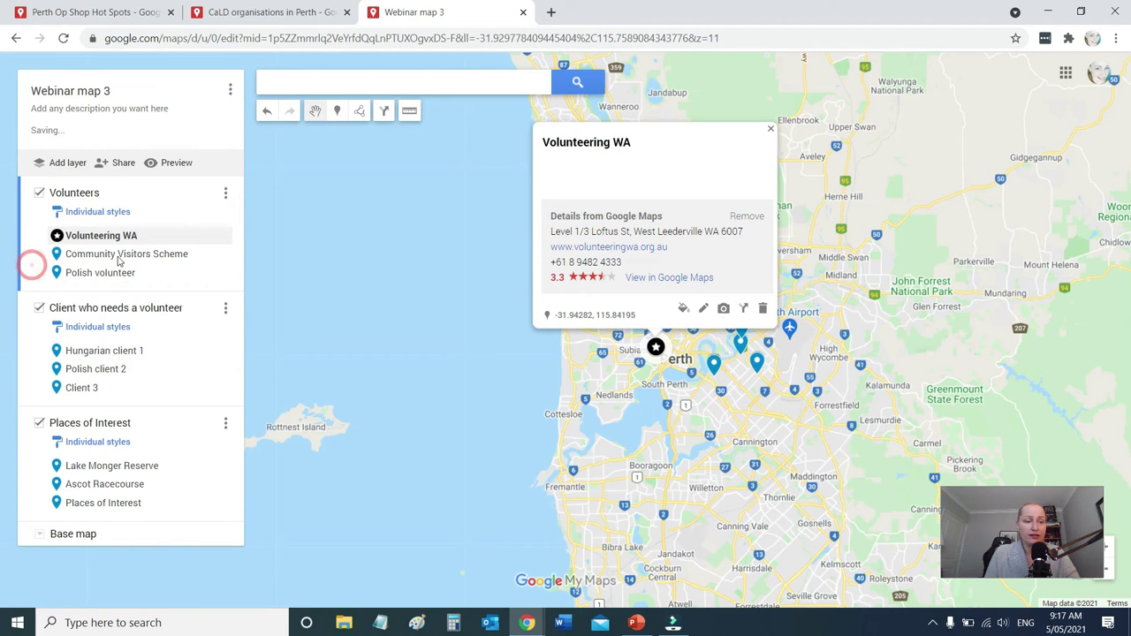
# Style the Community Visitors Scheme marker black with the star icon, and browse the full icon library without choosing another icon
pyautogui.click(180, 254)
pyautogui.click(767, 303)
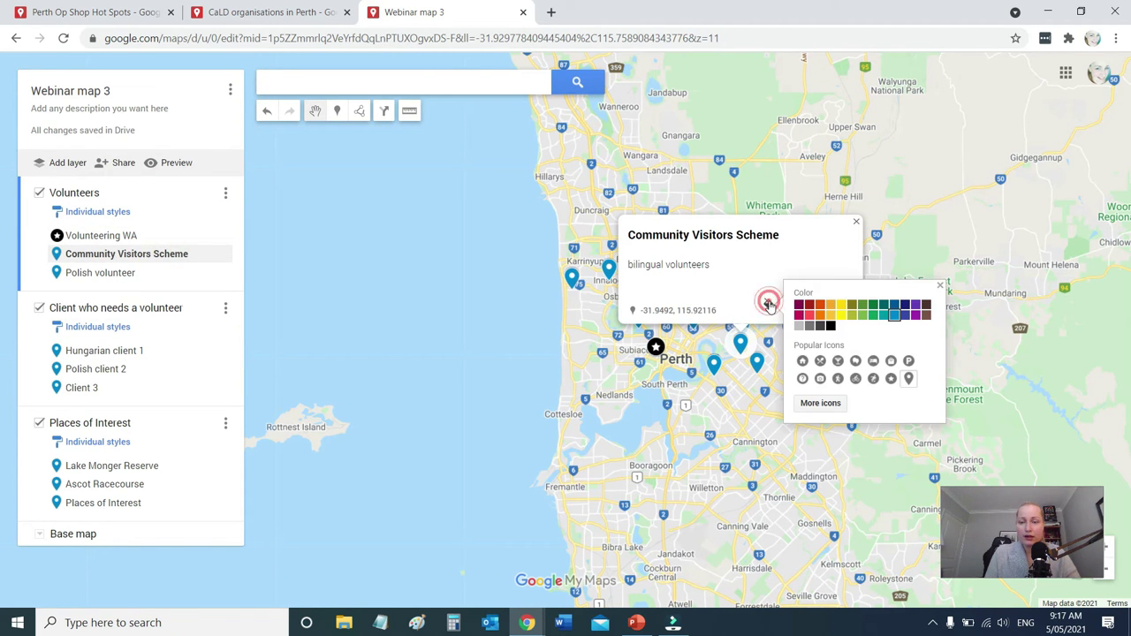
pyautogui.click(831, 327)
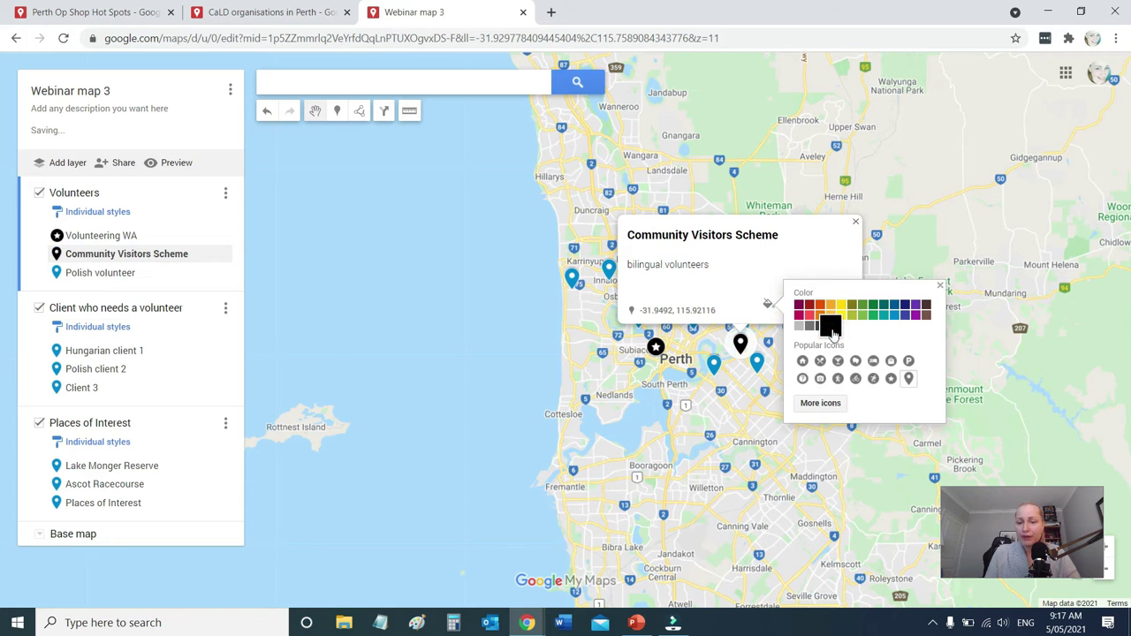
pyautogui.click(890, 379)
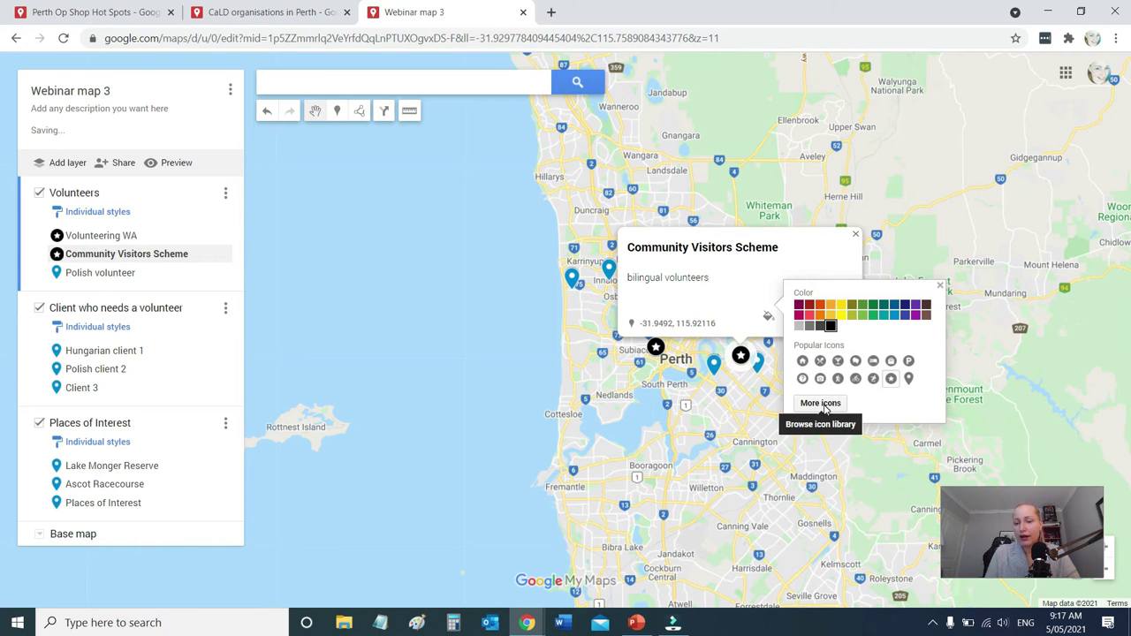
pyautogui.click(821, 404)
pyautogui.scroll(-10, 601, 420)
pyautogui.scroll(10, 595, 416)
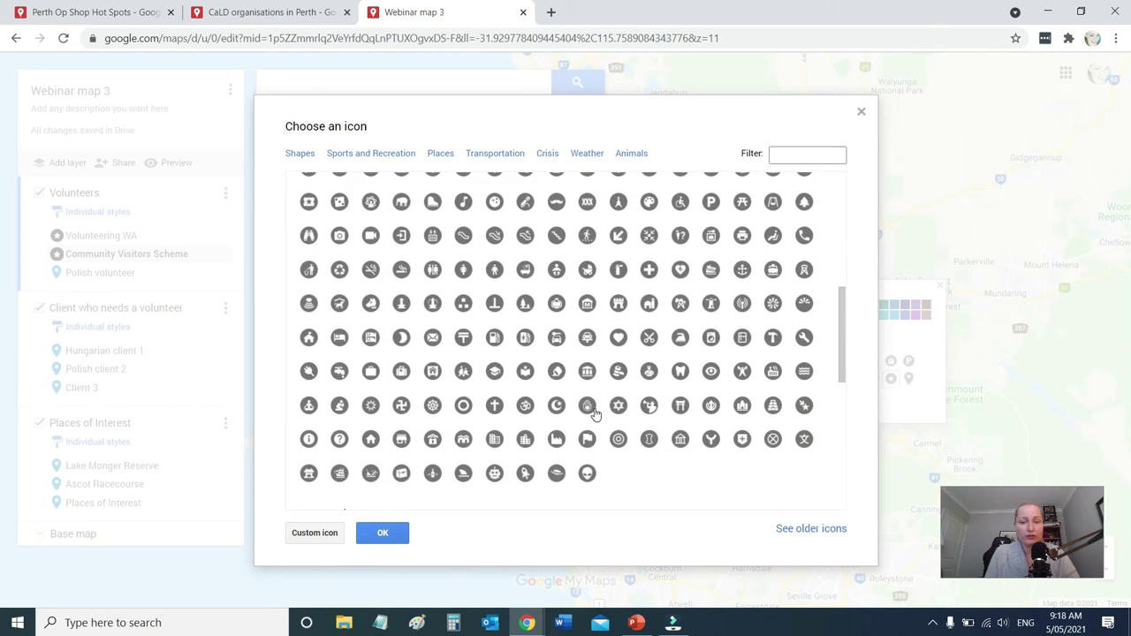
pyautogui.click(863, 115)
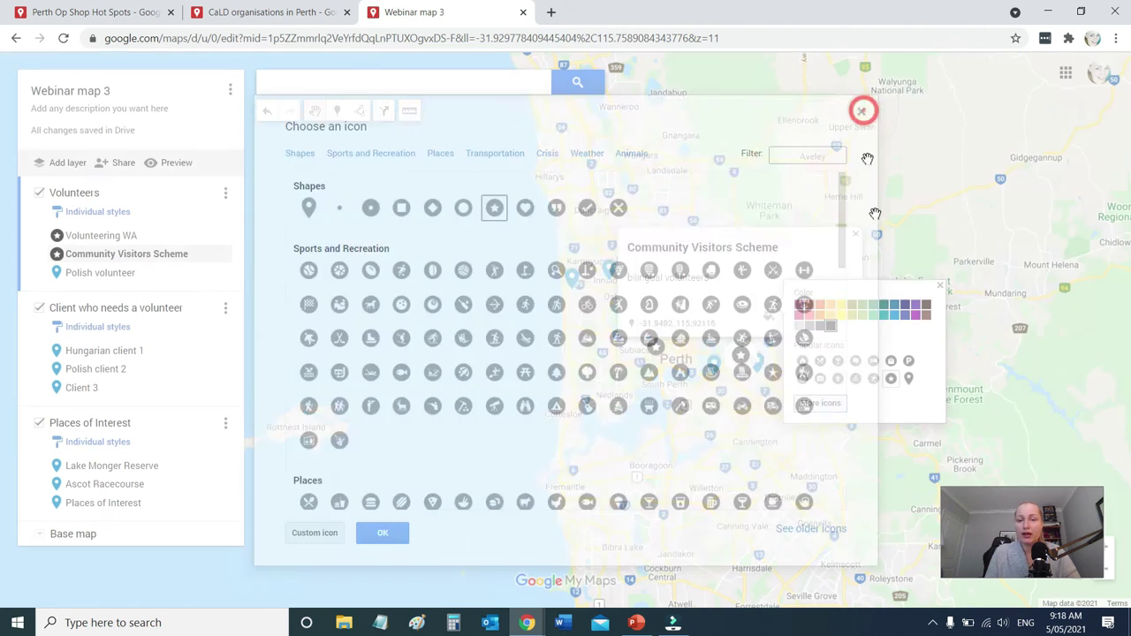
# Recolour the Polish volunteer marker black, keeping its pin icon
pyautogui.click(187, 274)
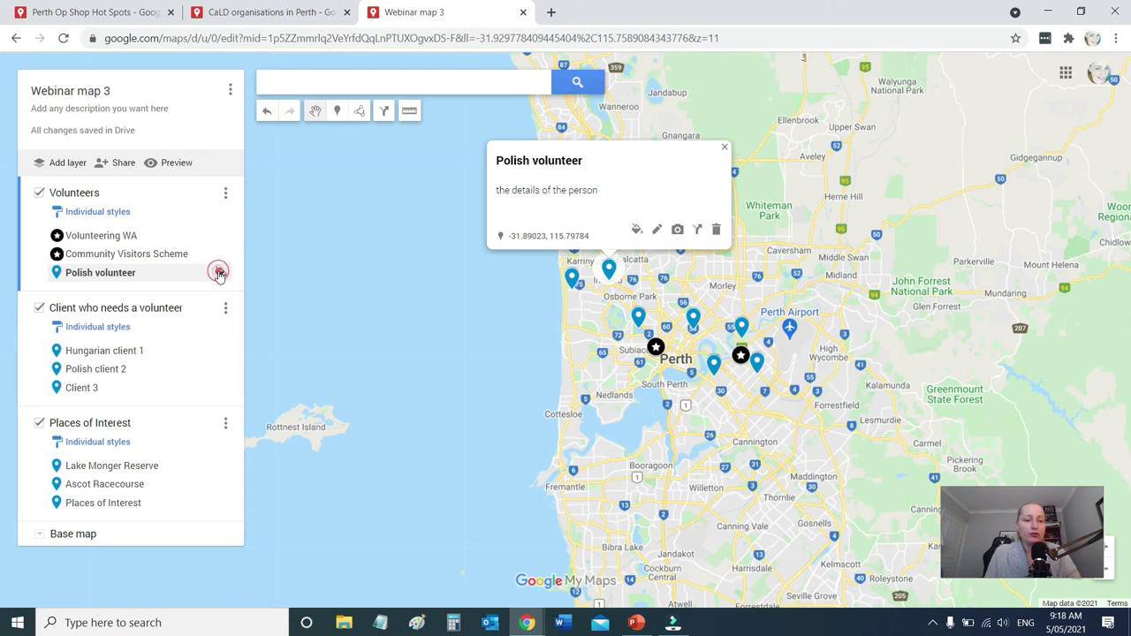
pyautogui.click(217, 274)
pyautogui.click(118, 293)
pyautogui.click(35, 354)
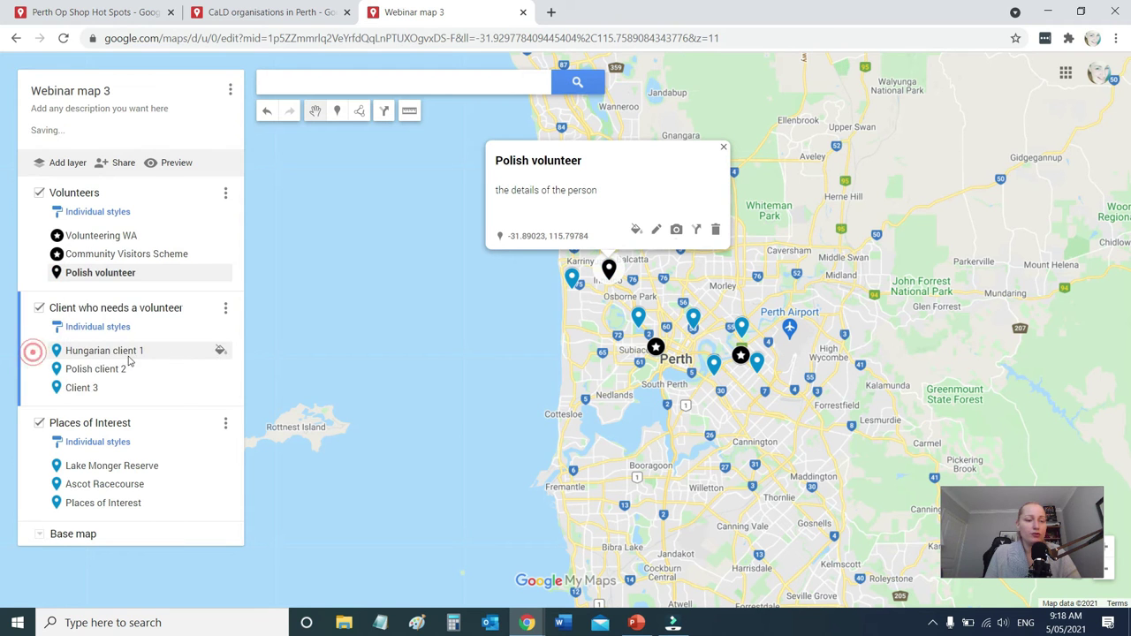
# Style the "Hungarian client 1" marker with purple colour and the house icon
pyautogui.click(218, 351)
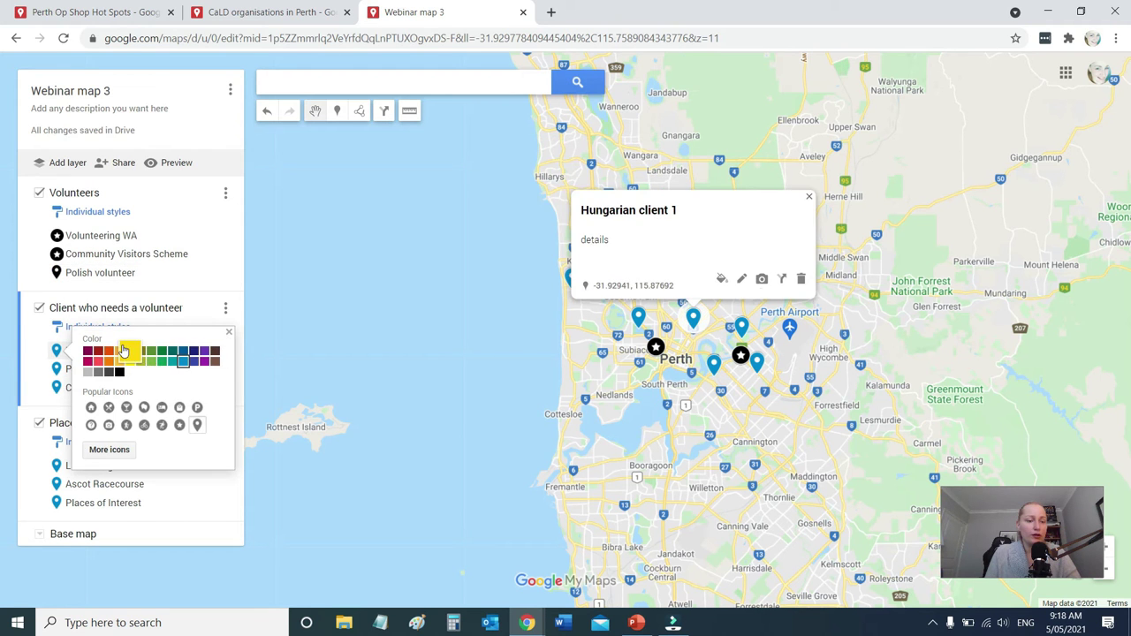
pyautogui.click(202, 362)
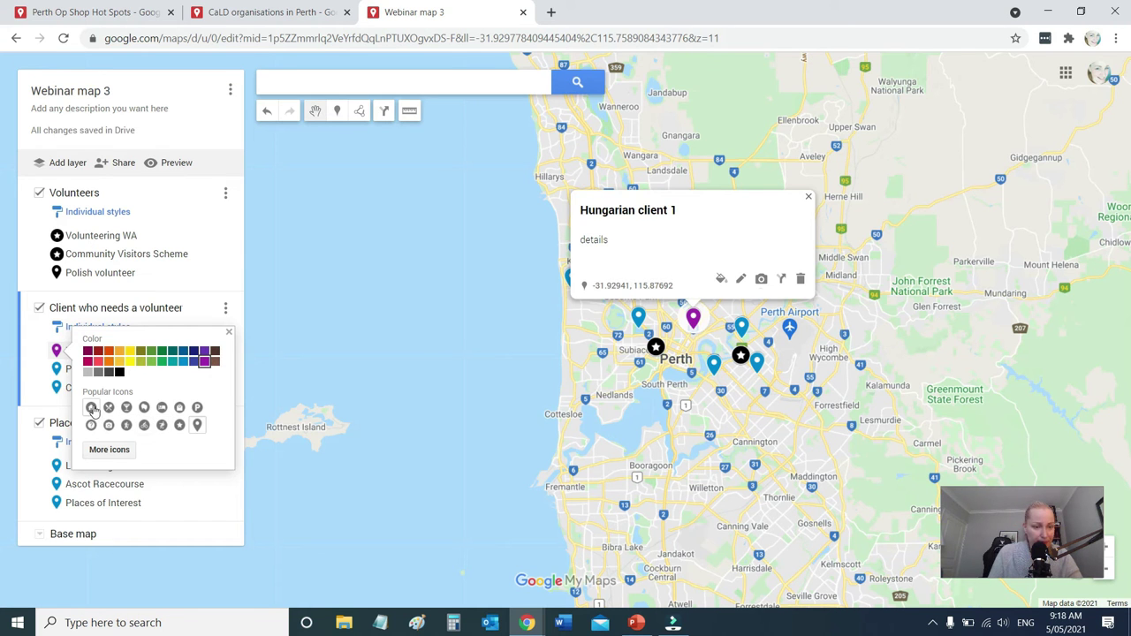
pyautogui.click(91, 408)
# Give the "Polish client 2" marker the same purple colour and house icon
pyautogui.click(78, 375)
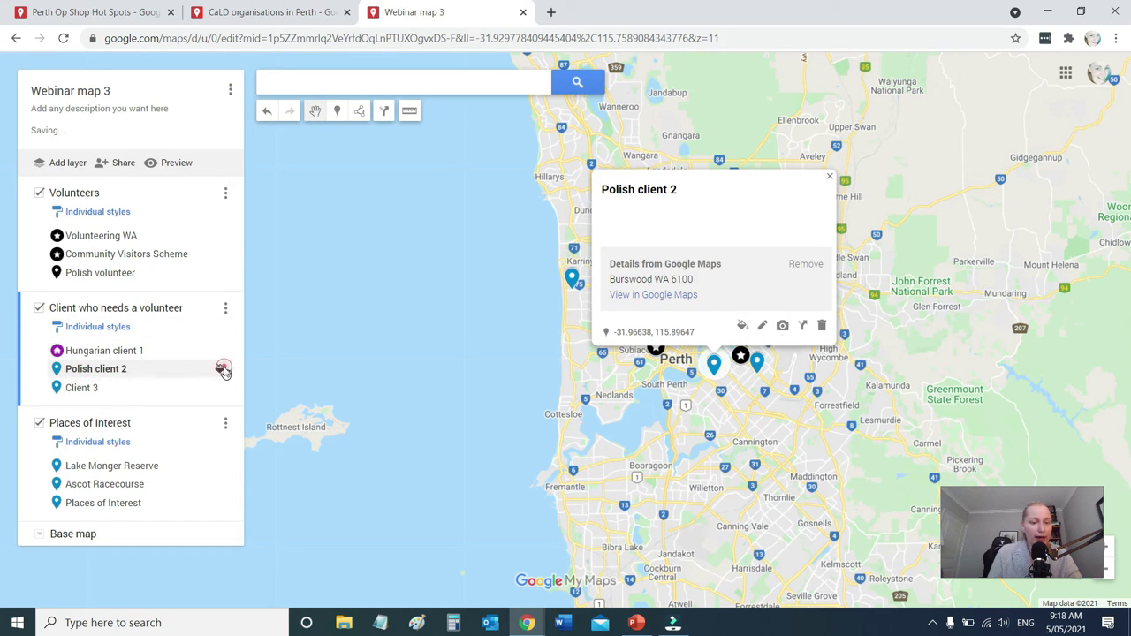
pyautogui.click(221, 369)
pyautogui.click(206, 380)
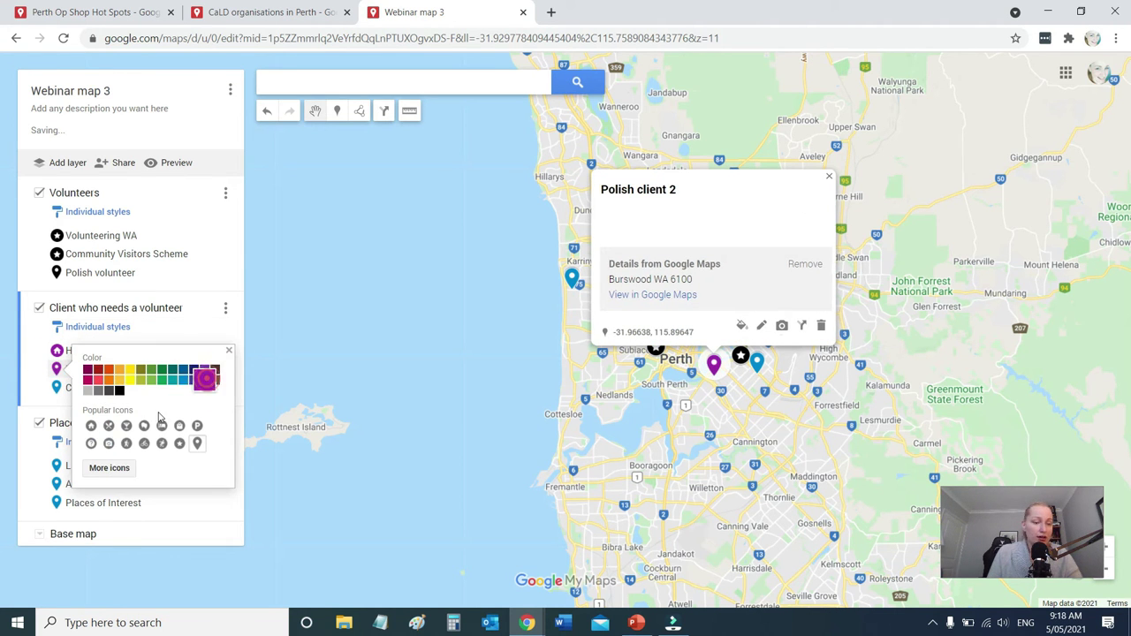
pyautogui.click(91, 425)
pyautogui.click(30, 378)
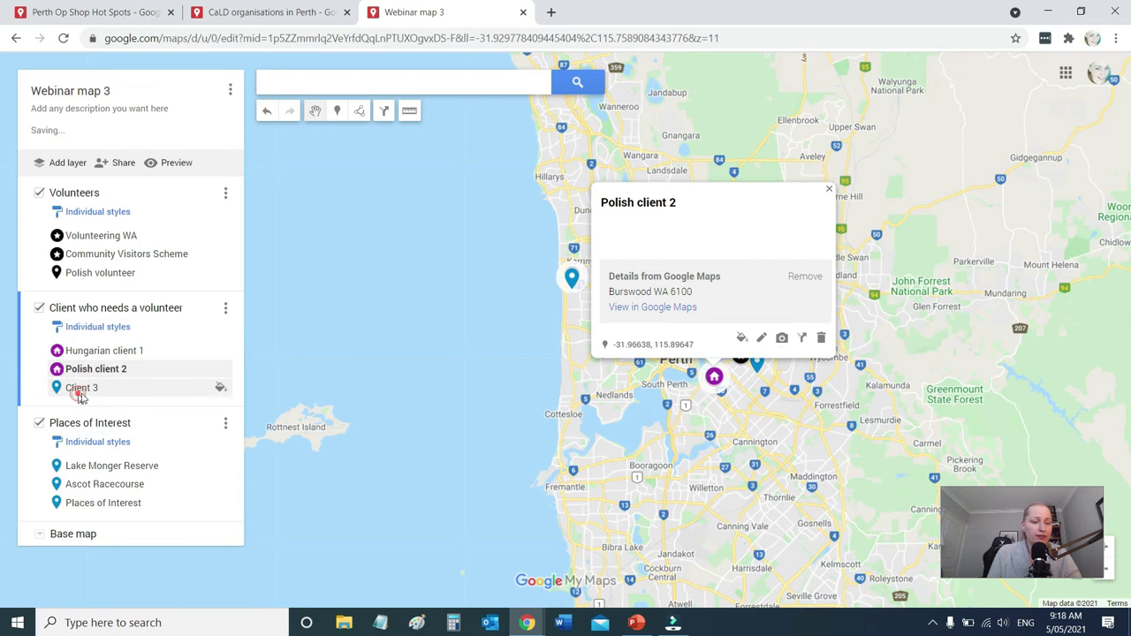
# Style the Client 3 marker with purple colour and the house icon
pyautogui.click(78, 389)
pyautogui.click(220, 387)
pyautogui.click(203, 398)
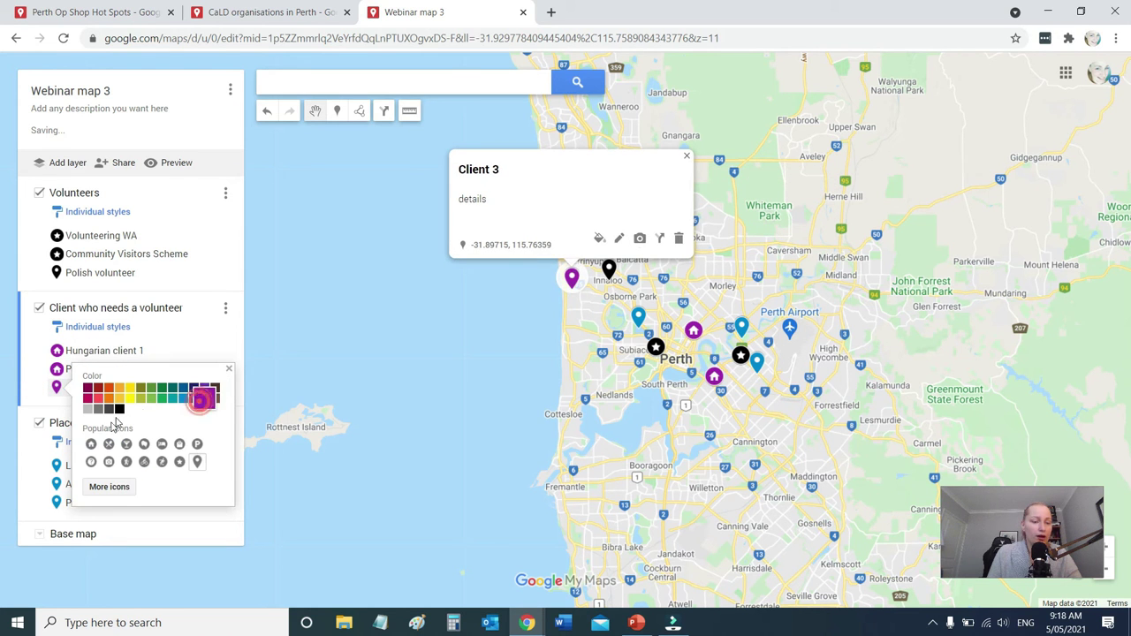
pyautogui.click(91, 443)
pyautogui.click(28, 455)
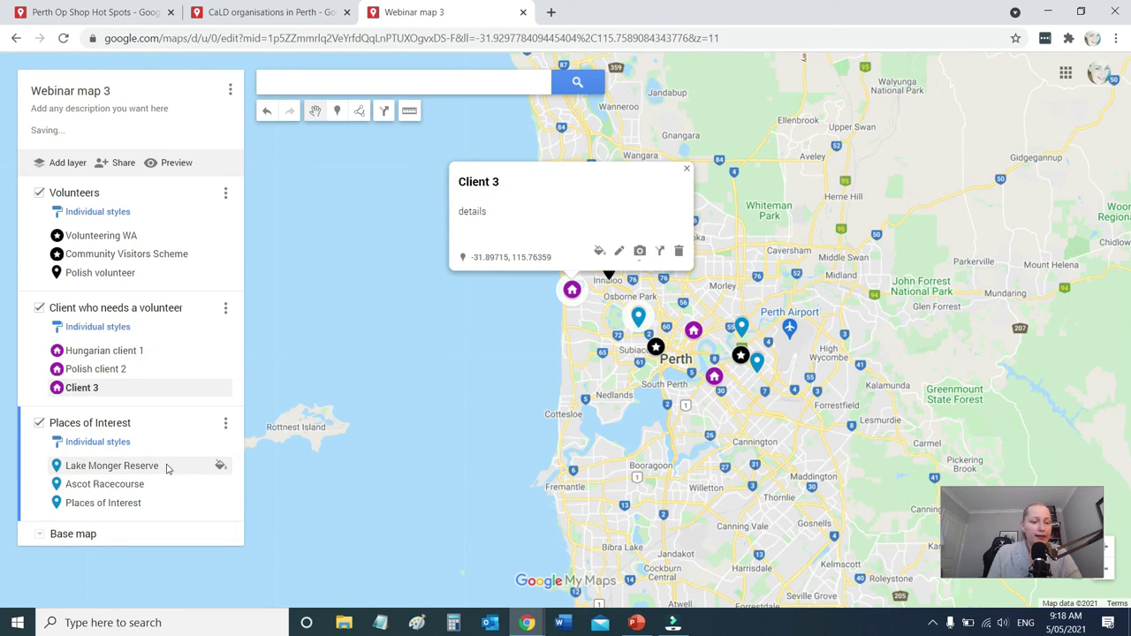
# Style the Lake Monger Reserve marker with orange colour and the flag-like popular icon
pyautogui.click(218, 467)
pyautogui.click(119, 465)
pyautogui.click(144, 522)
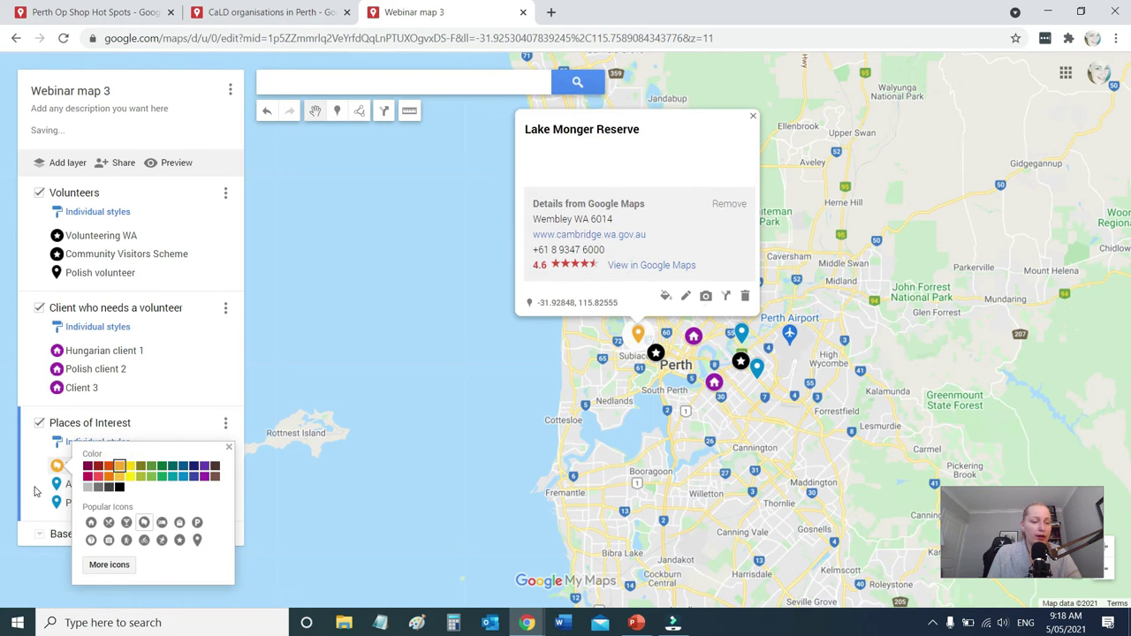
# Give the Ascot Racecourse marker the same orange colour and flag-like icon as Lake Monger Reserve
pyautogui.click(215, 486)
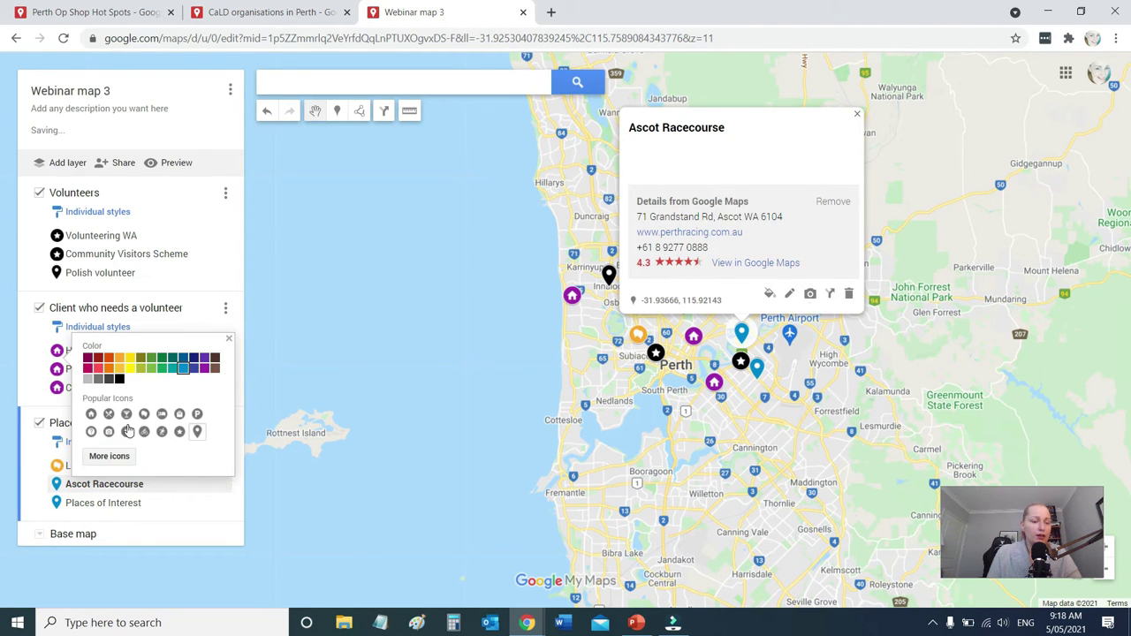
pyautogui.click(144, 415)
pyautogui.click(120, 357)
# Style the "Places of Interest" marker with orange colour and the flag-like icon, and close its info window
pyautogui.click(78, 504)
pyautogui.click(220, 502)
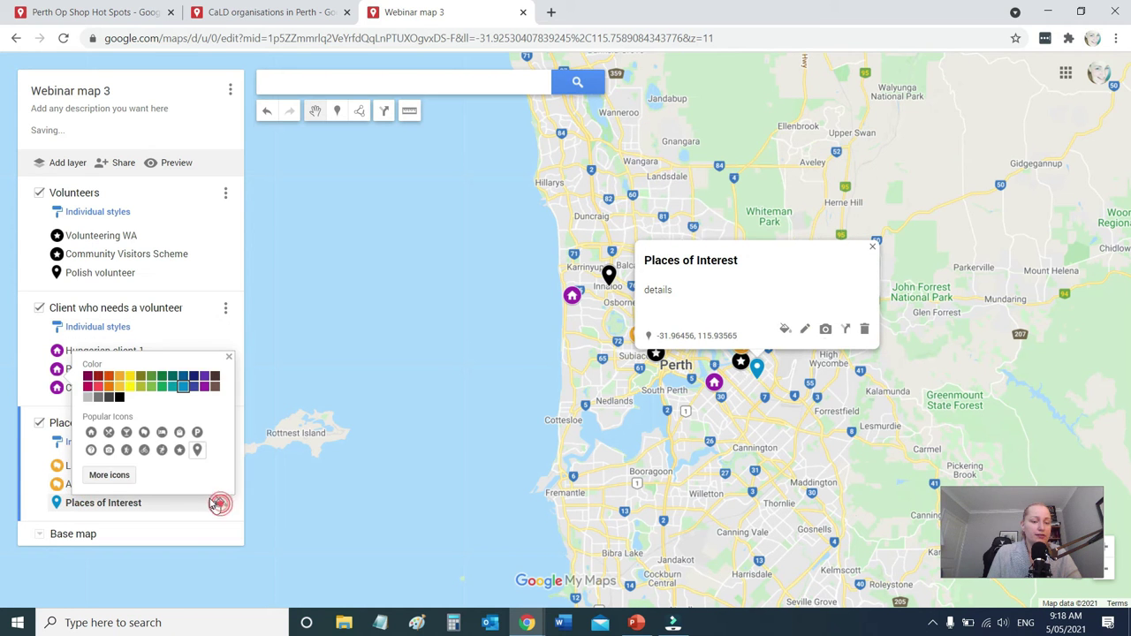
pyautogui.click(119, 377)
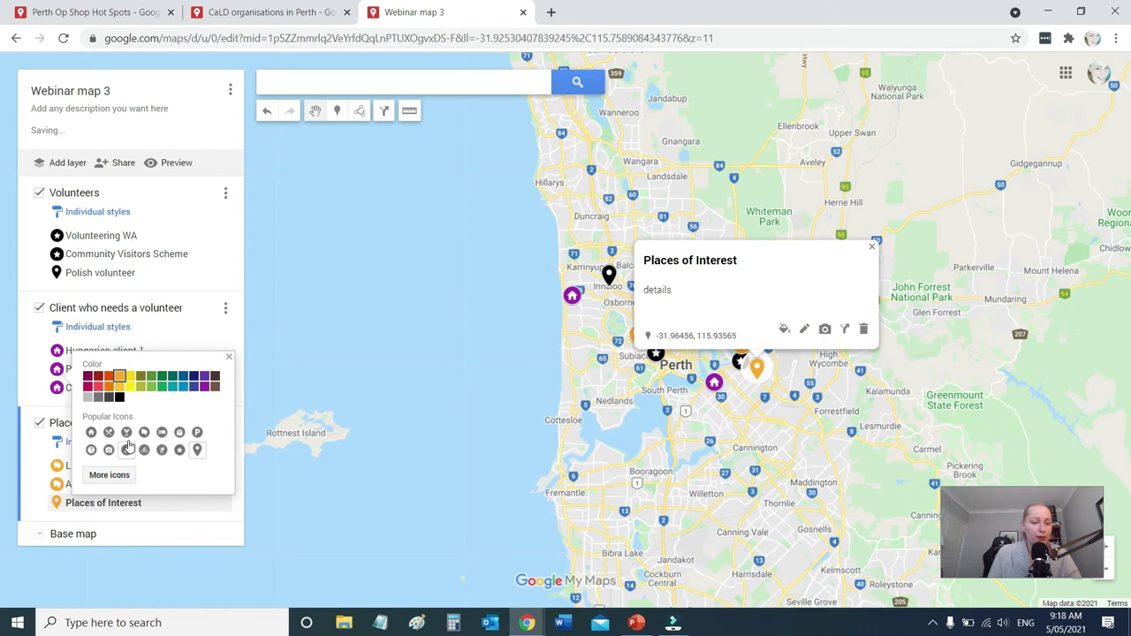
pyautogui.click(144, 432)
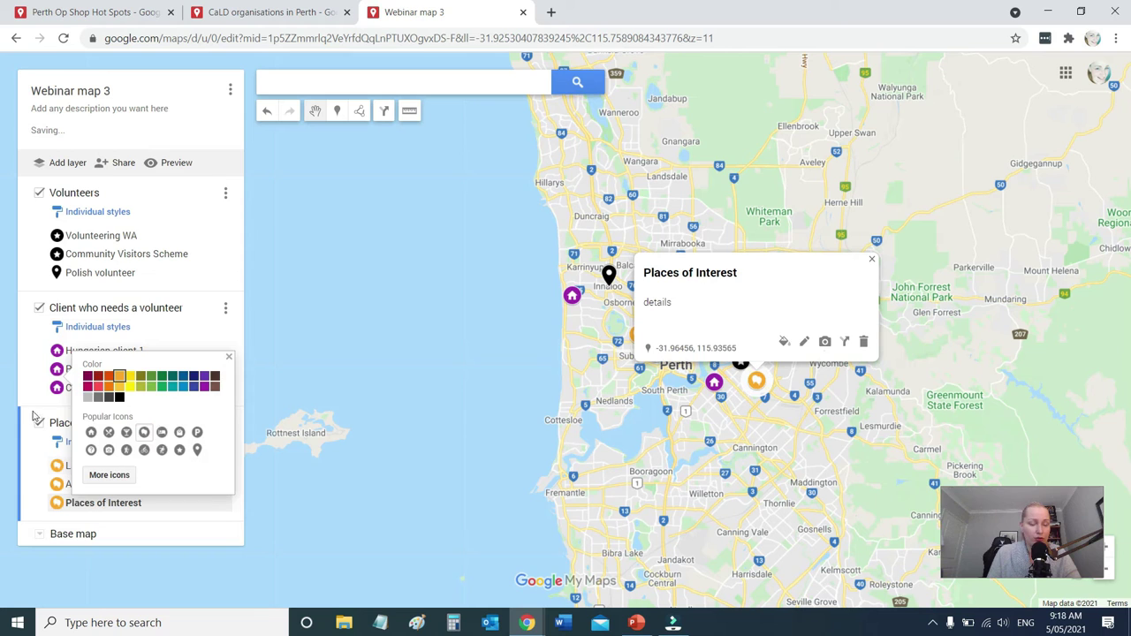
pyautogui.click(32, 383)
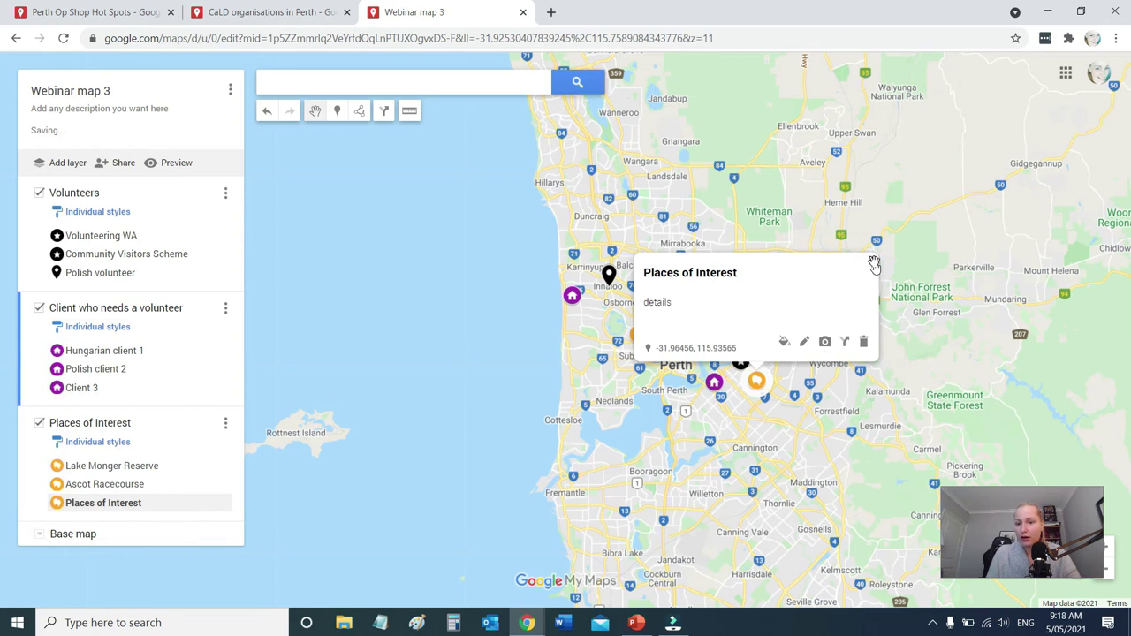
pyautogui.click(873, 266)
# Examine the styled markers across Perth by hiding all three layers and showing them again
pyautogui.scroll(1, 758, 327)
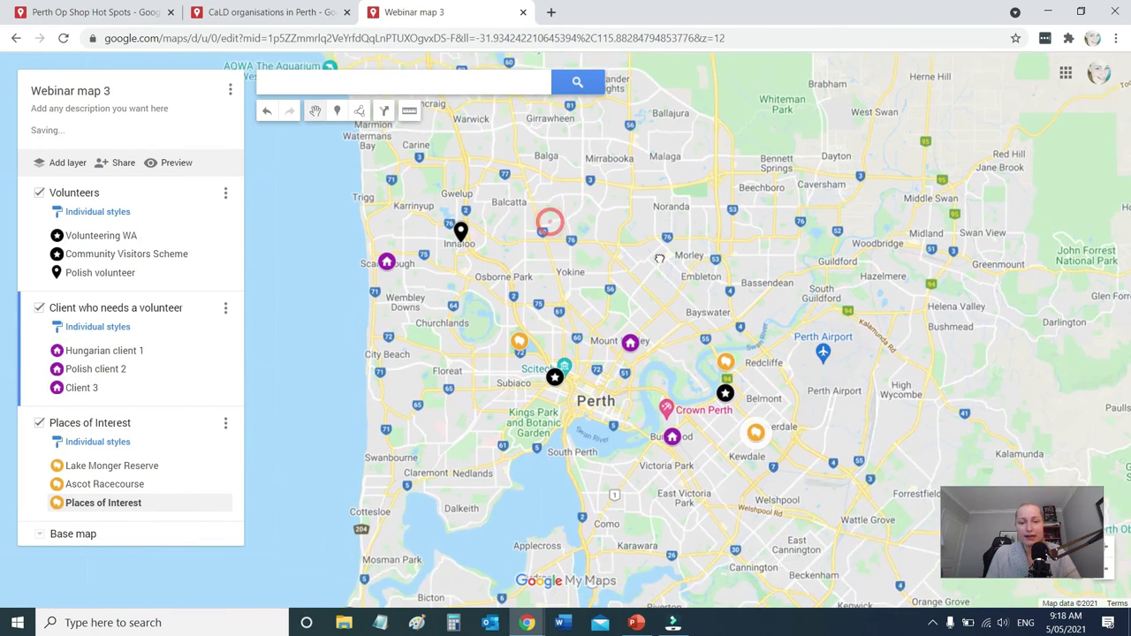
pyautogui.scroll(-1, 663, 266)
pyautogui.scroll(-1, 751, 447)
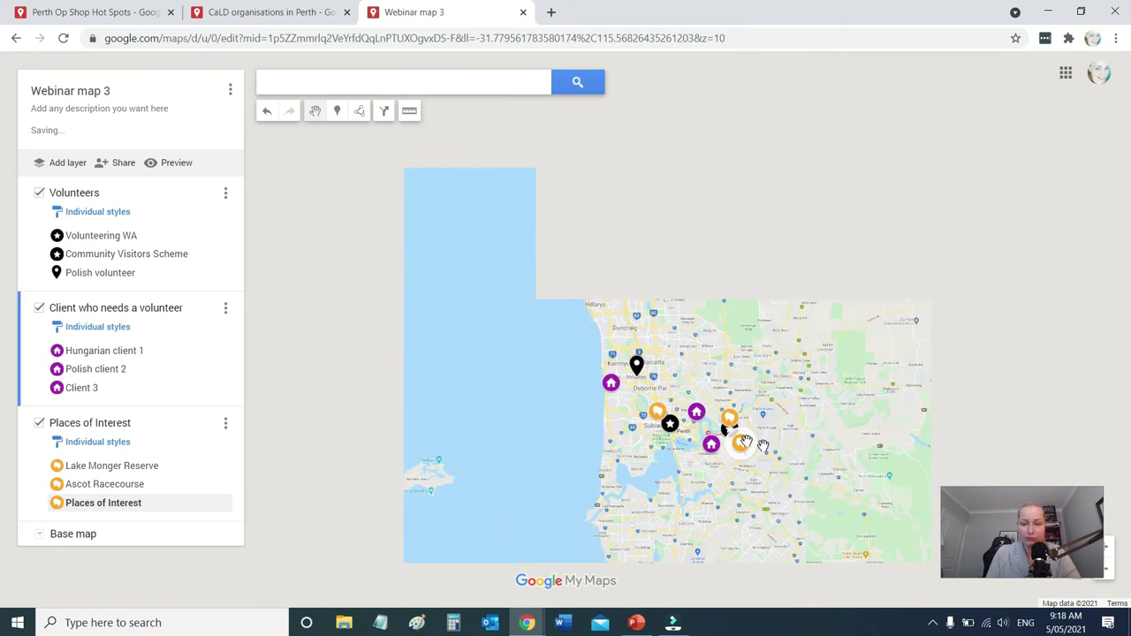
pyautogui.scroll(1, 824, 459)
pyautogui.scroll(1, 690, 406)
pyautogui.moveTo(619, 371); pyautogui.dragTo(778, 429)
pyautogui.click(39, 424)
pyautogui.click(38, 308)
pyautogui.click(39, 194)
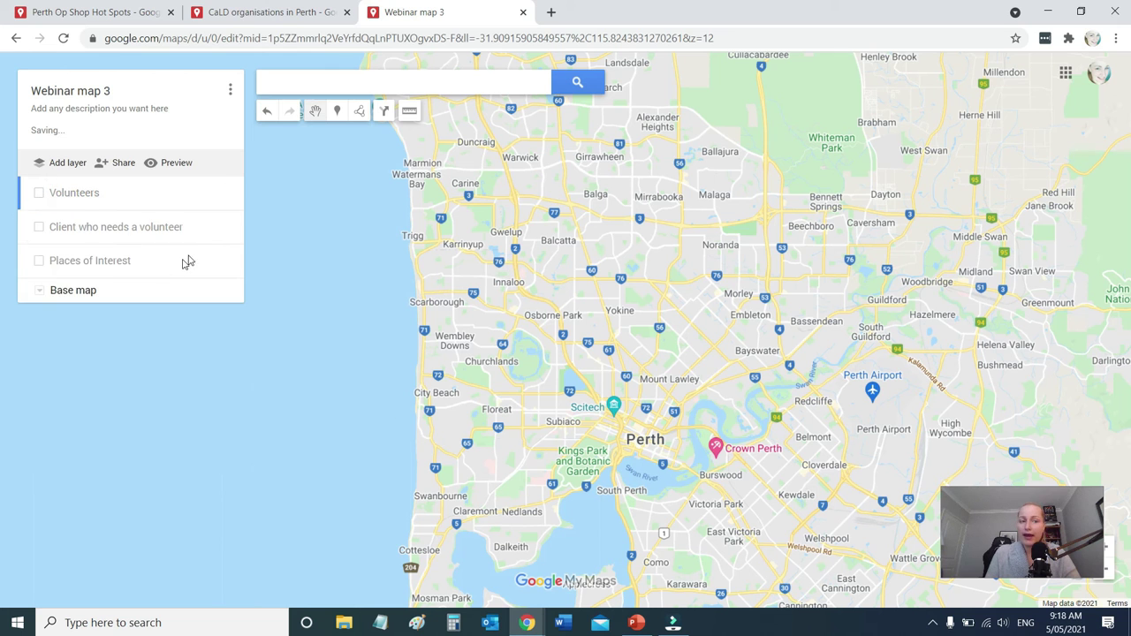
pyautogui.click(39, 193)
pyautogui.click(39, 308)
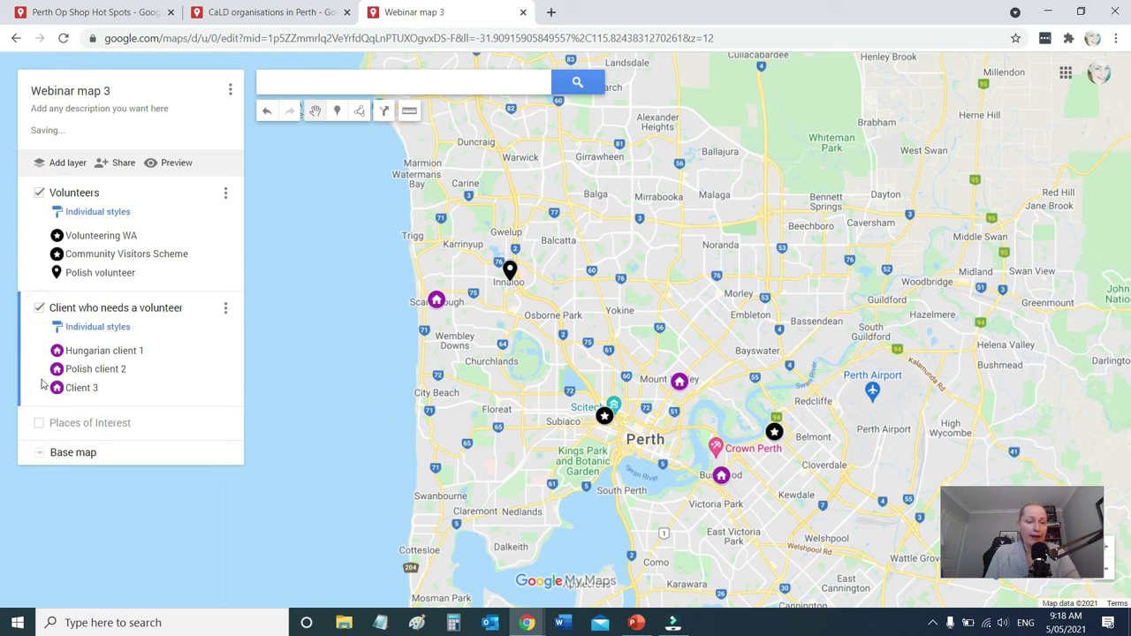
pyautogui.click(39, 424)
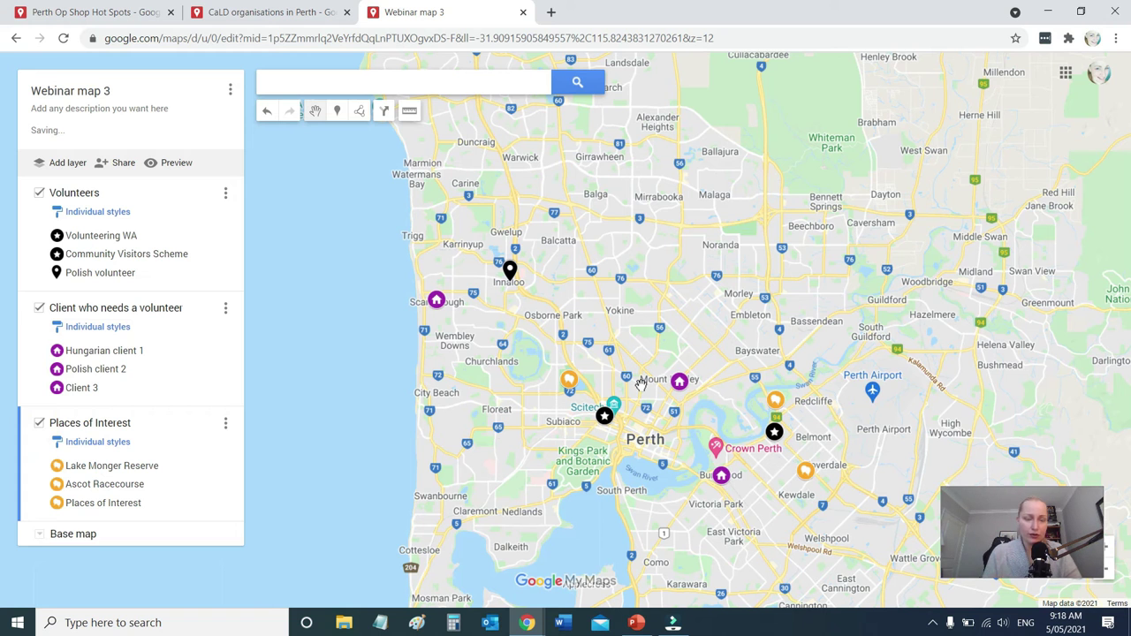
# Switch to the "CaLD organisations in Perth" map and briefly display the Place of Worship layer
pyautogui.click(316, 12)
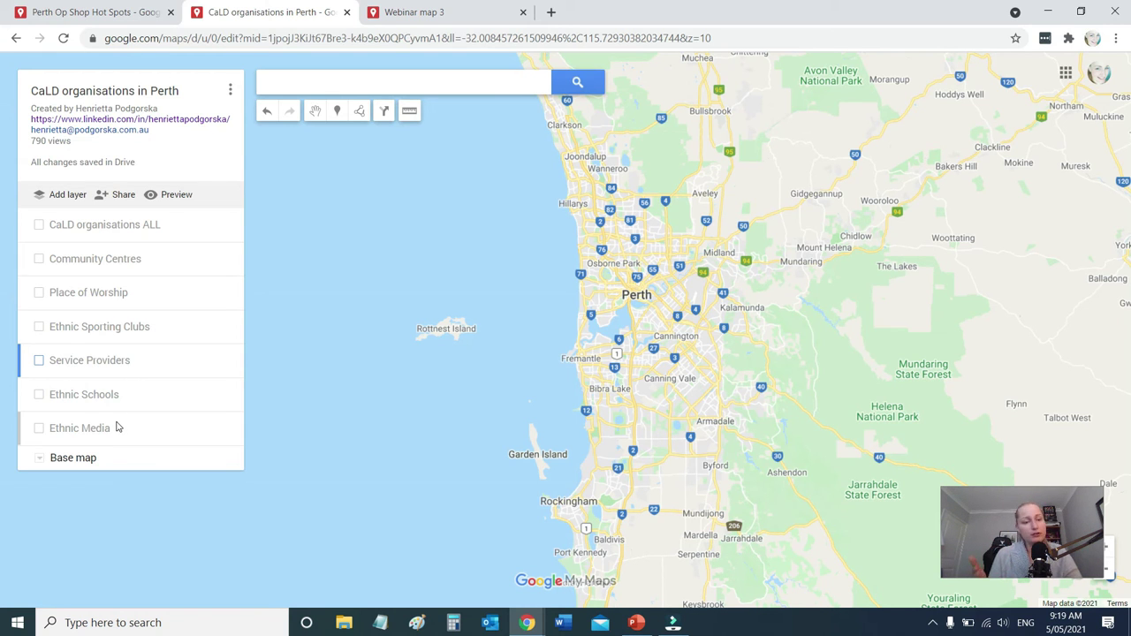
pyautogui.click(38, 293)
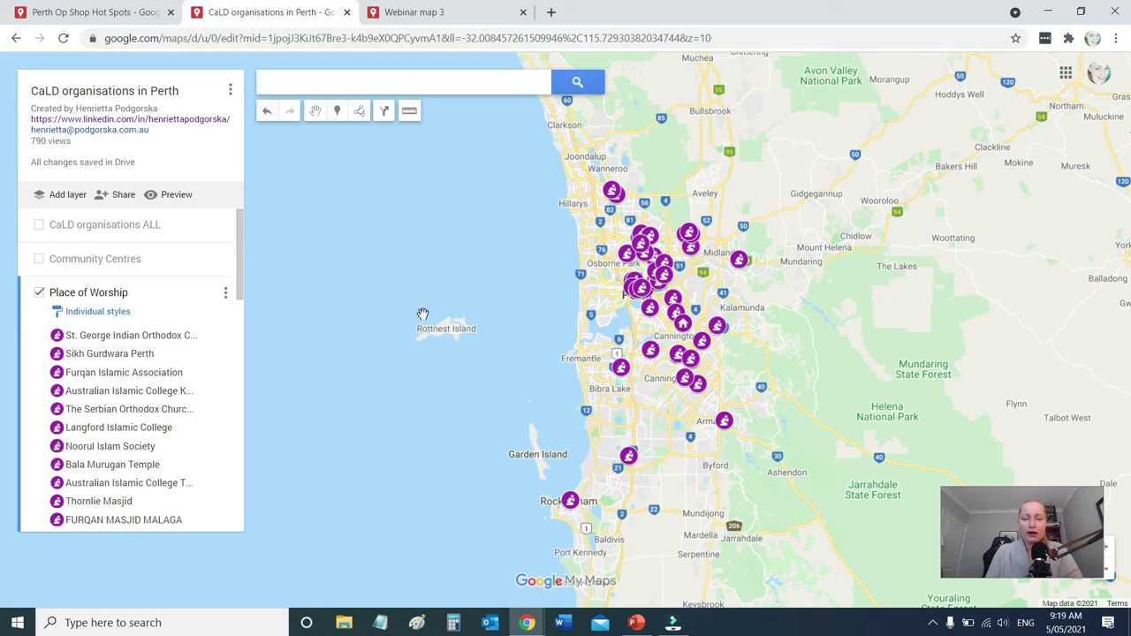
pyautogui.click(39, 294)
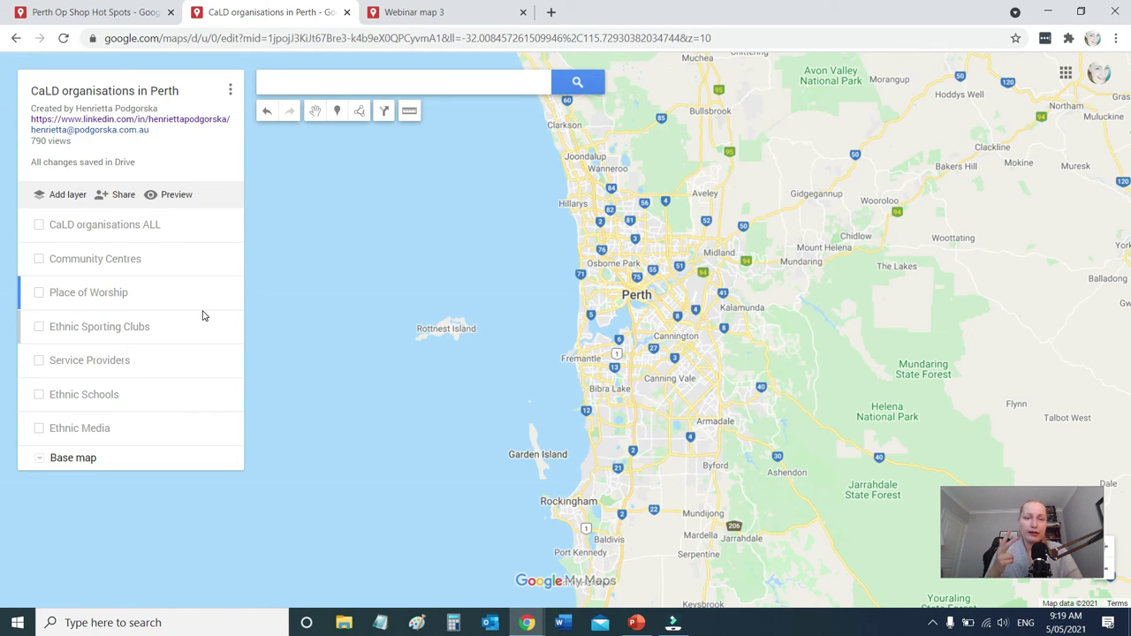
# Return to Webinar map 3 and run a Google image search for "volunteers" for the Client 3 marker
pyautogui.click(409, 18)
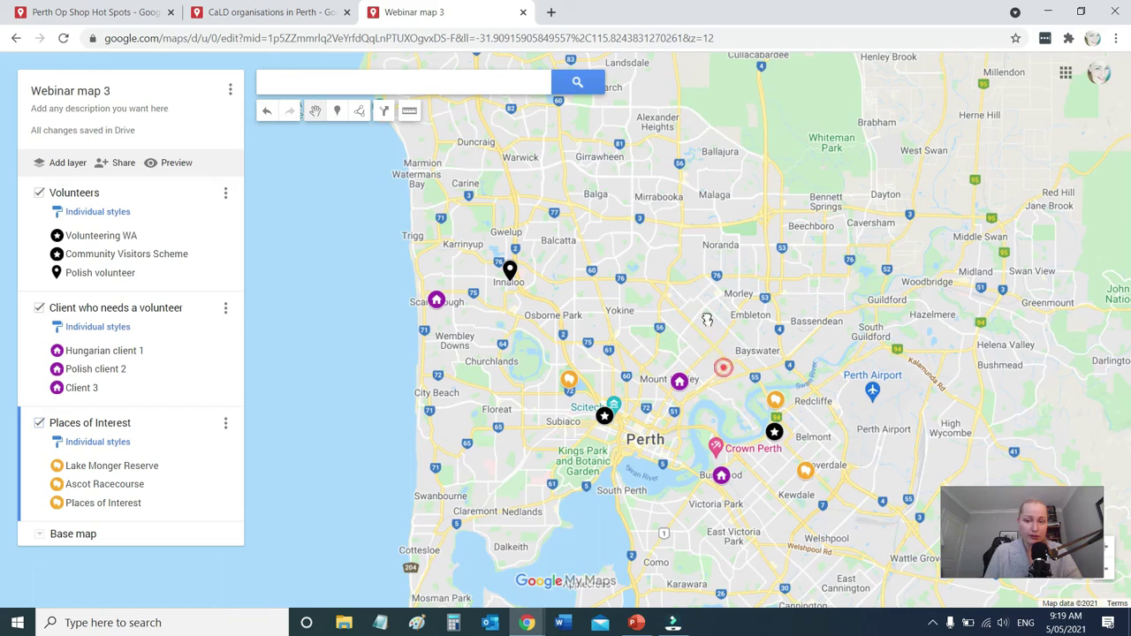
pyautogui.moveTo(723, 367); pyautogui.dragTo(670, 265)
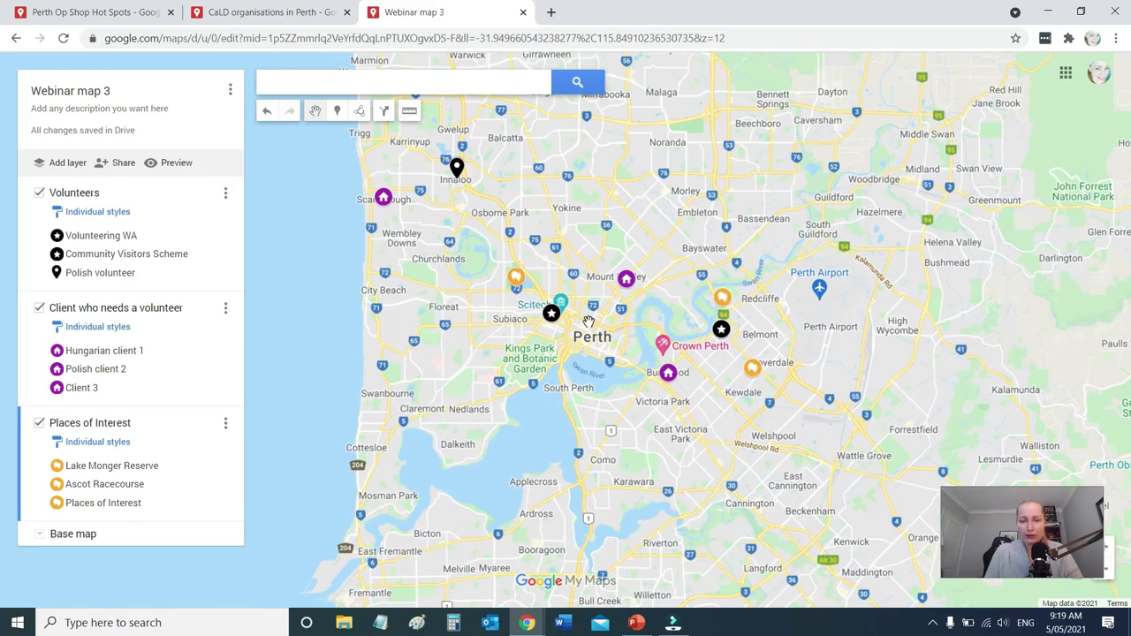
pyautogui.scroll(1, 588, 322)
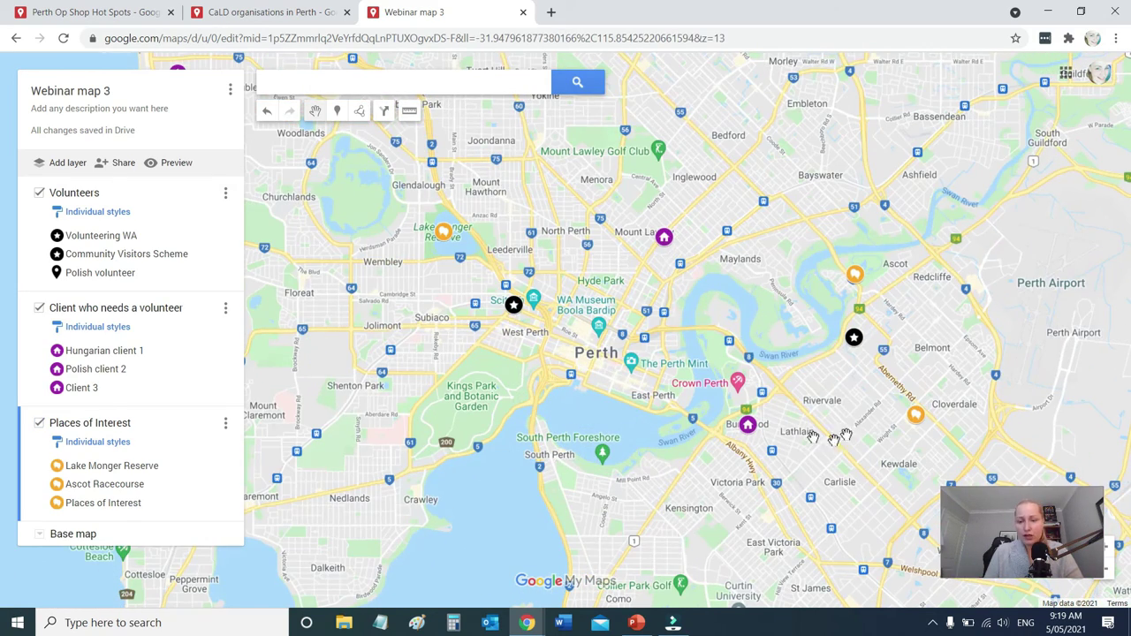
pyautogui.moveTo(558, 367); pyautogui.dragTo(724, 511)
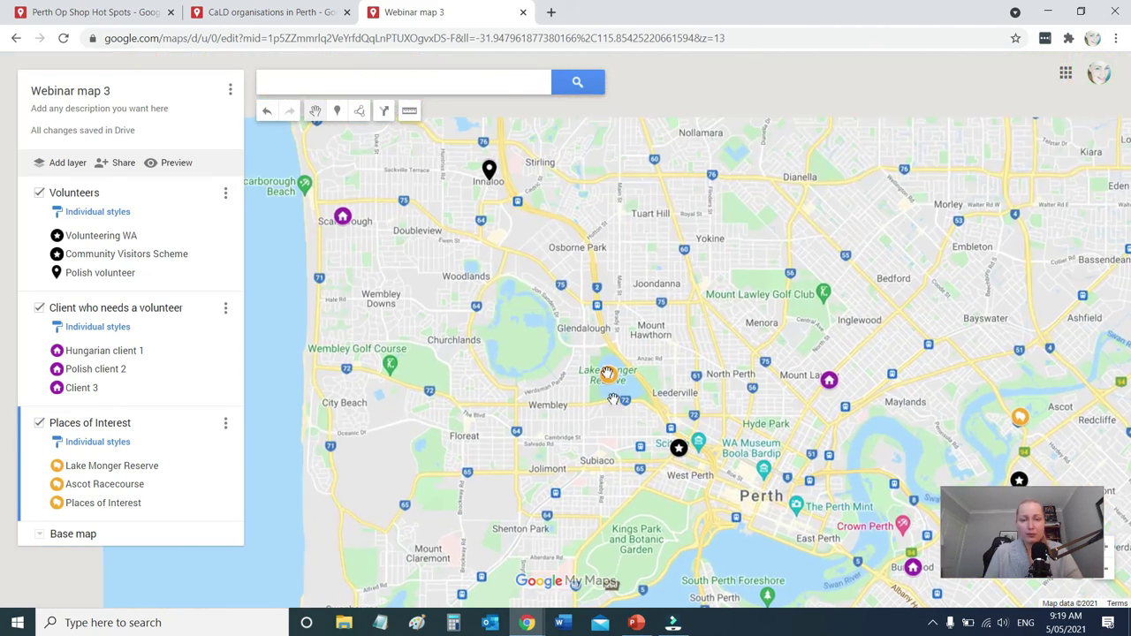
pyautogui.click(343, 216)
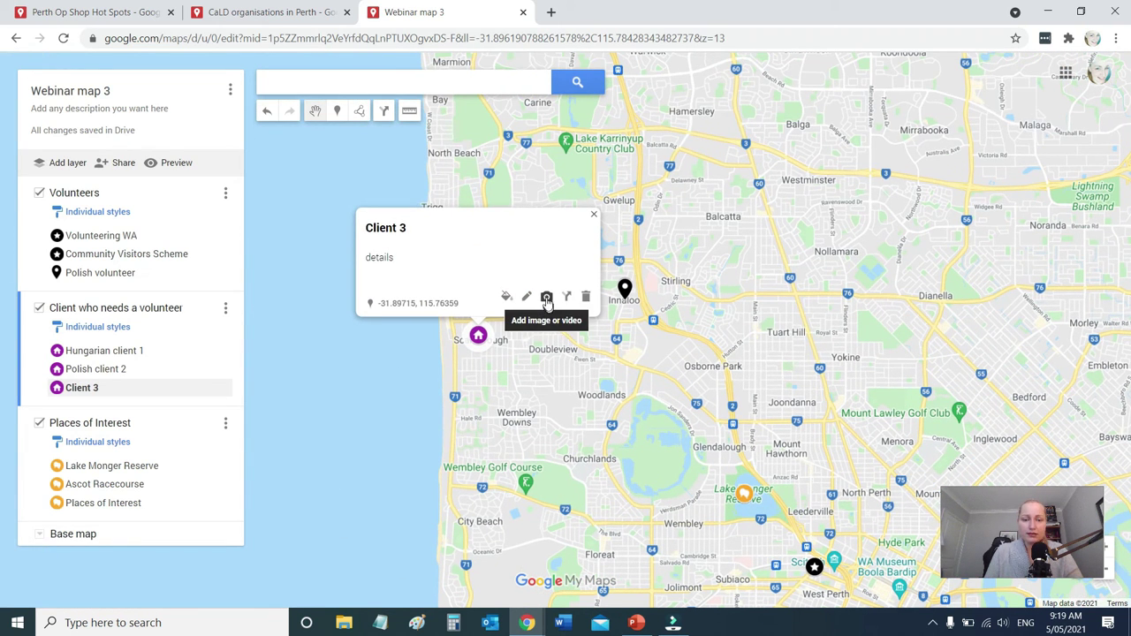
pyautogui.click(546, 297)
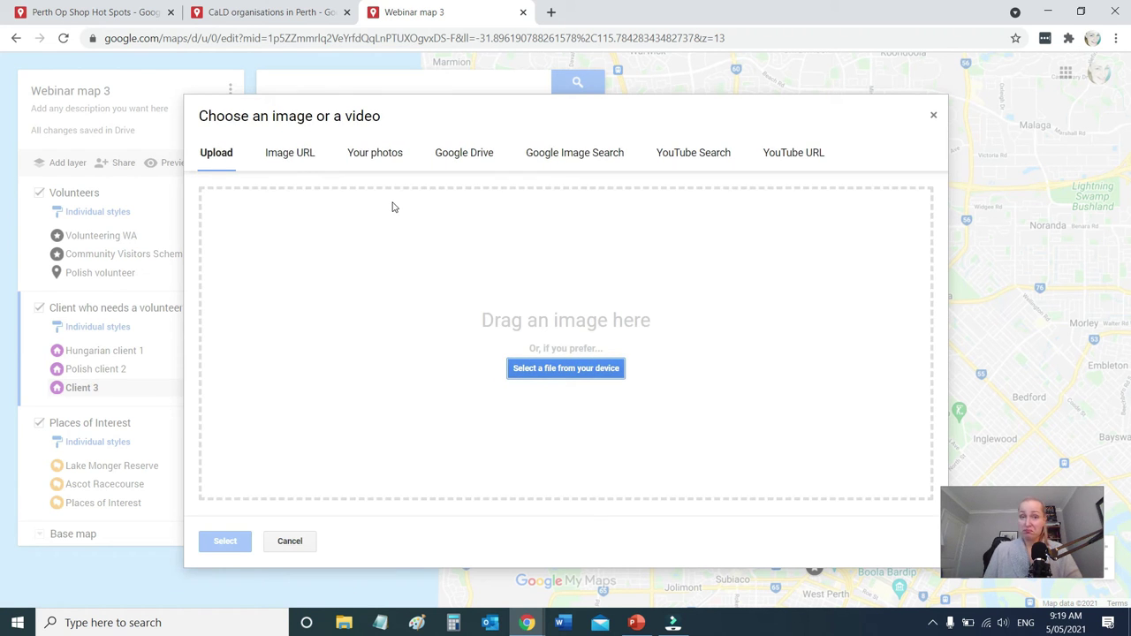
pyautogui.click(560, 156)
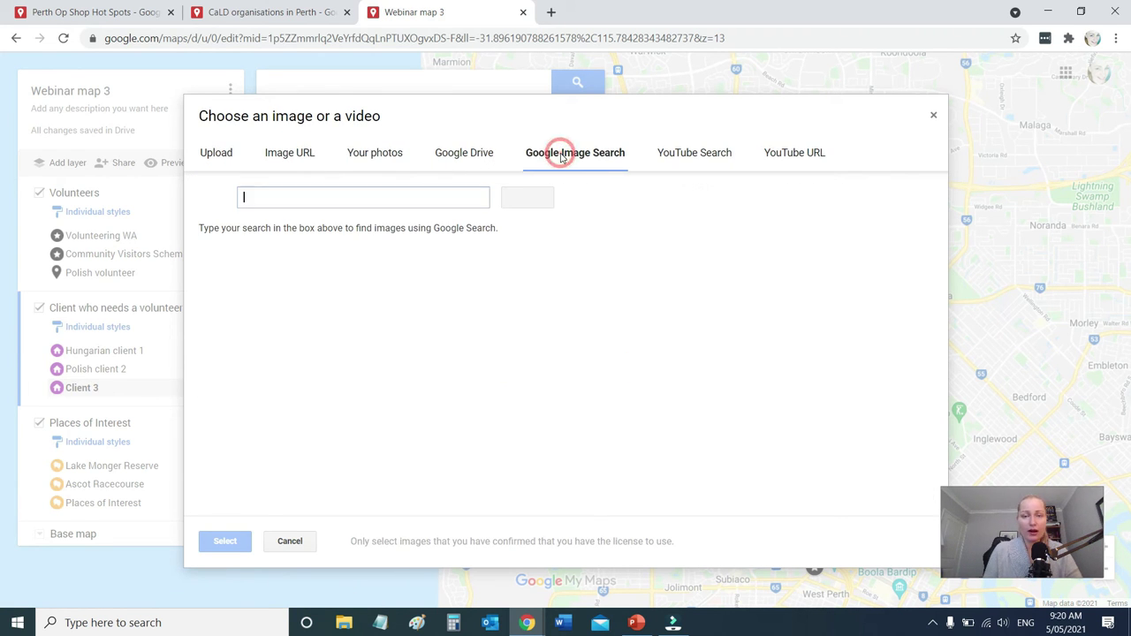
pyautogui.click(425, 199)
pyautogui.write('volunteers')
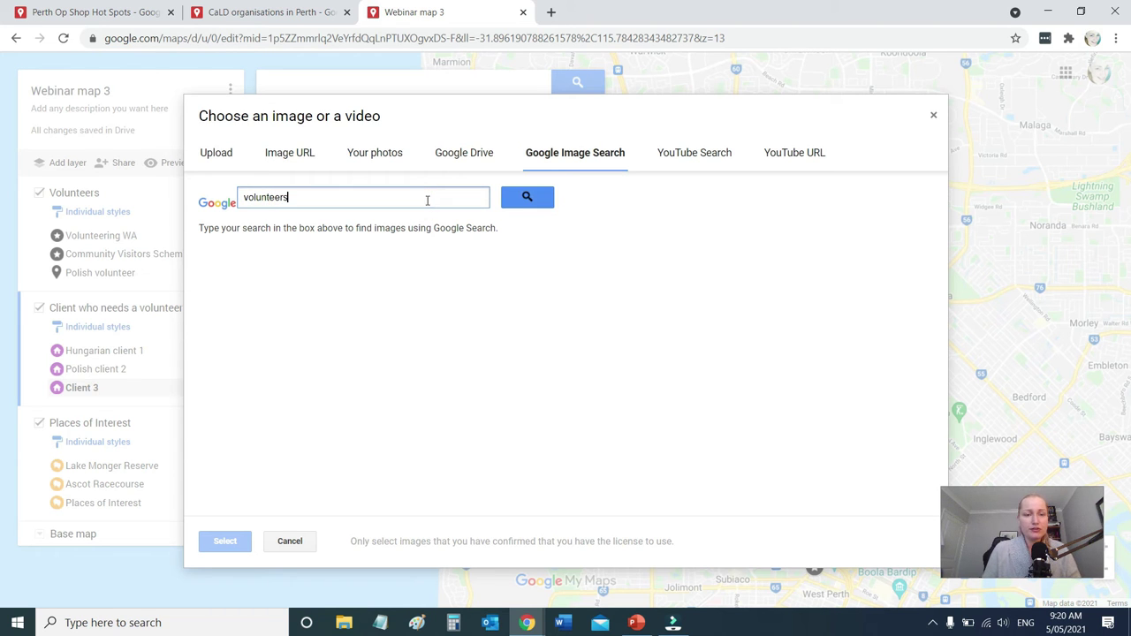
pyautogui.click(537, 199)
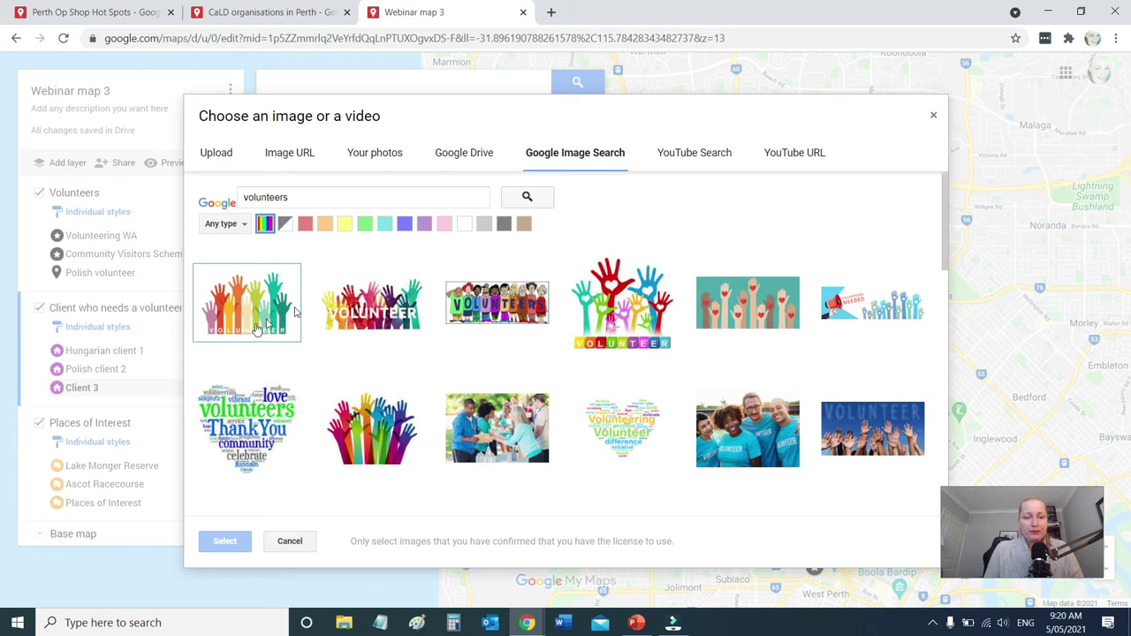
# Add the photo of four people in blue volunteer shirts to Client 3, save it and close the info window
pyautogui.click(760, 432)
pyautogui.click(224, 541)
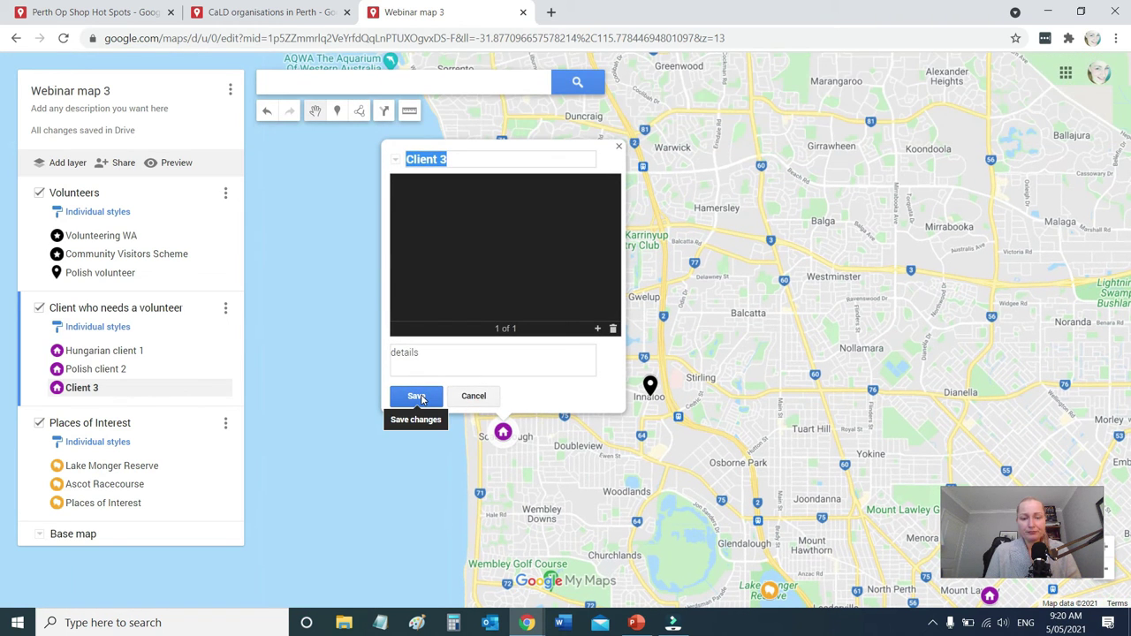
pyautogui.click(417, 397)
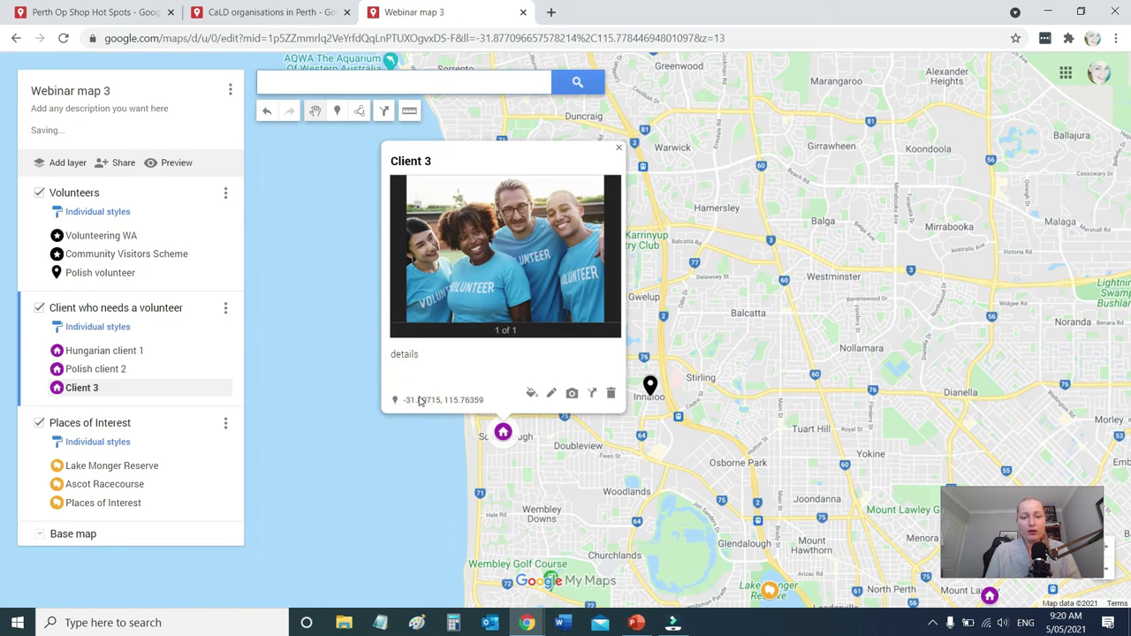
pyautogui.click(618, 148)
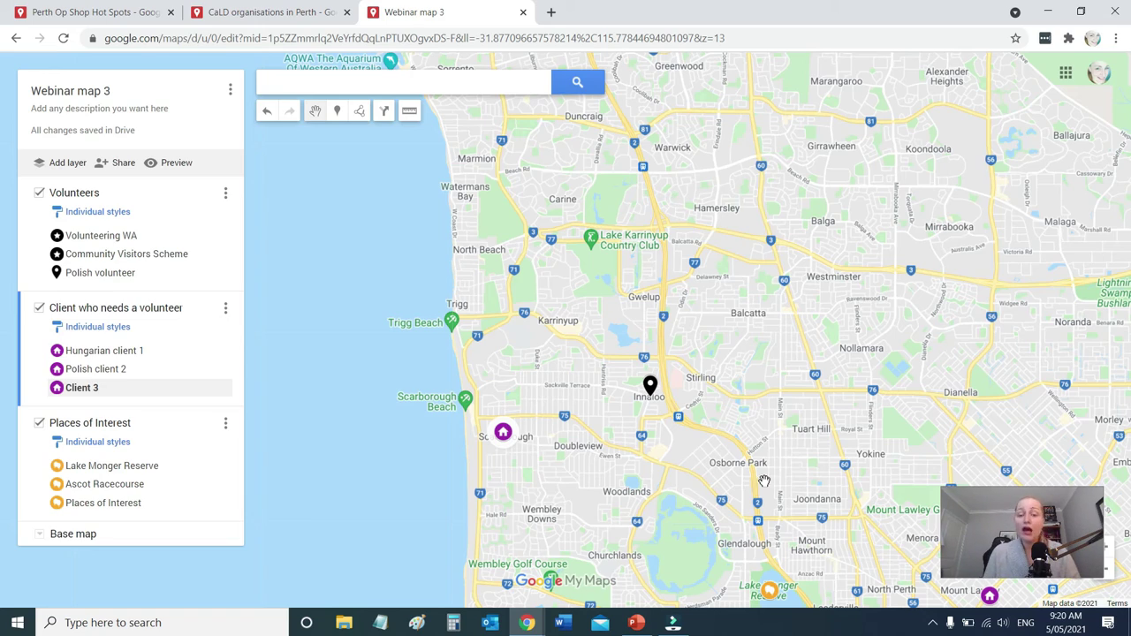
# Draw a line about 1.5 km long from East Perth to the Perth city centre and save it with its default name
pyautogui.moveTo(765, 481); pyautogui.dragTo(710, 395)
pyautogui.scroll(2, 652, 400)
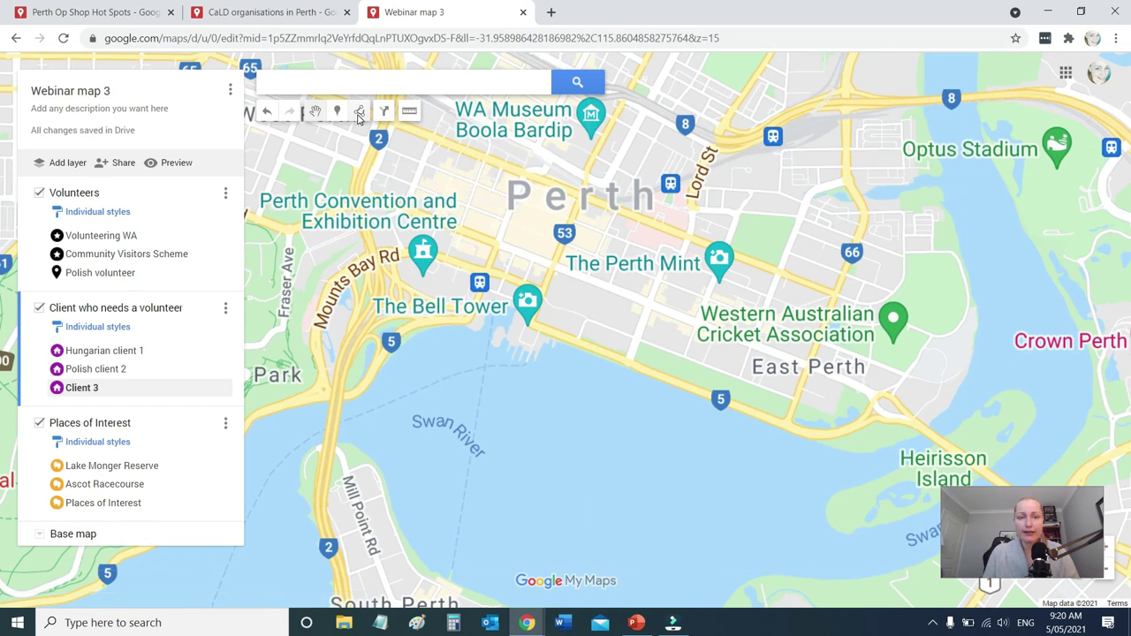
pyautogui.click(384, 111)
pyautogui.click(416, 136)
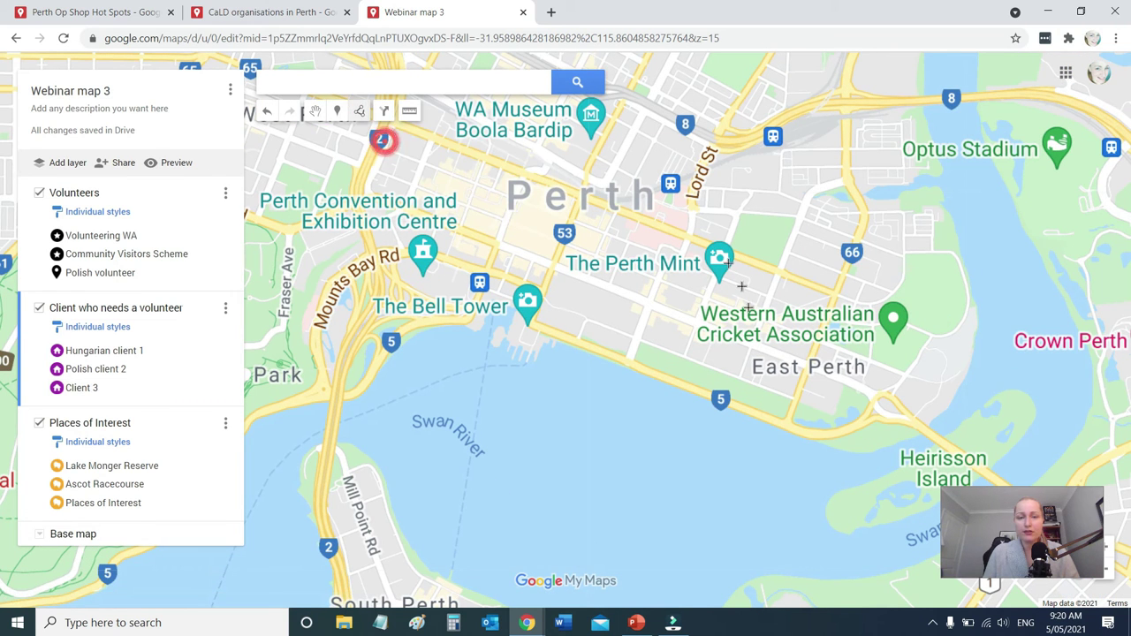
pyautogui.click(807, 366)
pyautogui.click(552, 264)
pyautogui.click(552, 264)
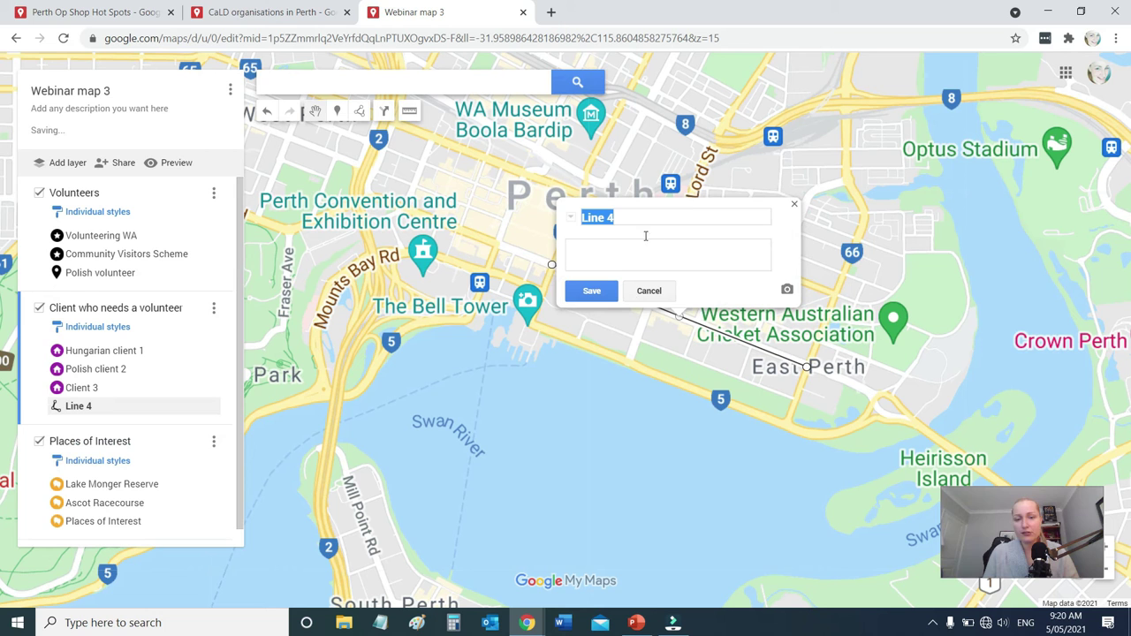
pyautogui.click(594, 293)
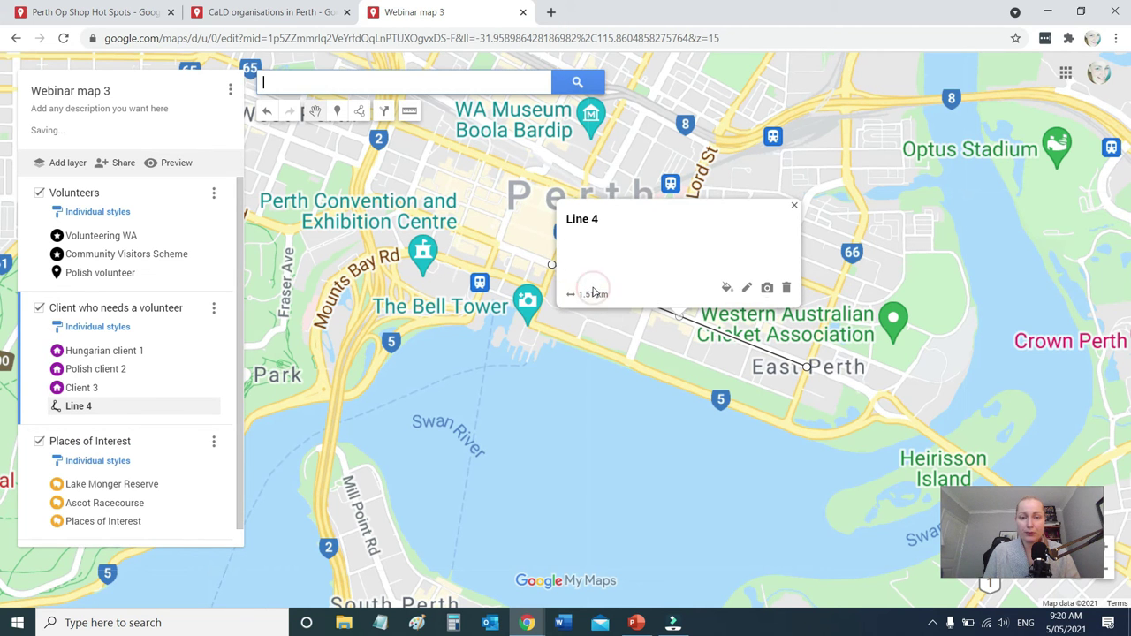
# Increase the new line's width and colour it orange
pyautogui.click(727, 287)
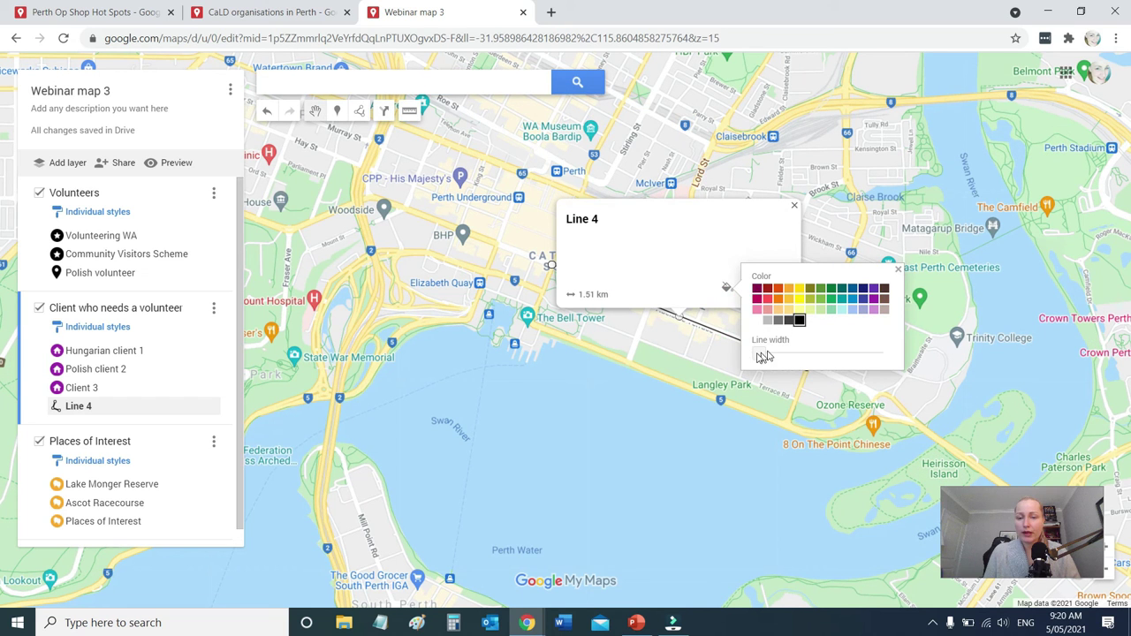
pyautogui.moveTo(780, 358)
pyautogui.mouseDown()
pyautogui.moveTo(813, 359)
pyautogui.moveTo(778, 354)
pyautogui.moveTo(789, 353)
pyautogui.mouseUp()
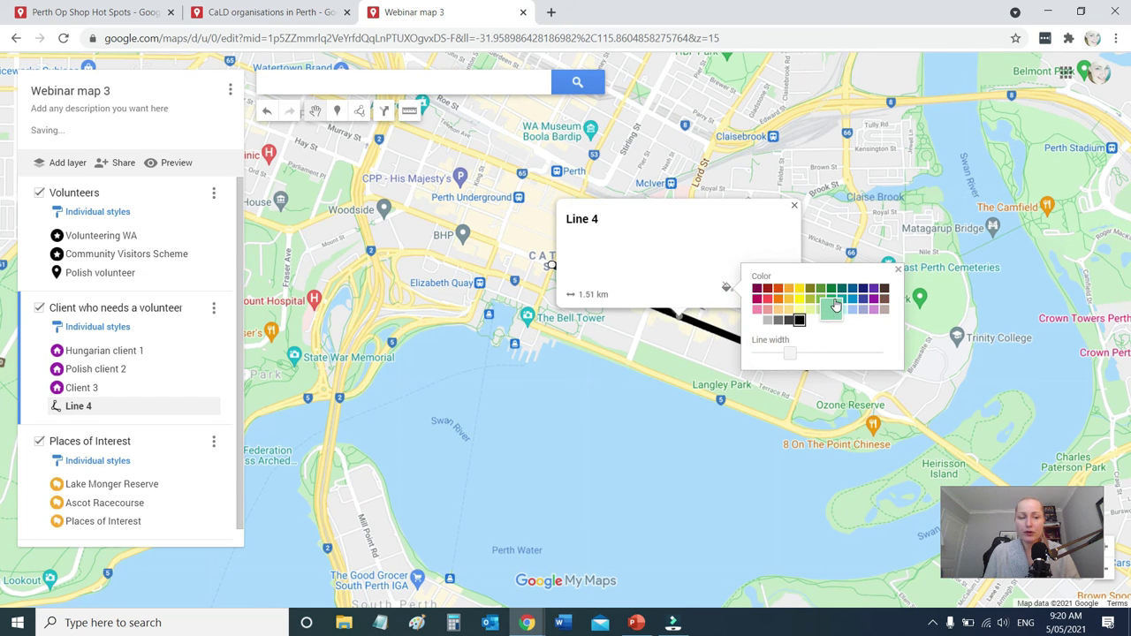
pyautogui.click(786, 287)
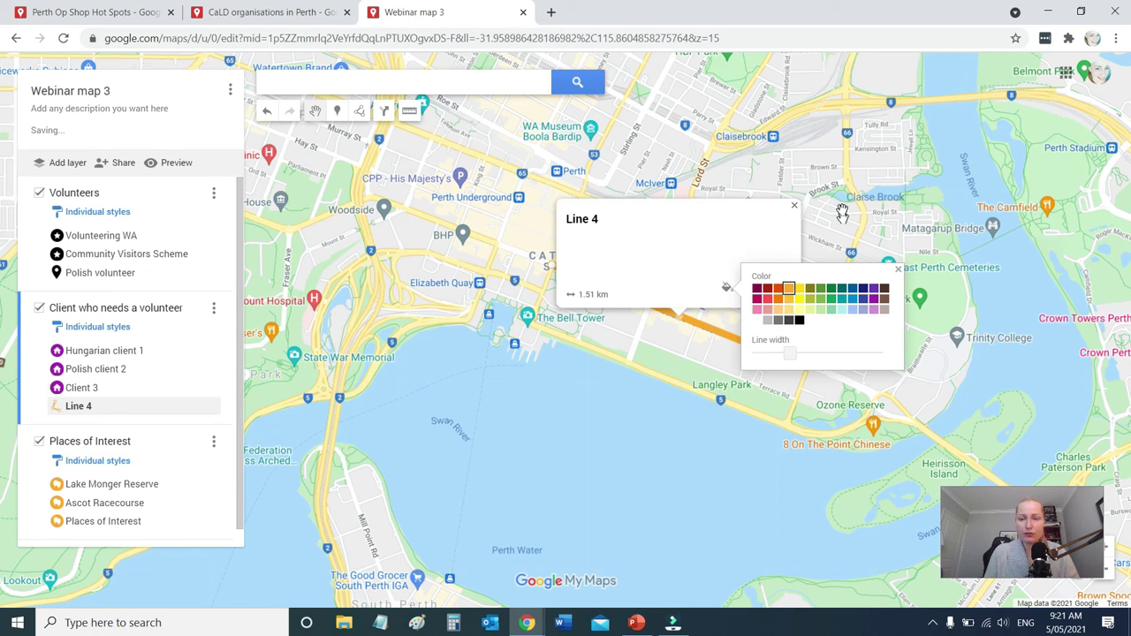
# Move Line 4 from the client layer into the Places of Interest layer below Lake Monger Reserve, then close its info window
pyautogui.click(795, 208)
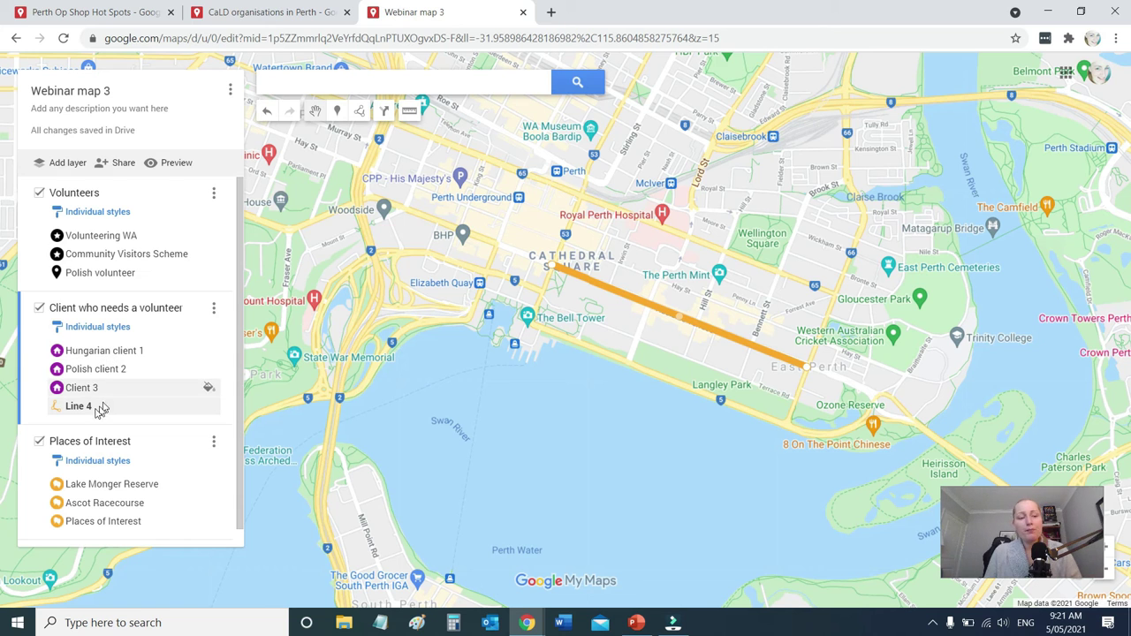
pyautogui.moveTo(98, 411); pyautogui.dragTo(82, 485)
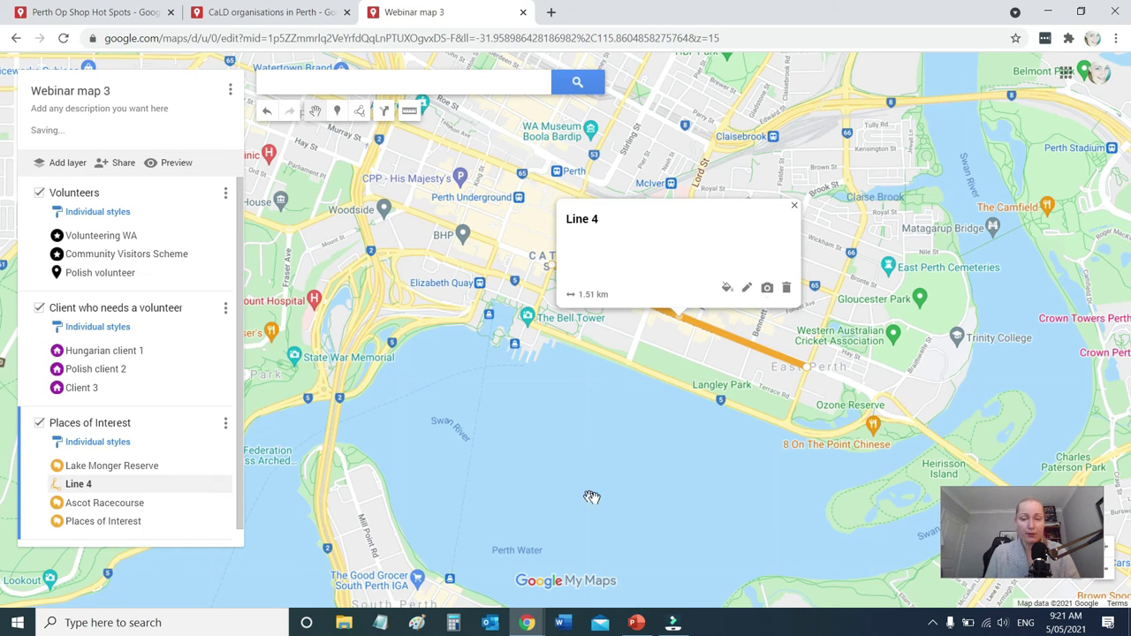
pyautogui.moveTo(664, 377); pyautogui.dragTo(620, 431)
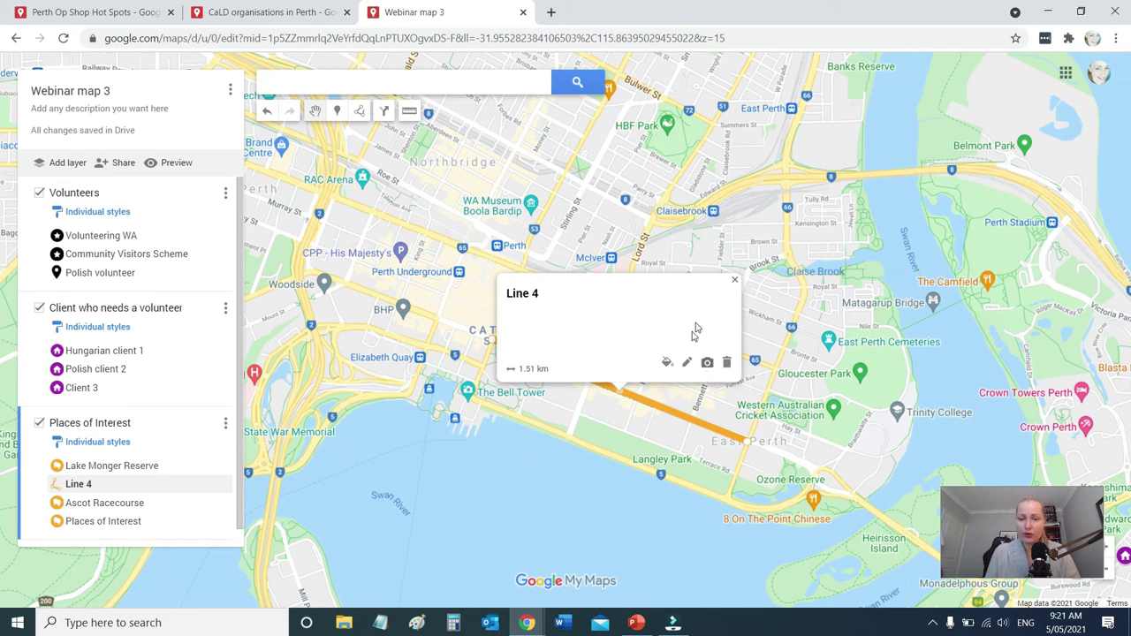
pyautogui.click(735, 282)
# Draw a closed four-sided shape of about 34.5 ha around HBF Park and save it with its default name
pyautogui.click(359, 113)
pyautogui.click(456, 134)
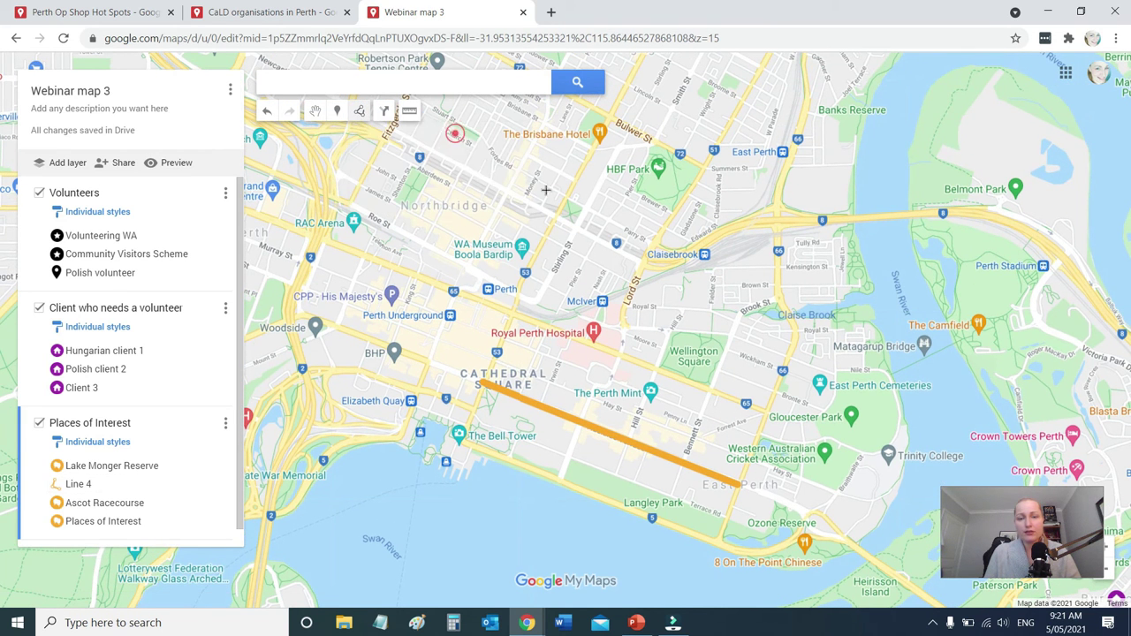
pyautogui.click(610, 116)
pyautogui.click(554, 217)
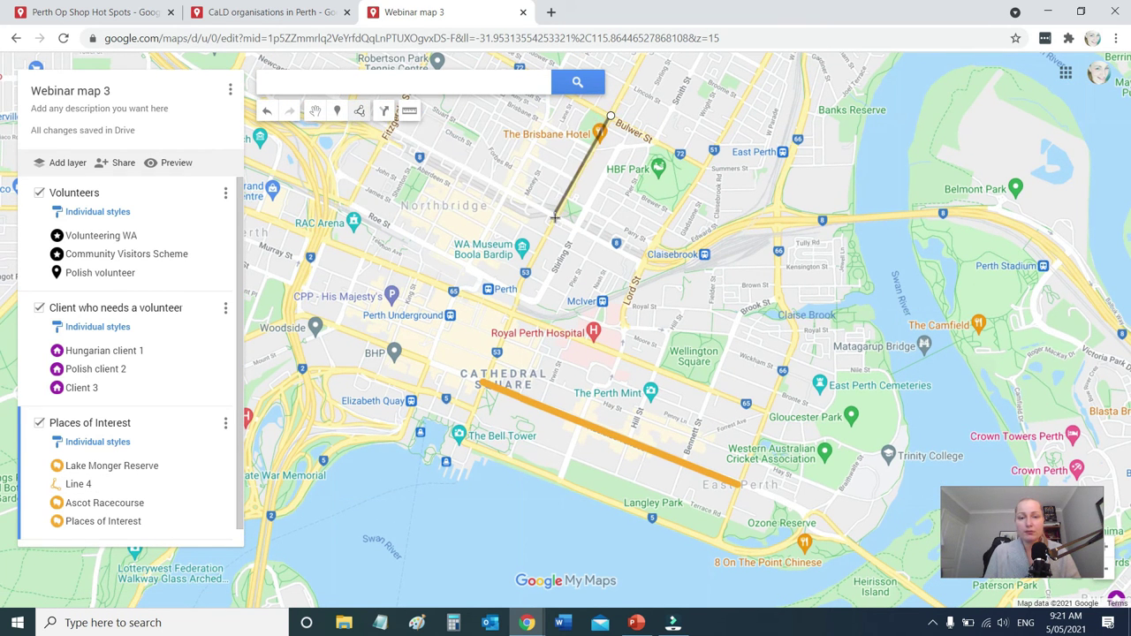
pyautogui.click(643, 255)
pyautogui.click(705, 167)
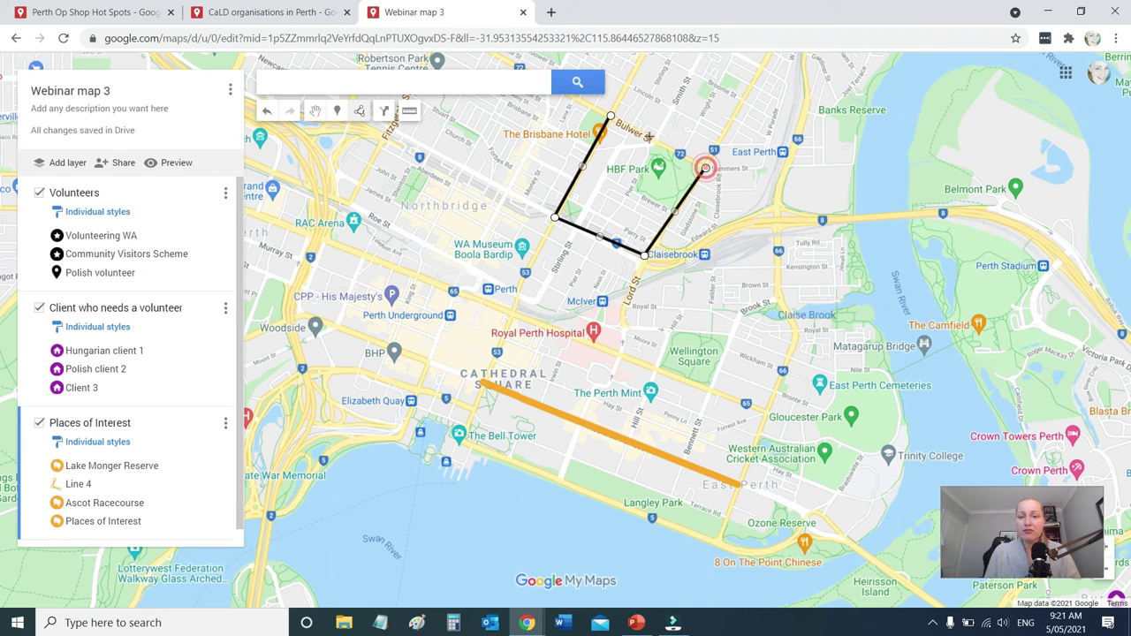
pyautogui.click(611, 116)
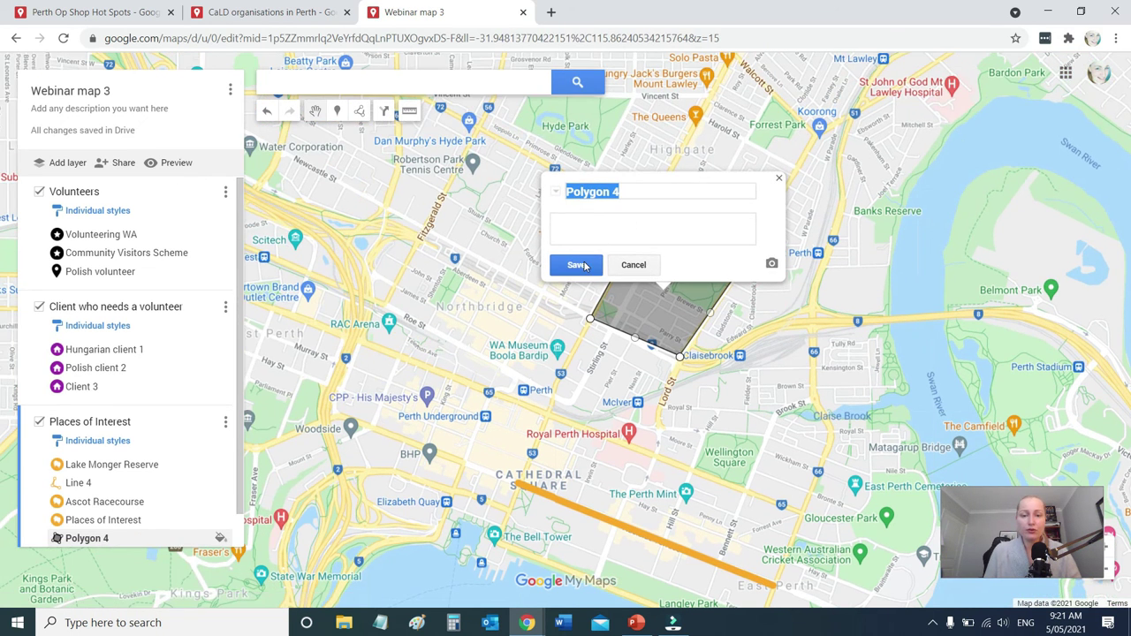
pyautogui.click(576, 263)
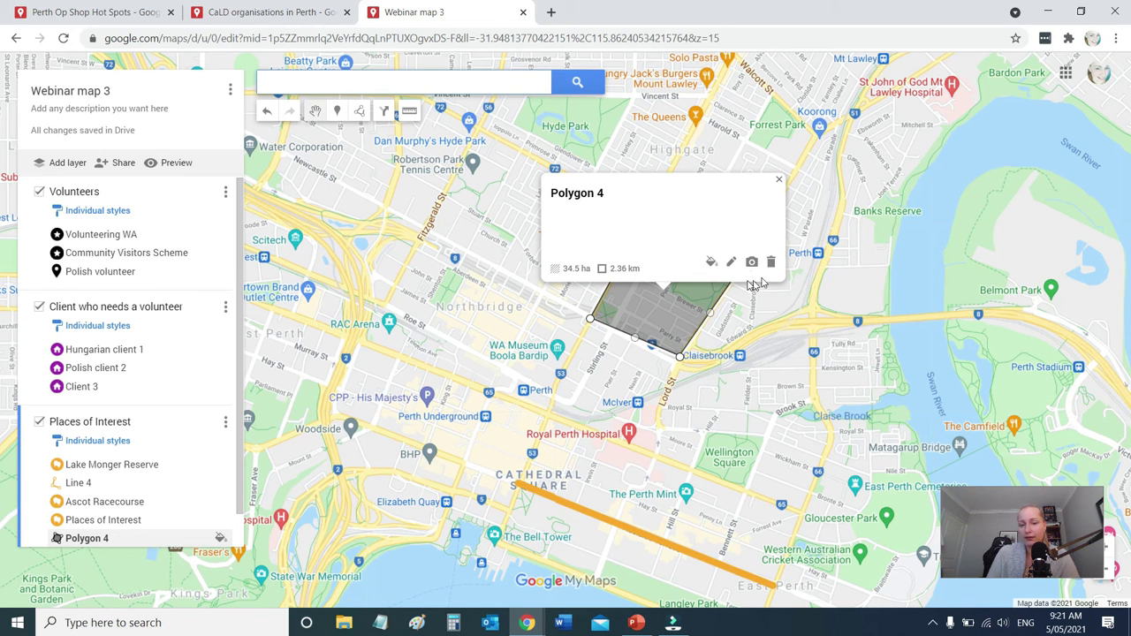
# Colour the new polygon orange
pyautogui.click(711, 263)
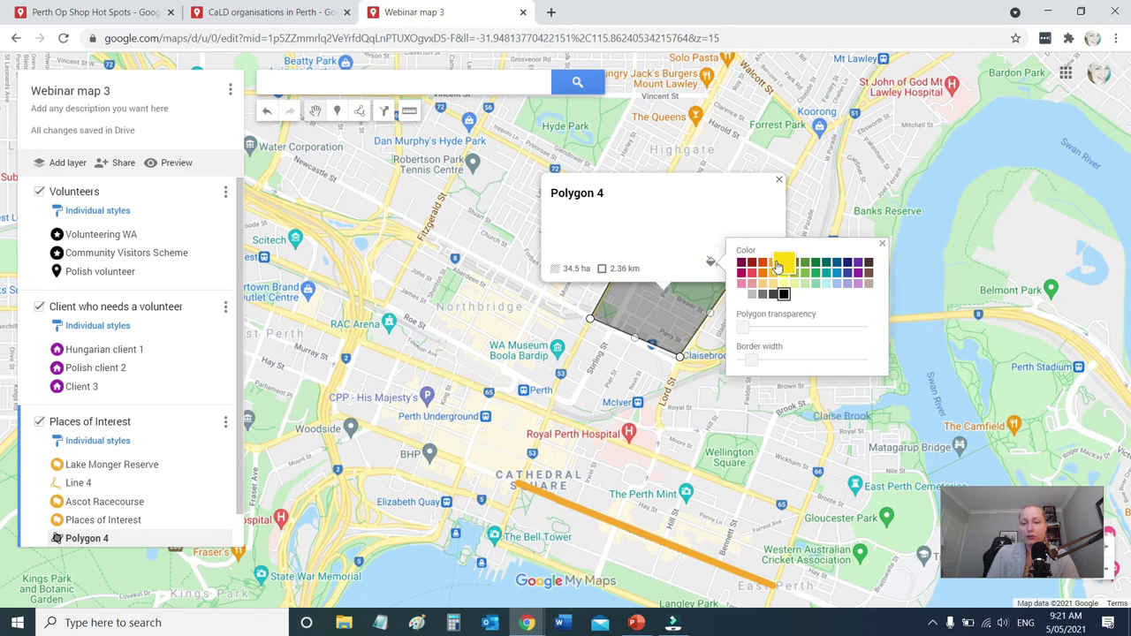
pyautogui.click(771, 264)
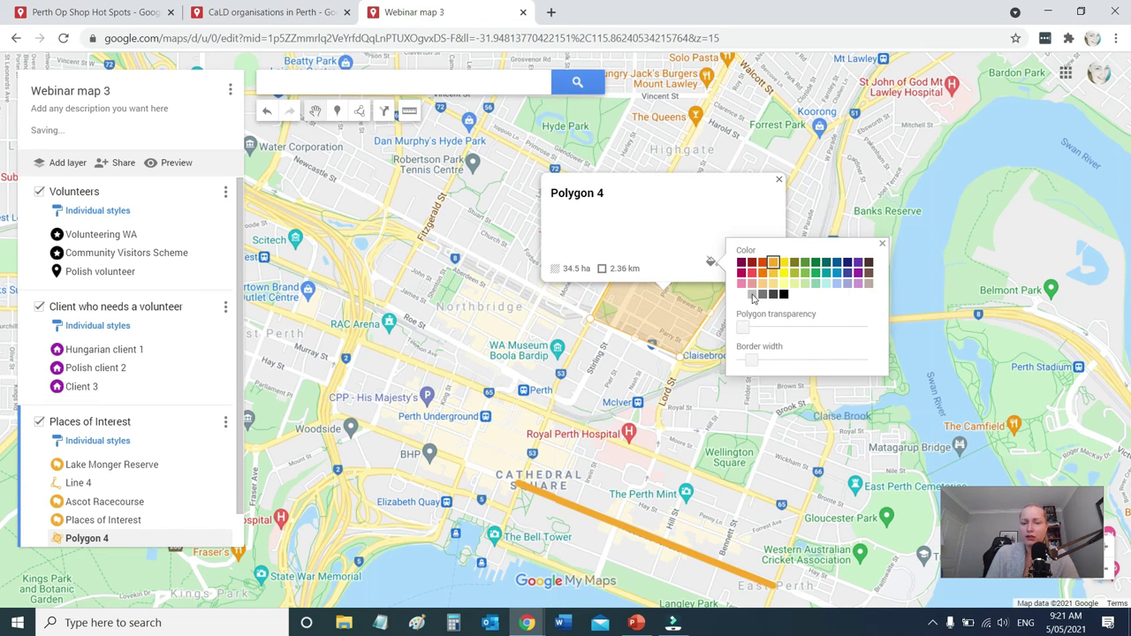
pyautogui.click(695, 374)
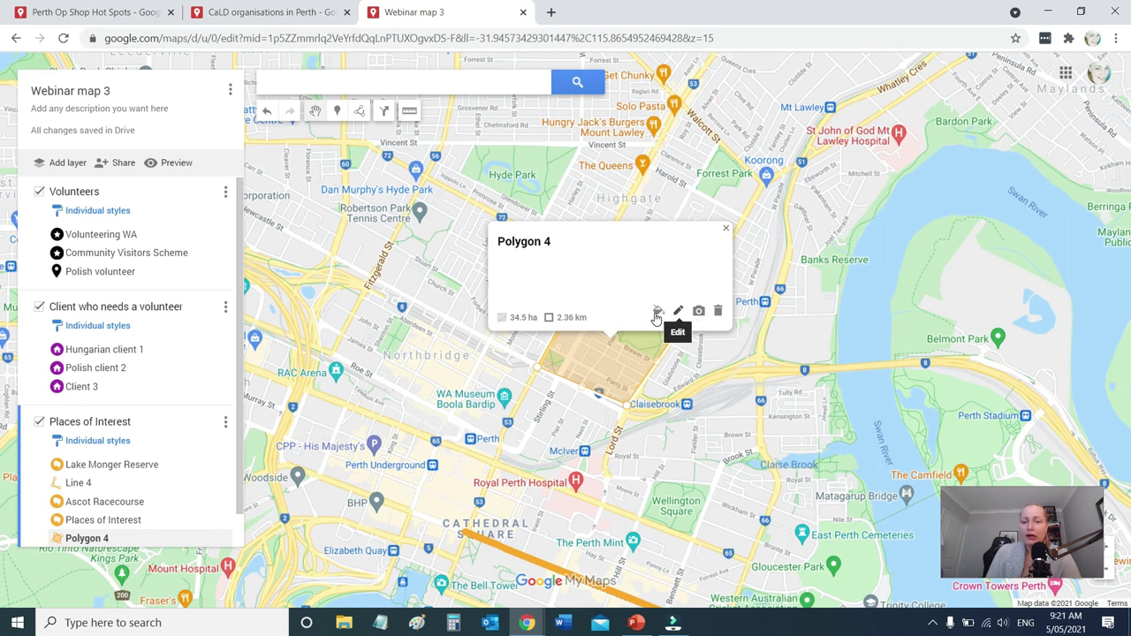
# Make the polygon's fill more opaque and increase its border width to nearly the maximum
pyautogui.click(658, 310)
pyautogui.moveTo(689, 382); pyautogui.dragTo(730, 377)
pyautogui.click(737, 377)
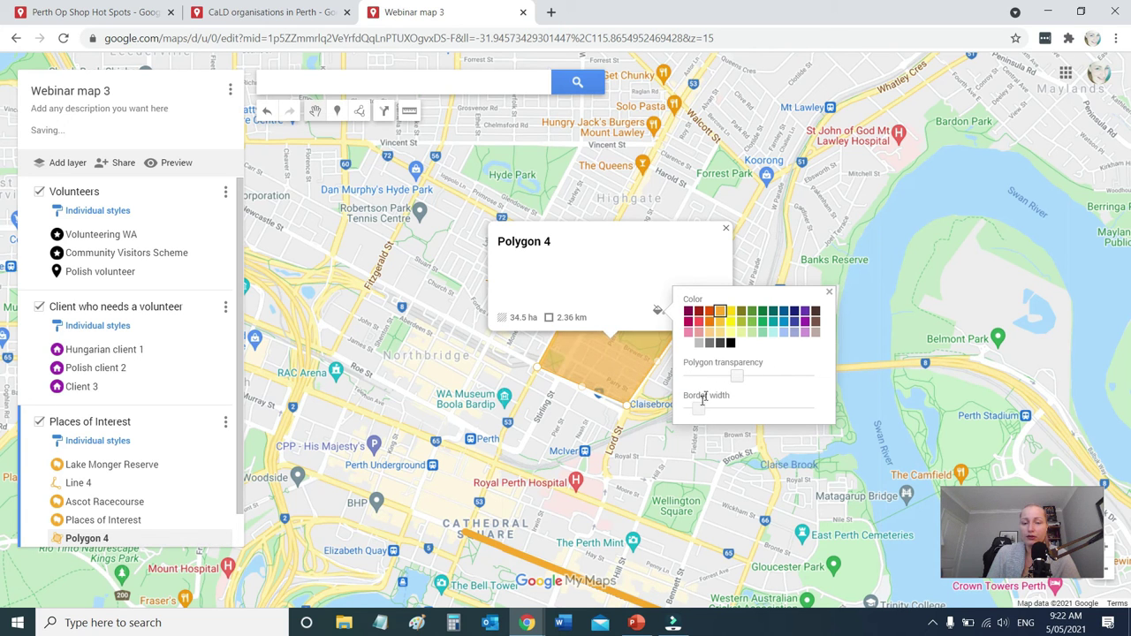
pyautogui.moveTo(699, 413); pyautogui.dragTo(813, 408)
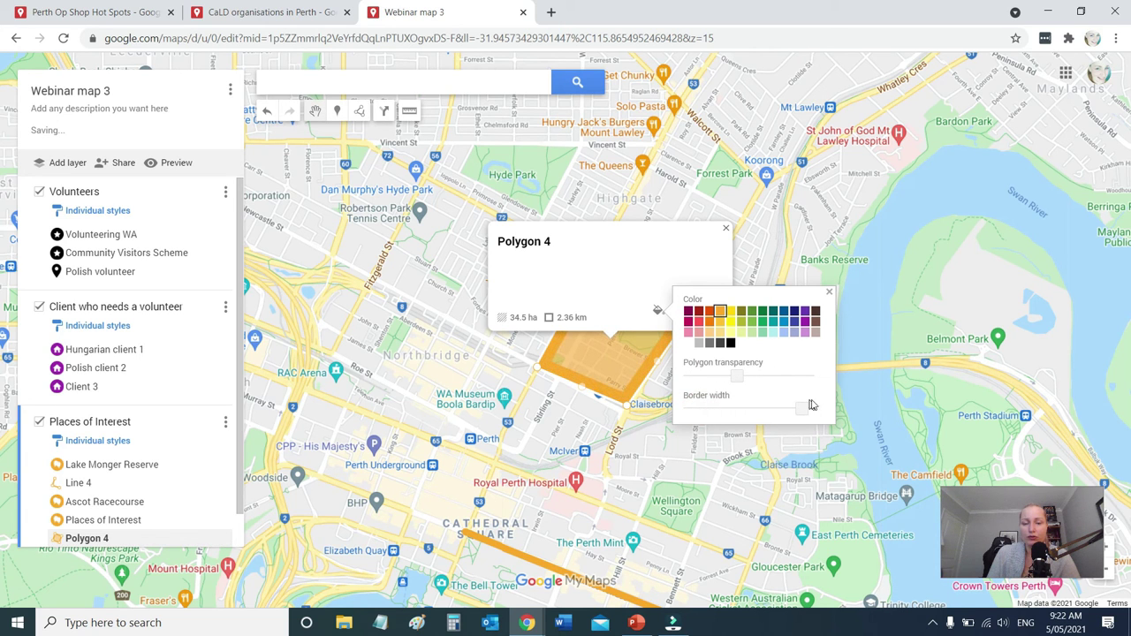
pyautogui.click(633, 452)
# Move the Client 3 marker from Scarborough inland to Yokine and close its info window
pyautogui.scroll(-1, 633, 452)
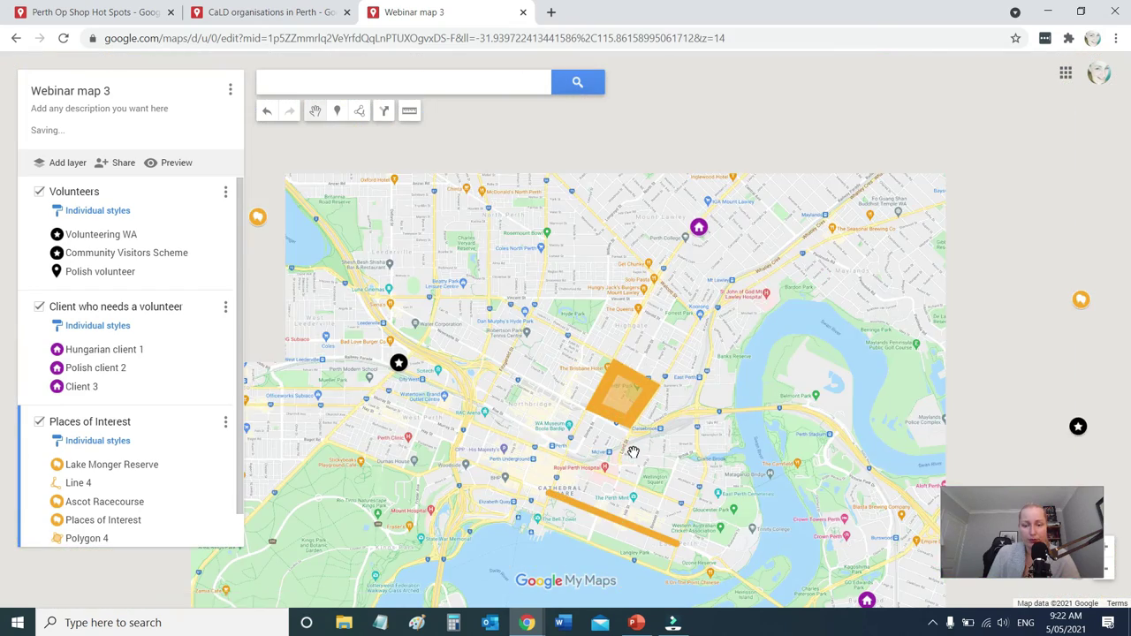
pyautogui.scroll(-1, 633, 452)
pyautogui.scroll(-1, 633, 452)
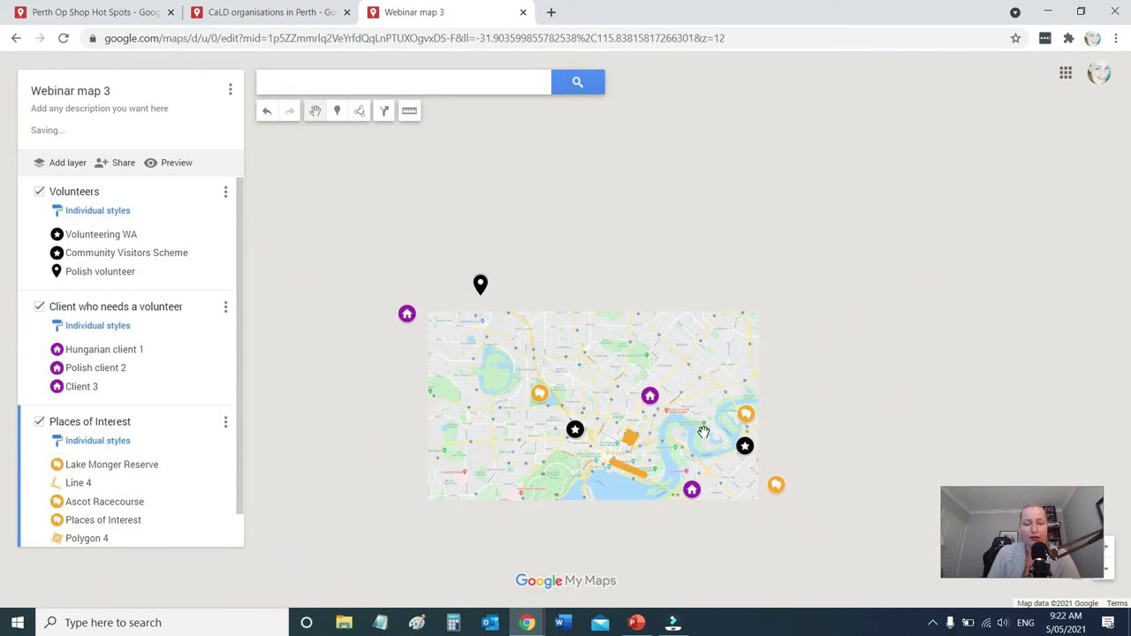
pyautogui.moveTo(698, 436); pyautogui.dragTo(670, 392)
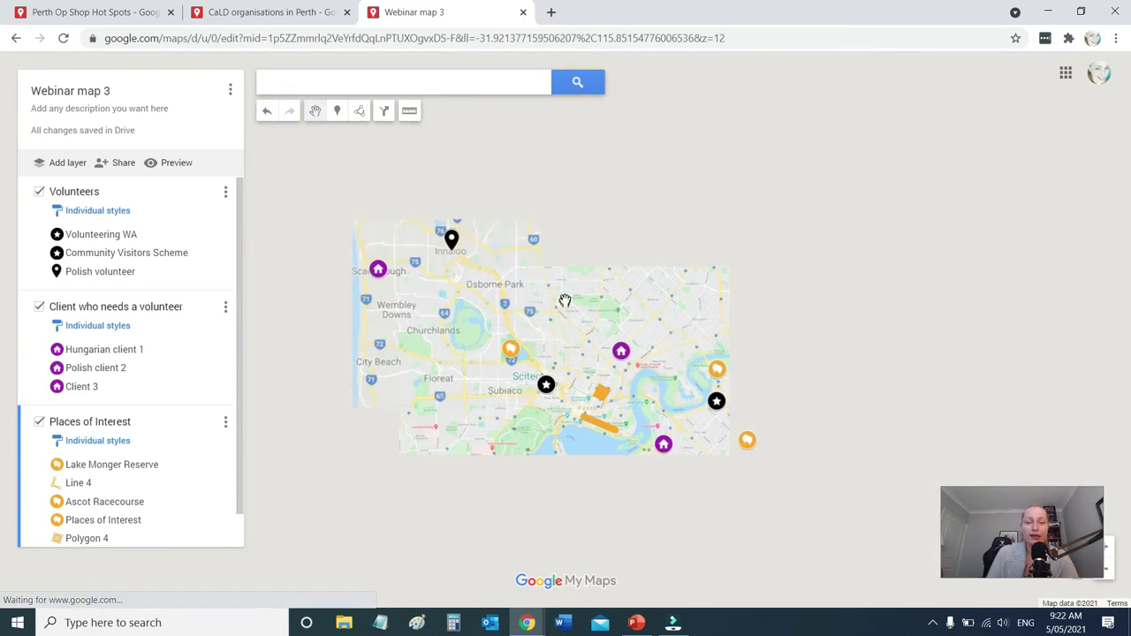
pyautogui.moveTo(605, 331); pyautogui.dragTo(633, 353)
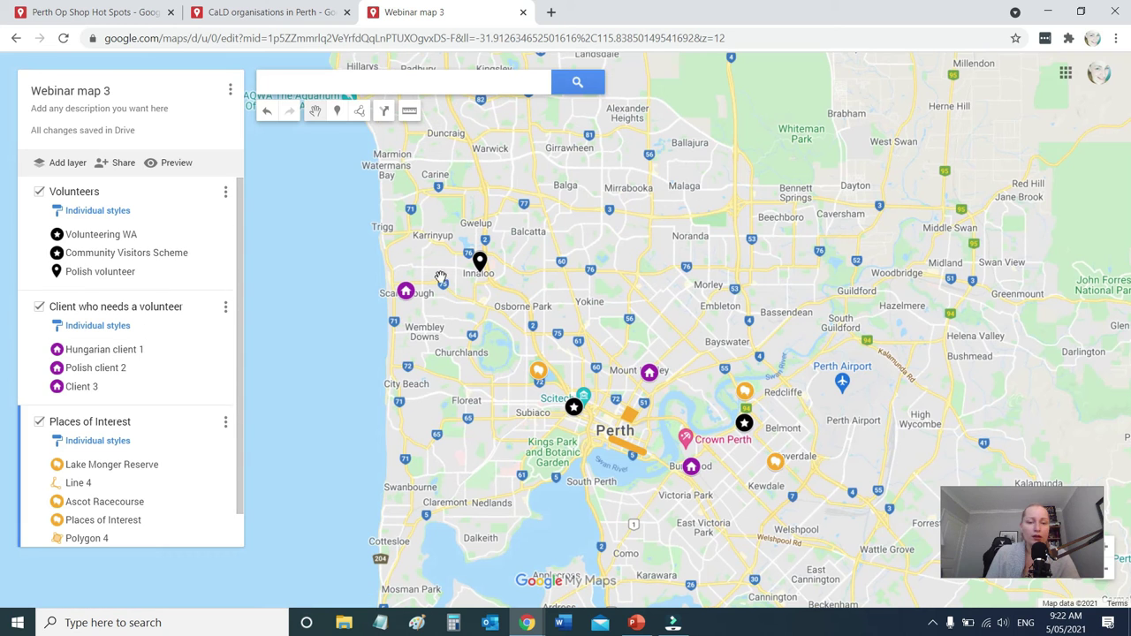
pyautogui.click(405, 294)
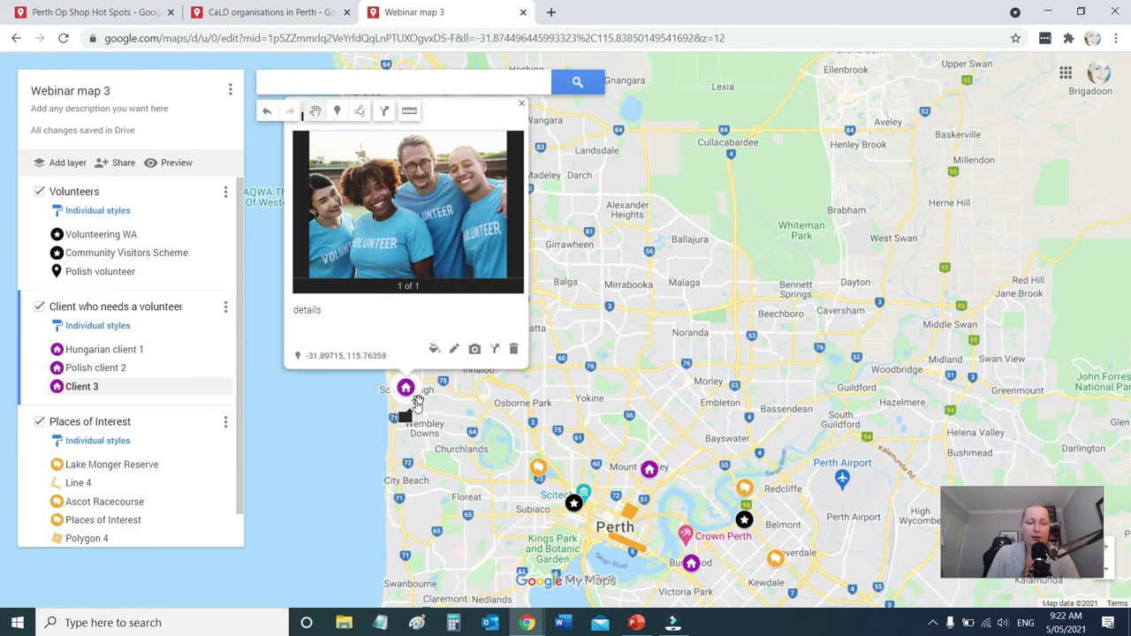
pyautogui.moveTo(406, 390)
pyautogui.mouseDown()
pyautogui.moveTo(434, 422)
pyautogui.moveTo(442, 471)
pyautogui.moveTo(961, 281)
pyautogui.moveTo(741, 340)
pyautogui.moveTo(879, 226)
pyautogui.moveTo(988, 161)
pyautogui.moveTo(869, 60)
pyautogui.moveTo(627, 377)
pyautogui.moveTo(586, 395)
pyautogui.mouseUp()
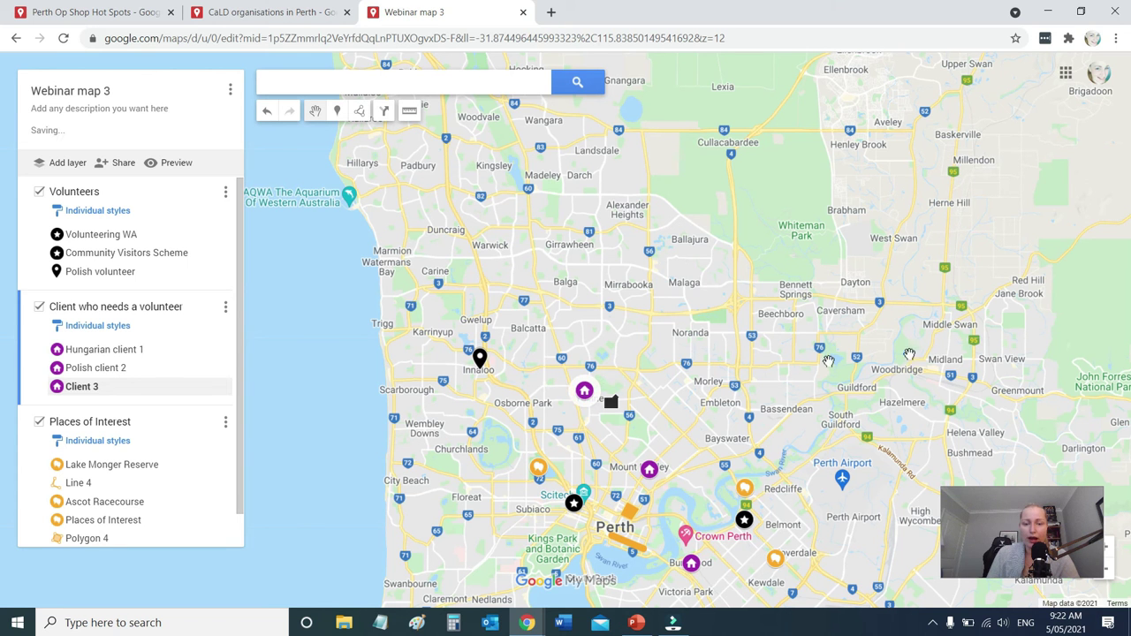
pyautogui.moveTo(764, 371); pyautogui.dragTo(678, 227)
pyautogui.click(496, 251)
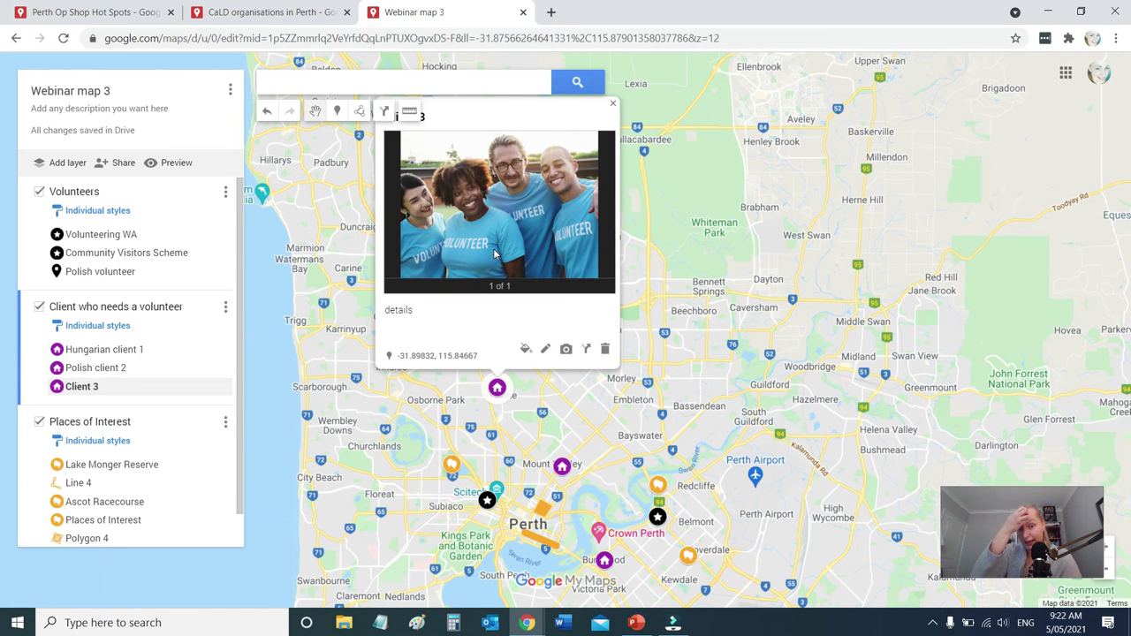
pyautogui.click(614, 105)
pyautogui.moveTo(770, 462); pyautogui.dragTo(731, 325)
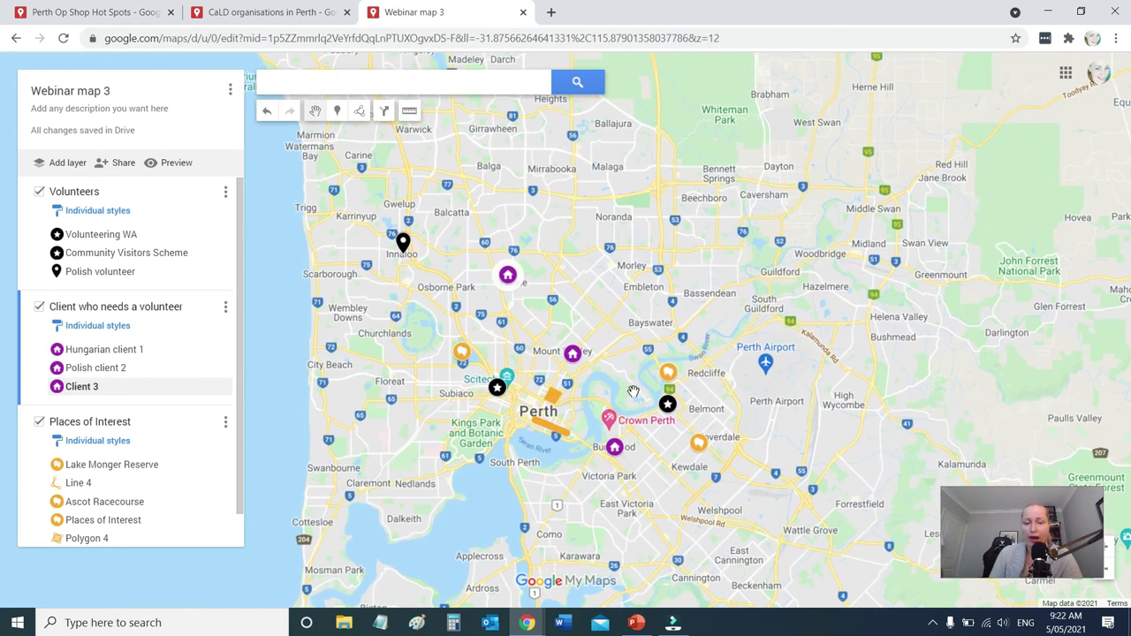
# Look over the available base map styles without choosing another one
pyautogui.scroll(-1, 730, 325)
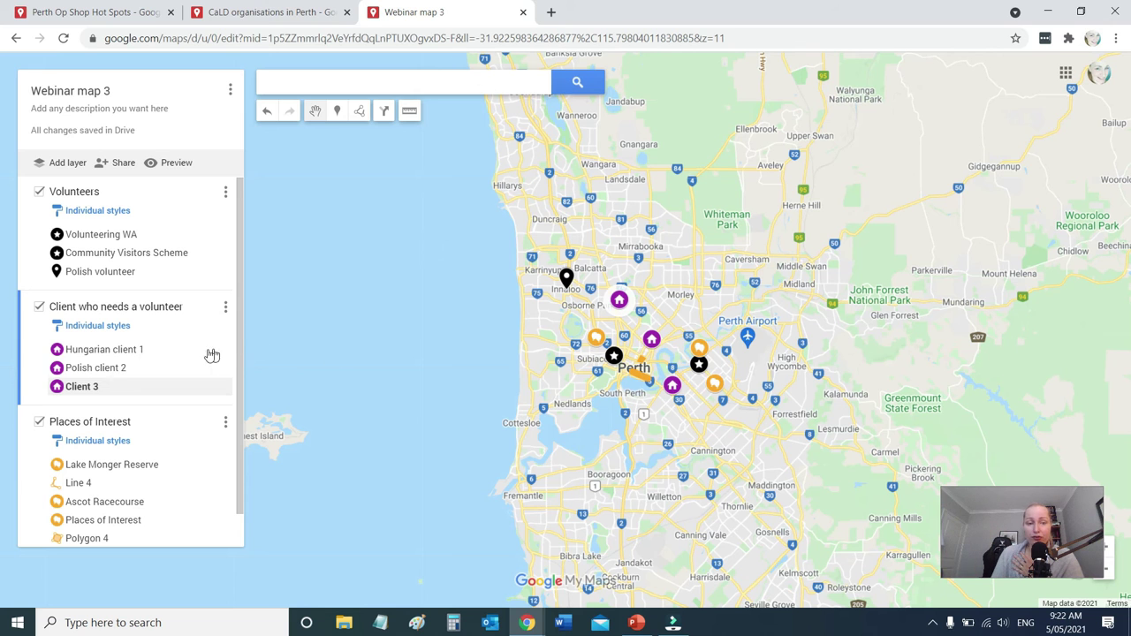
pyautogui.scroll(-1, 213, 354)
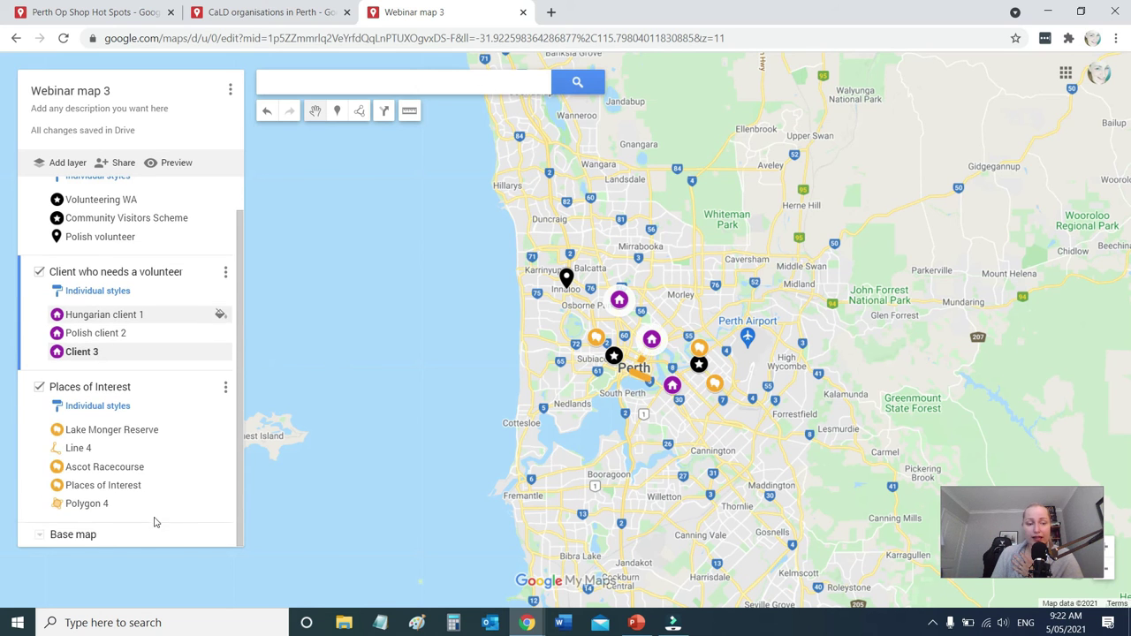
pyautogui.click(38, 536)
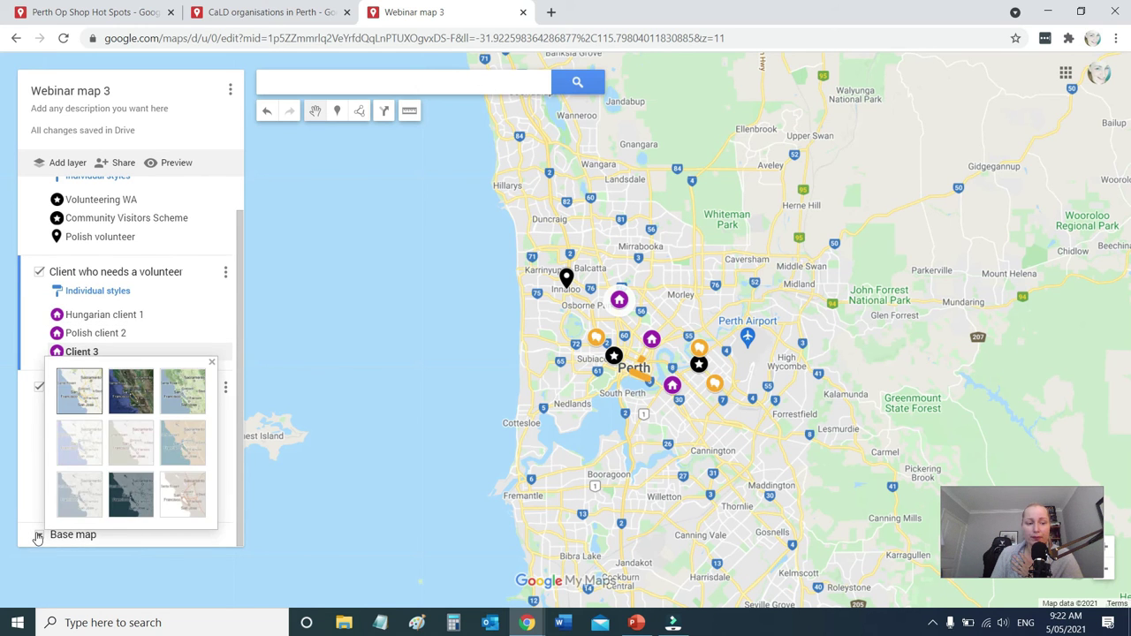
pyautogui.click(38, 536)
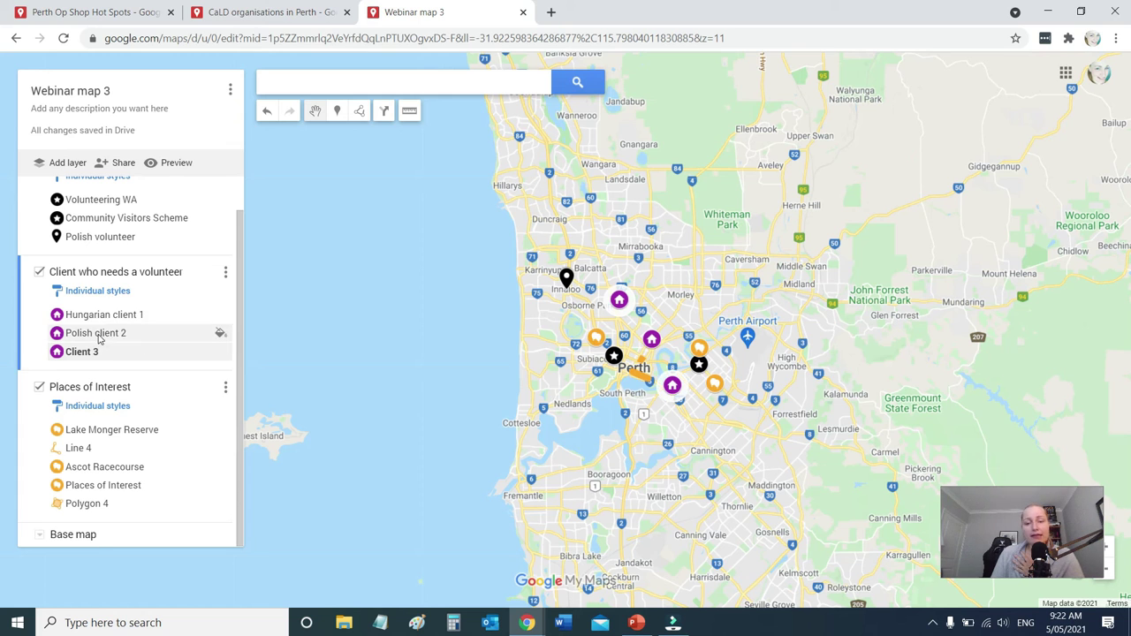
# Group the places in the Volunteers layer by uniform style
pyautogui.scroll(1, 99, 341)
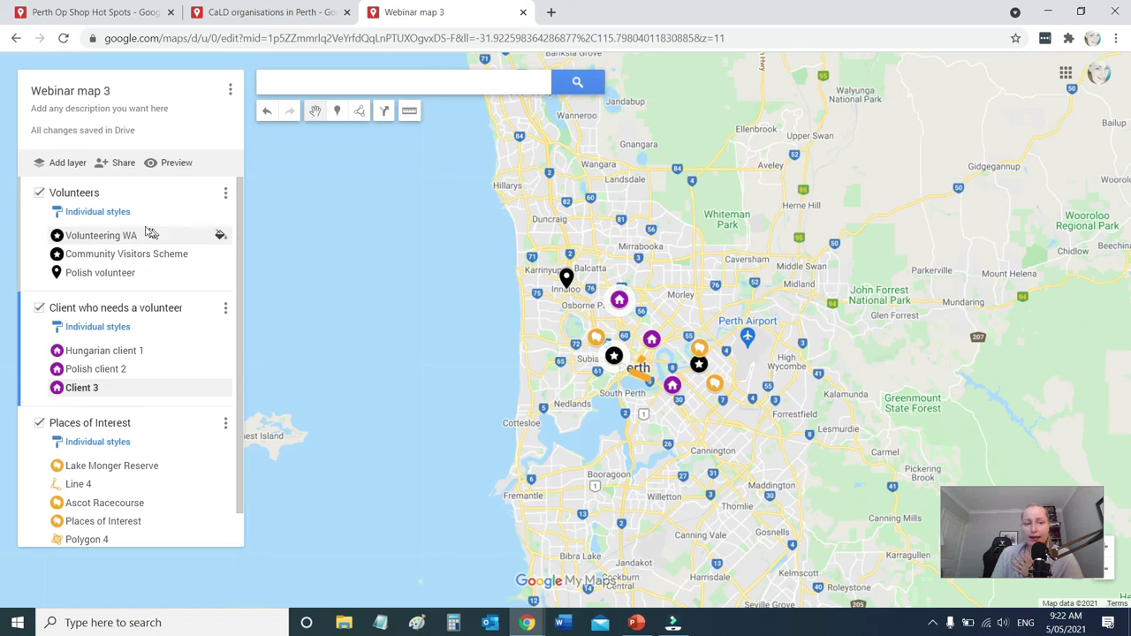
pyautogui.click(116, 213)
pyautogui.click(152, 219)
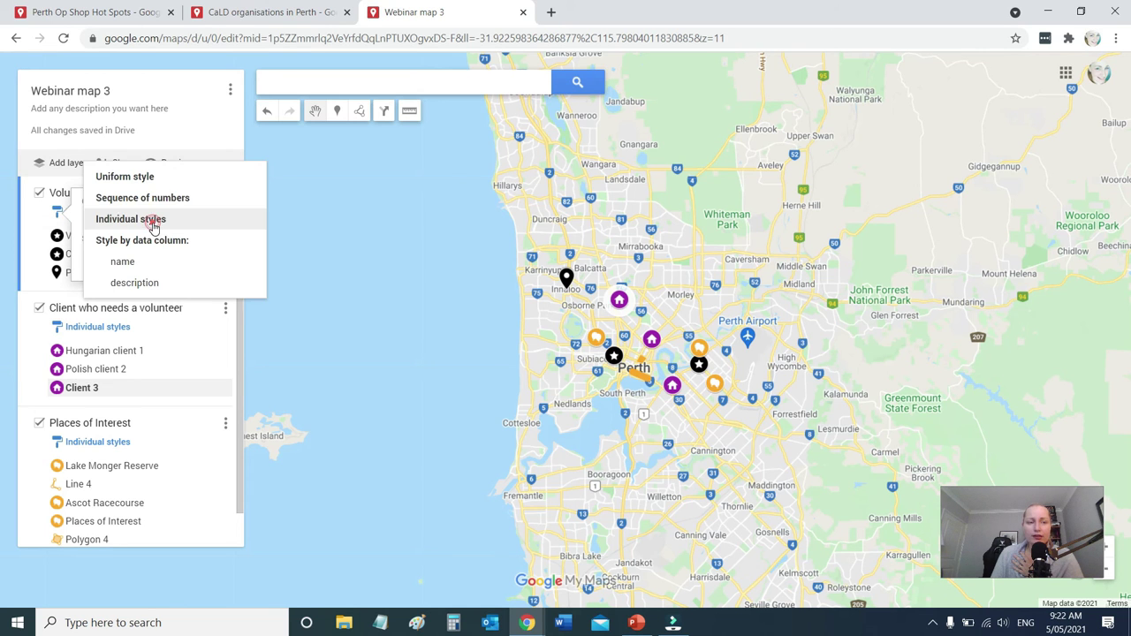
pyautogui.click(170, 176)
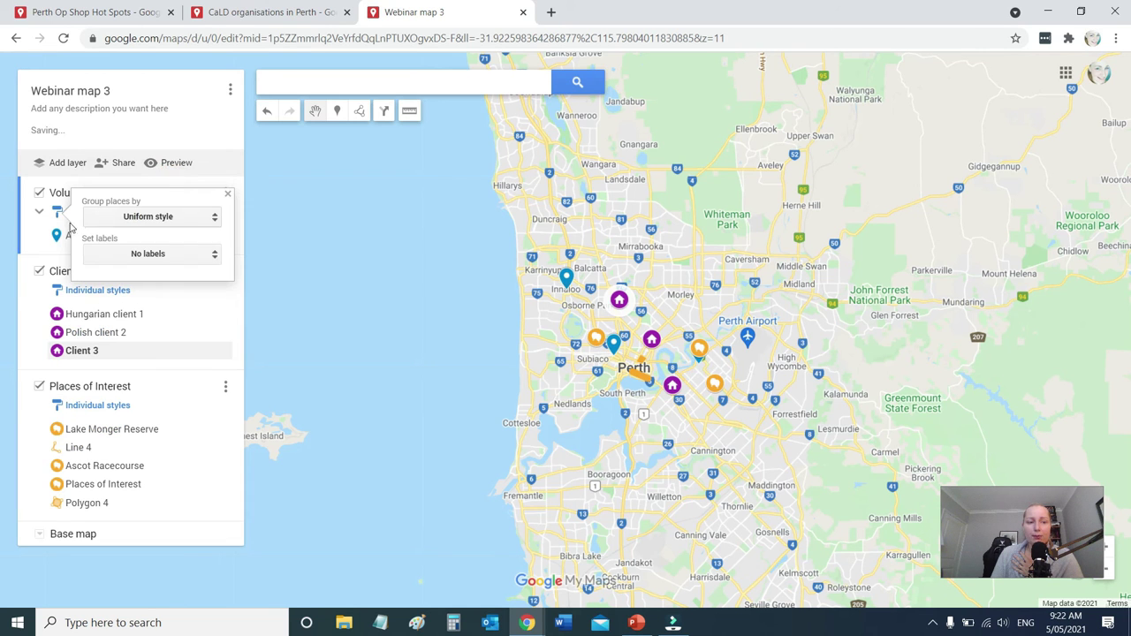
pyautogui.click(38, 237)
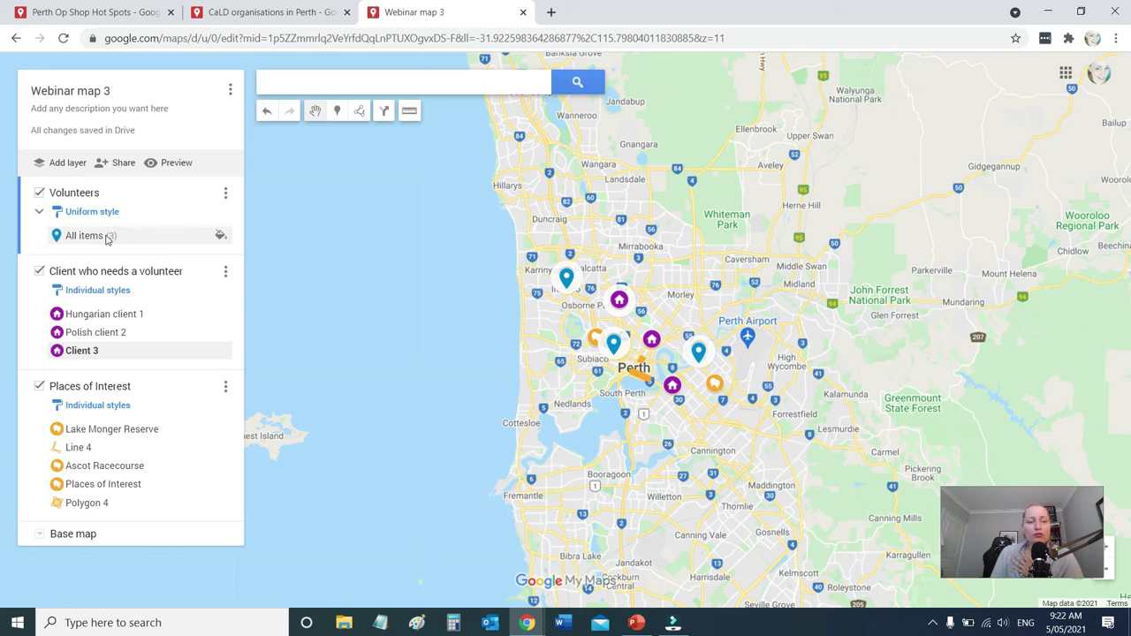
# Style all items in the Volunteers layer as black star icons
pyautogui.click(221, 237)
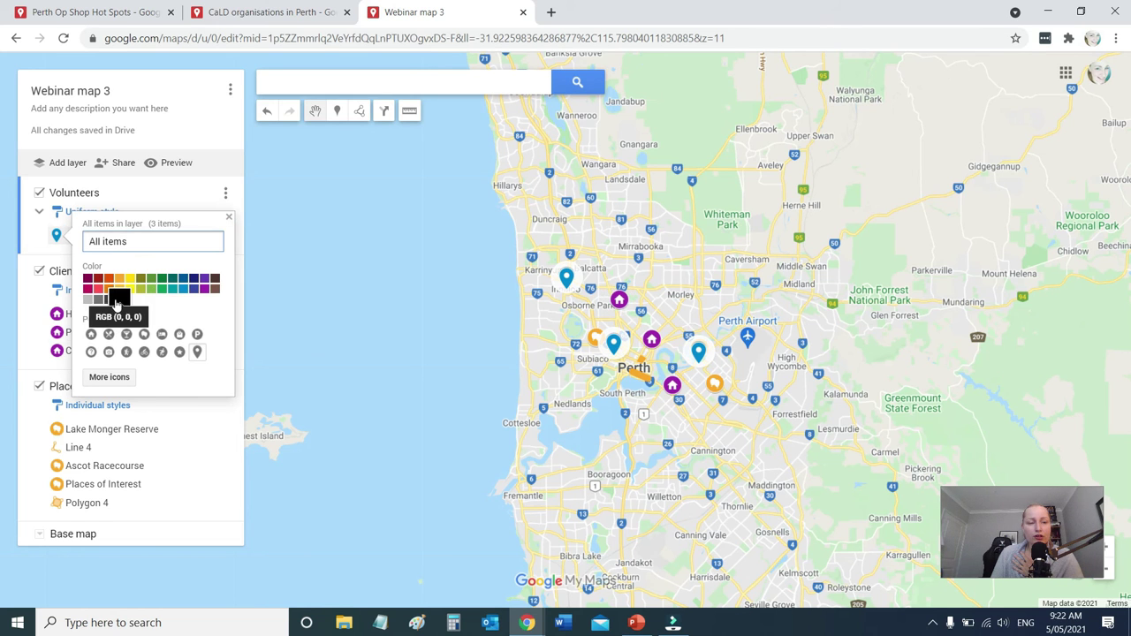
pyautogui.click(120, 300)
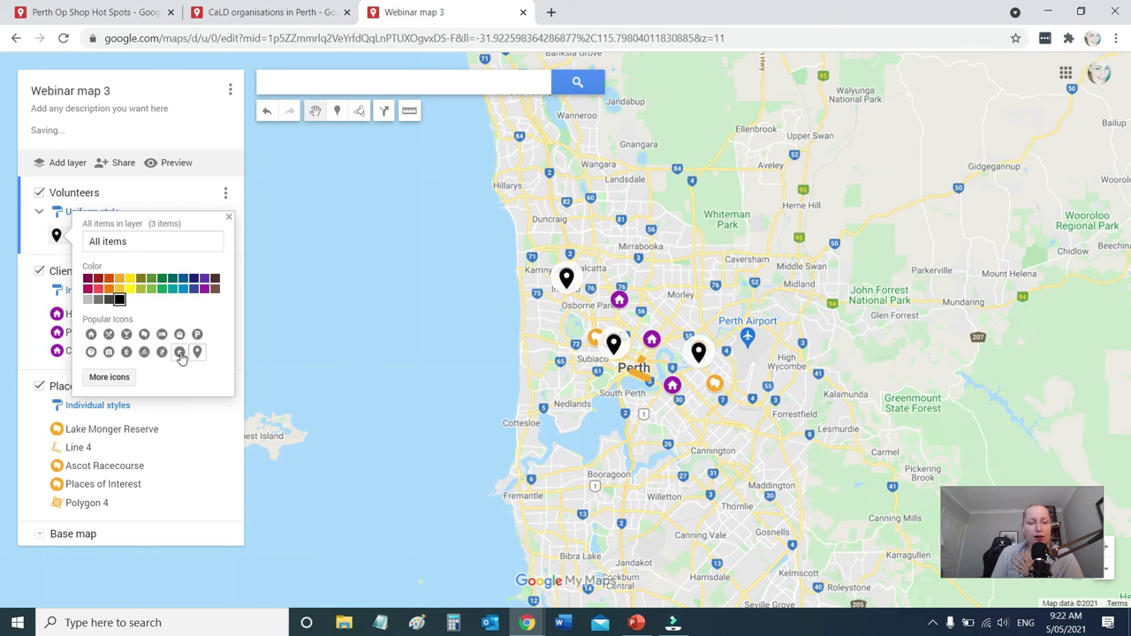
pyautogui.click(179, 352)
pyautogui.click(31, 241)
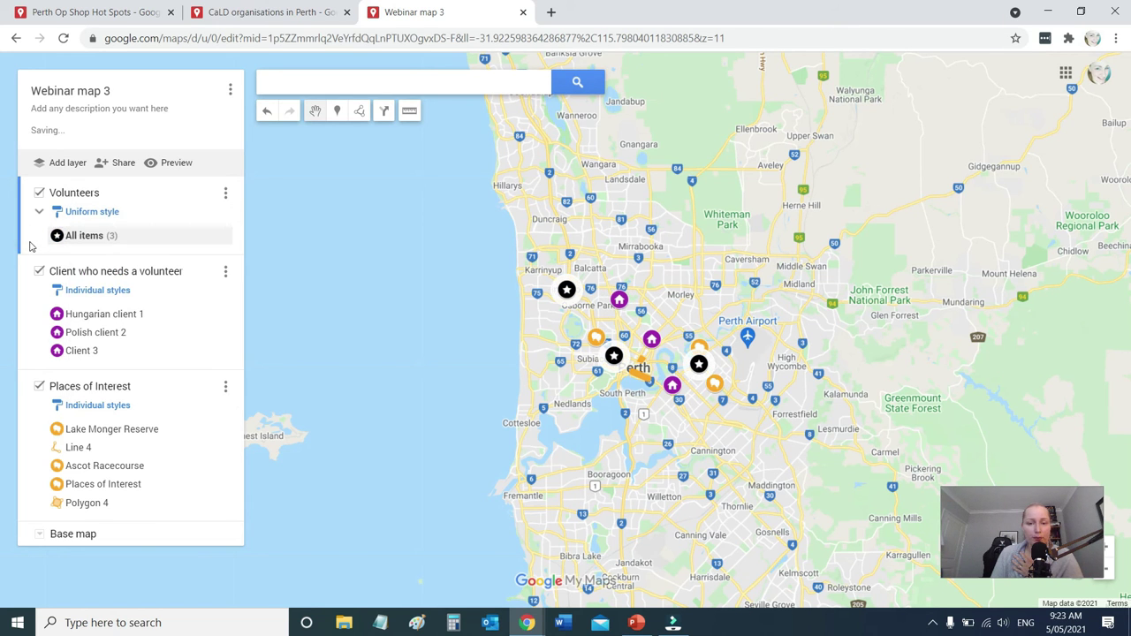
# Expand the Volunteers layer's item list and view the details of Community Visitors Scheme and Volunteering WA
pyautogui.click(40, 213)
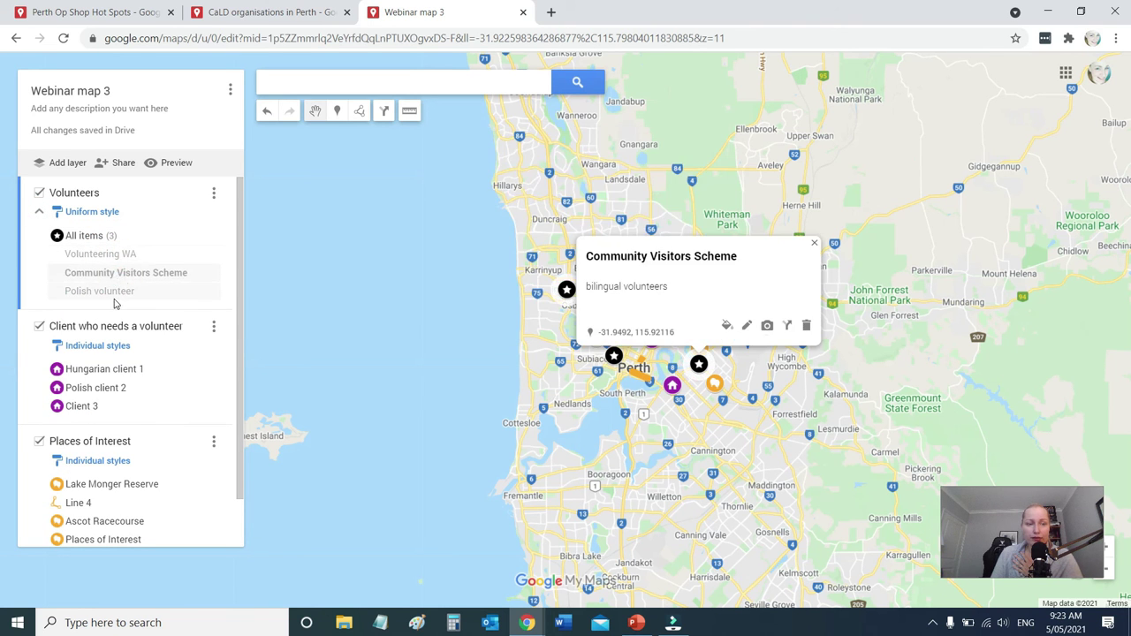
pyautogui.click(112, 255)
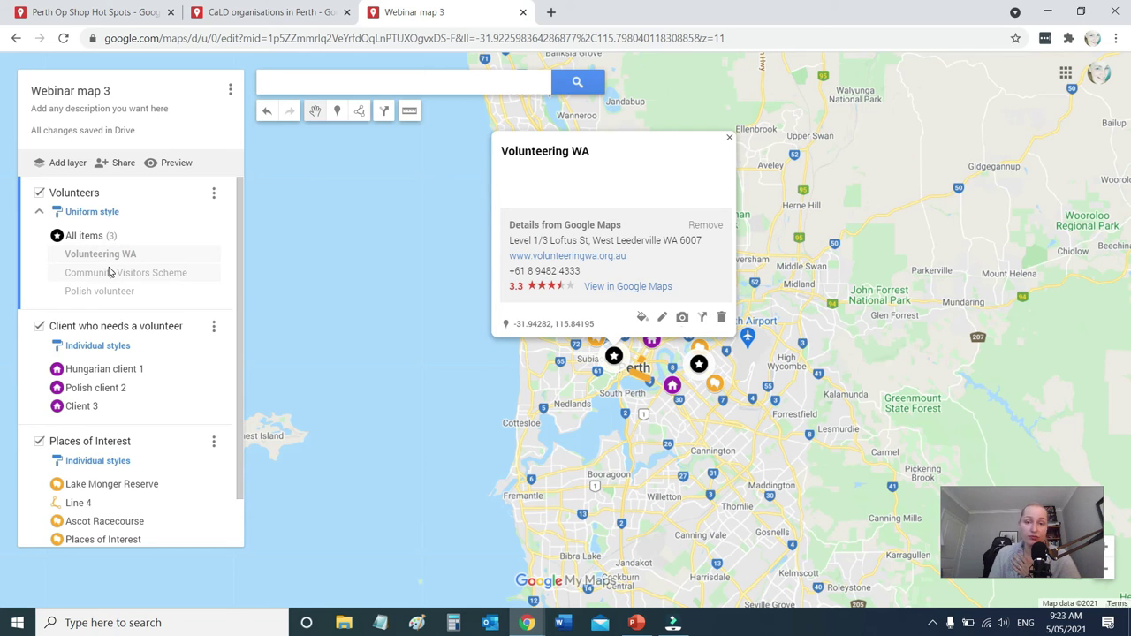
# Group the places in the Volunteers layer by individual styles
pyautogui.click(78, 214)
pyautogui.click(132, 220)
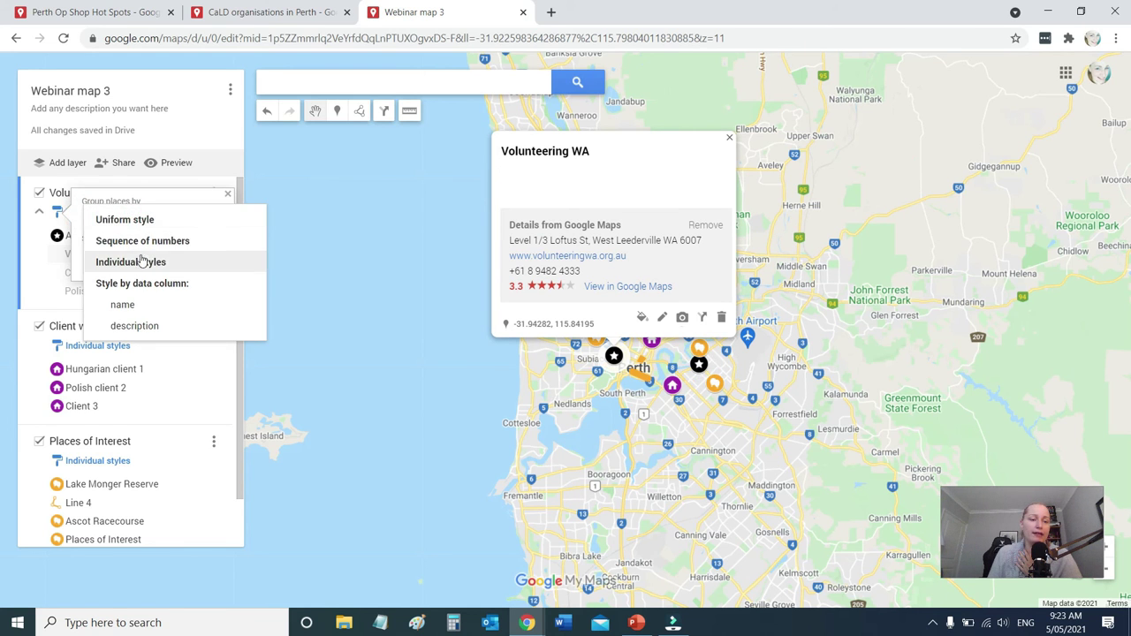
pyautogui.click(142, 261)
pyautogui.click(29, 220)
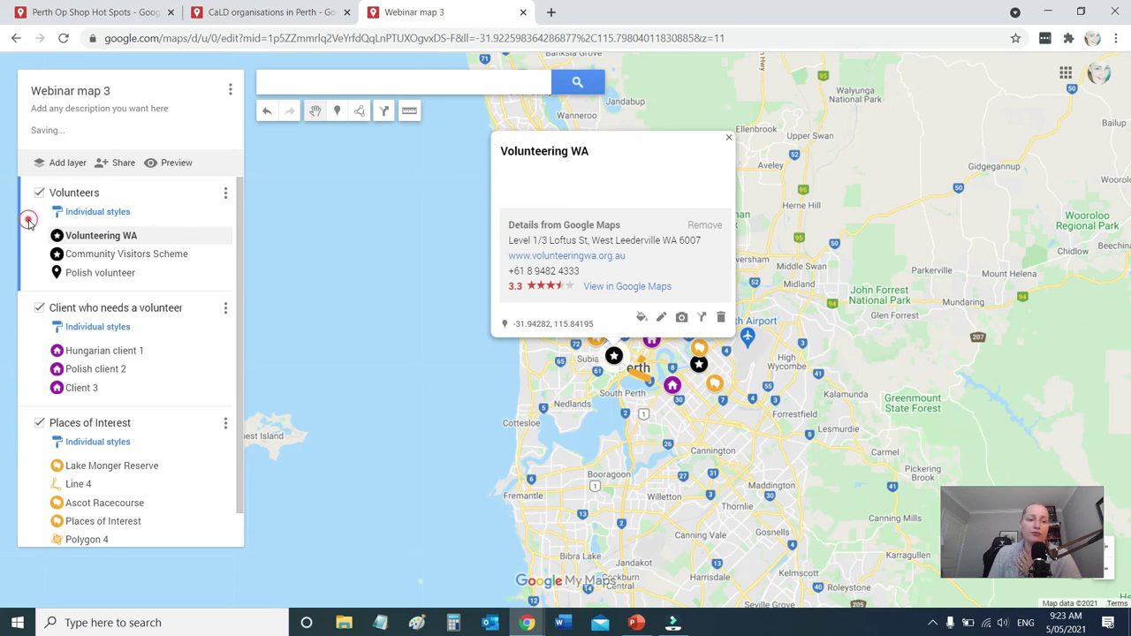
# Look over the Volunteers layer's grouping choices and layer options without changing them, and close the Volunteering WA details
pyautogui.click(84, 214)
pyautogui.click(132, 220)
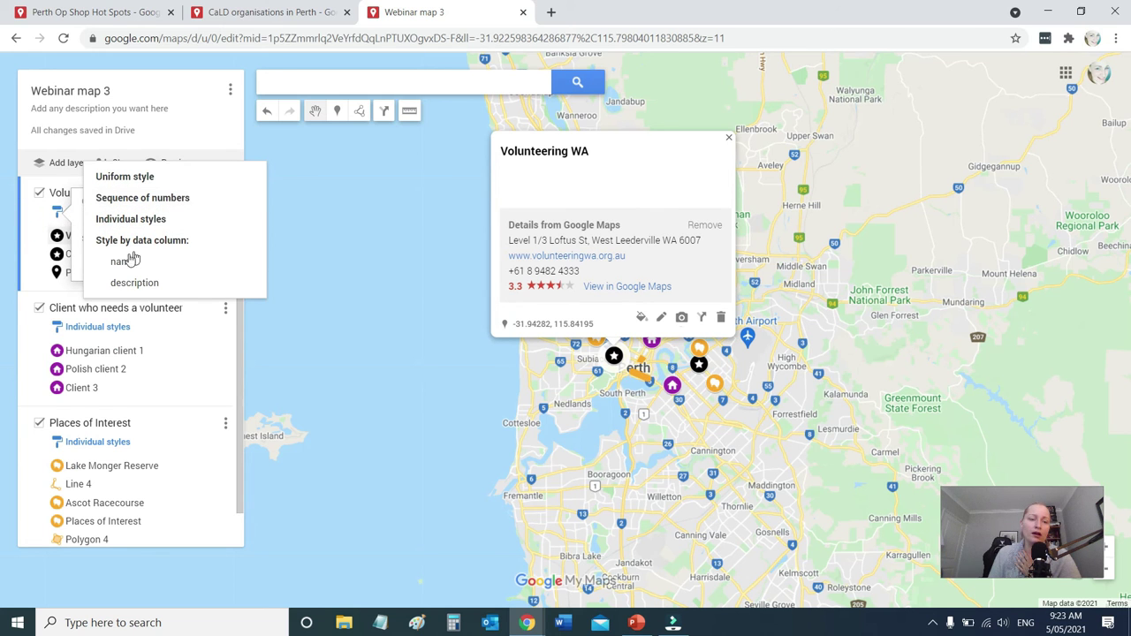
pyautogui.click(30, 225)
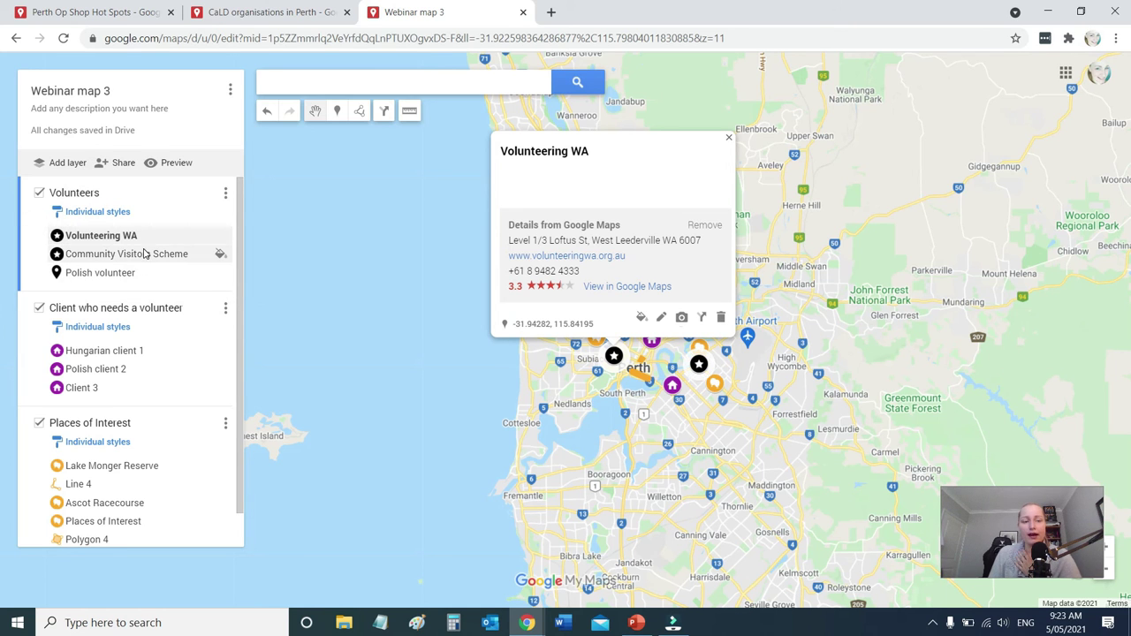
pyautogui.click(225, 193)
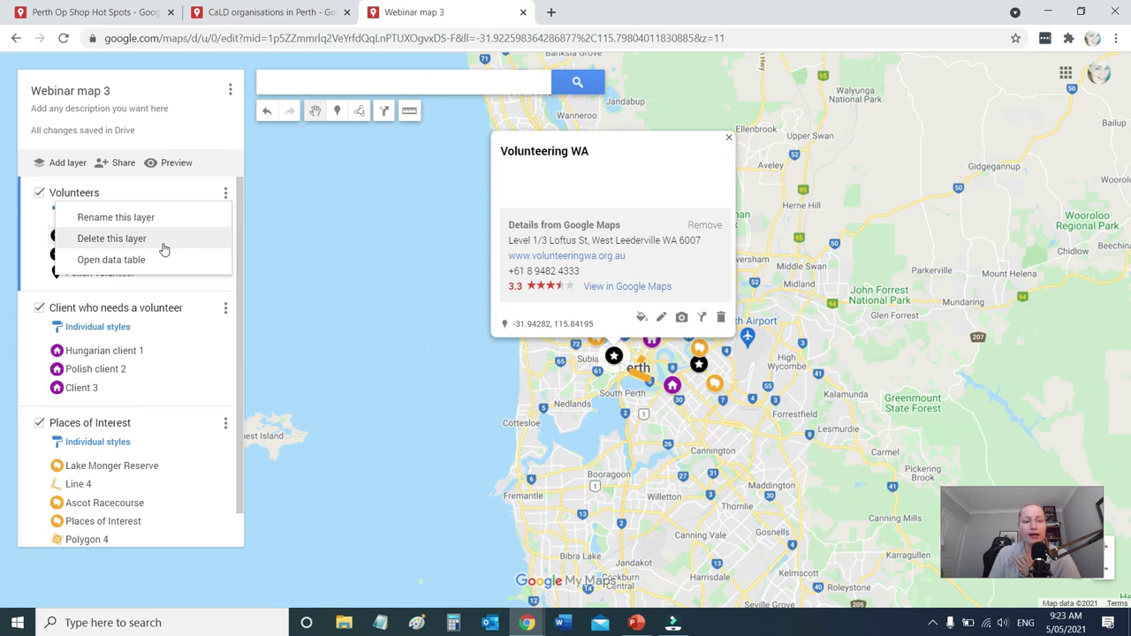
pyautogui.click(159, 192)
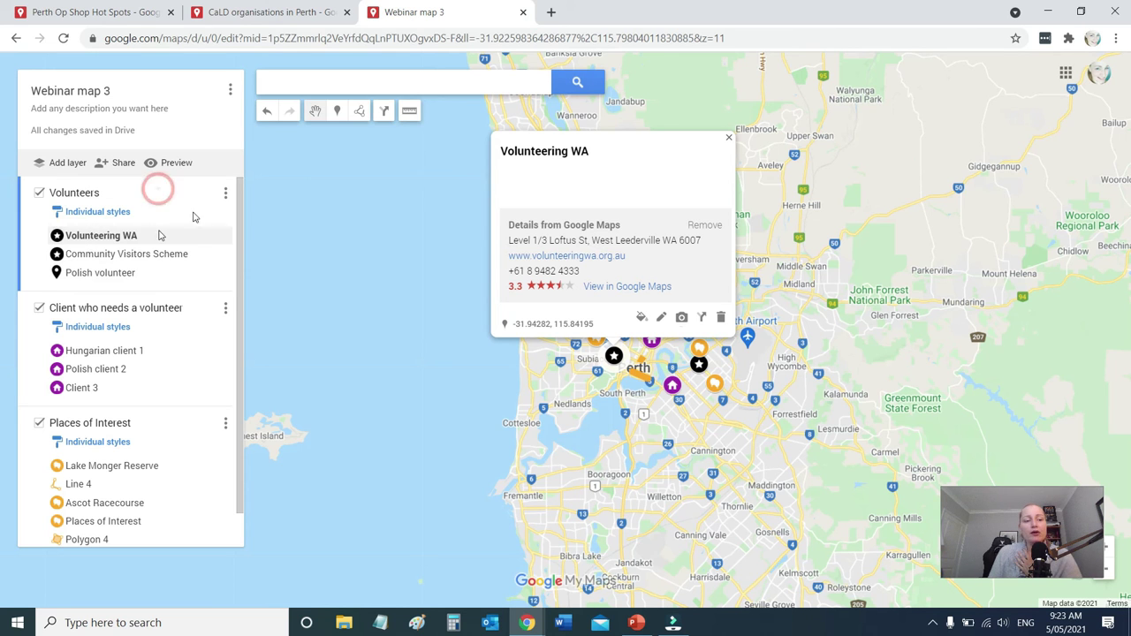
pyautogui.click(225, 193)
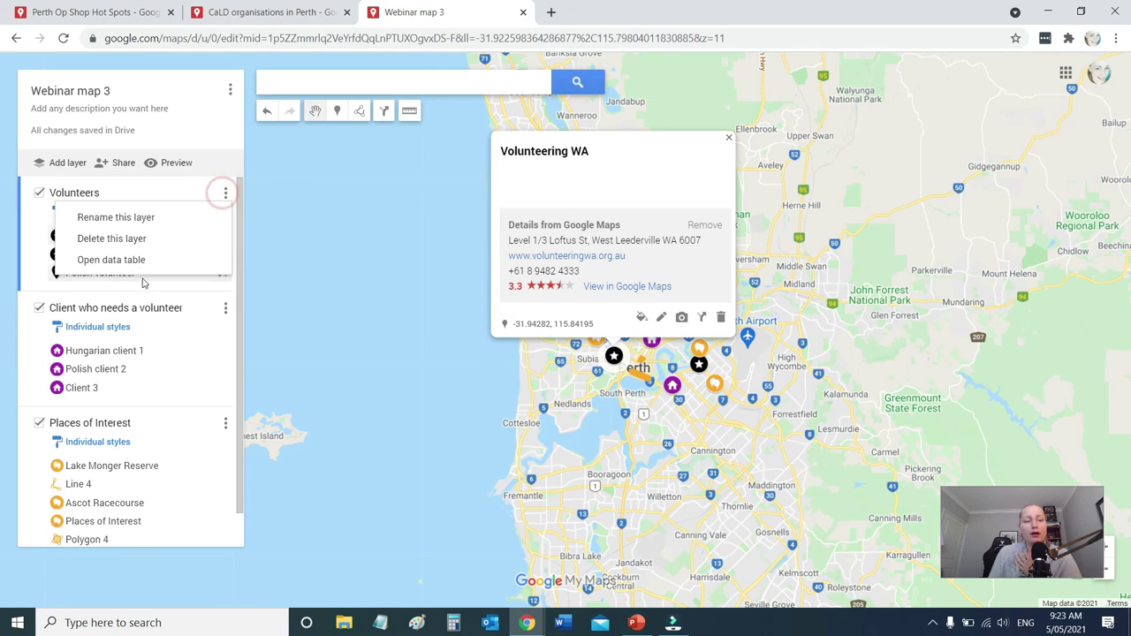
pyautogui.click(177, 192)
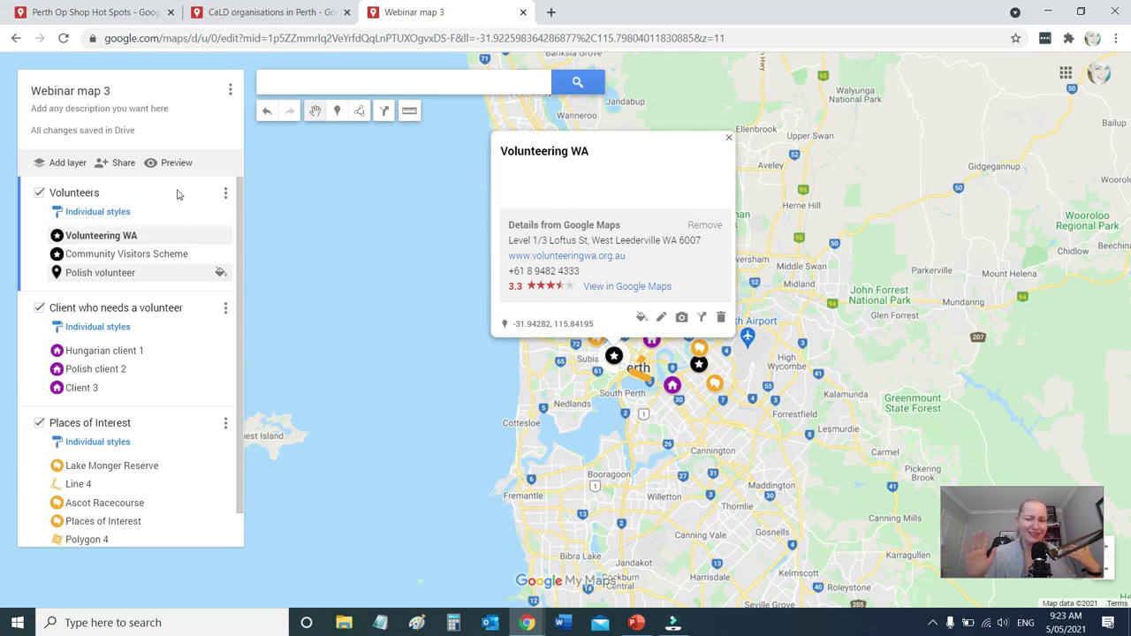
pyautogui.click(730, 140)
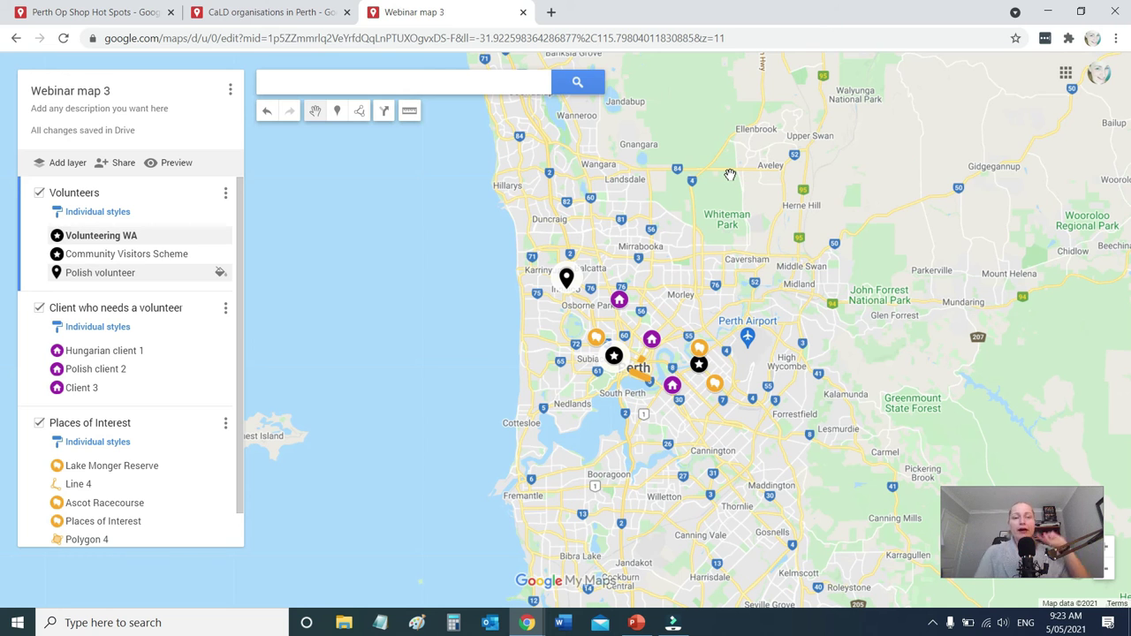
# Start the distance measuring tool and change the Polish volunteer marker's icon to the star
pyautogui.click(409, 111)
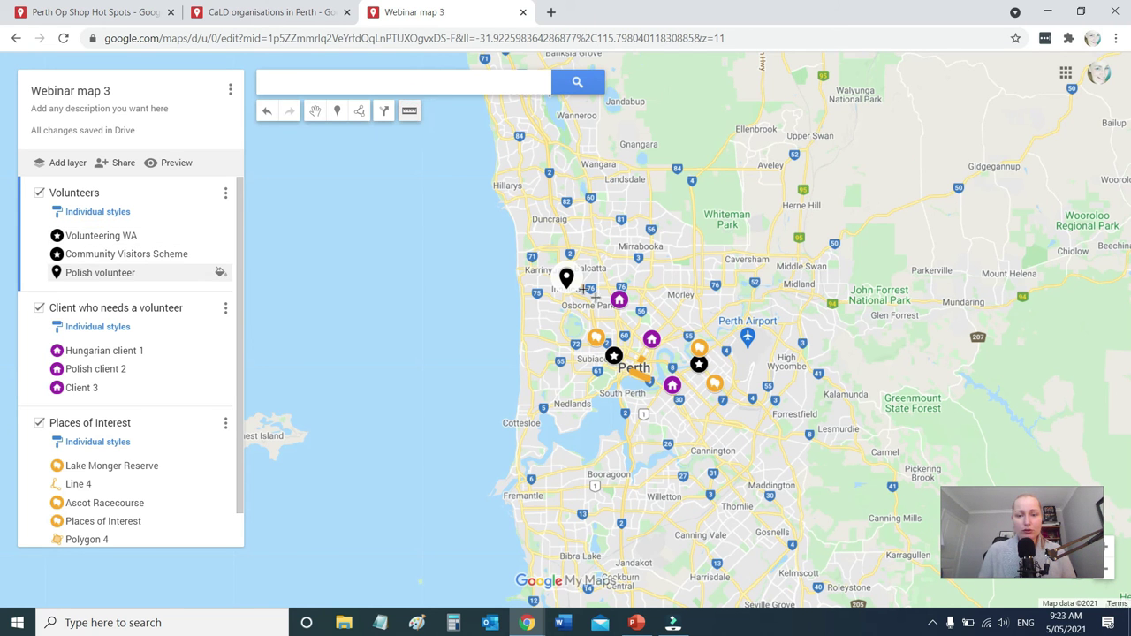
pyautogui.scroll(1, 601, 293)
pyautogui.scroll(1, 597, 265)
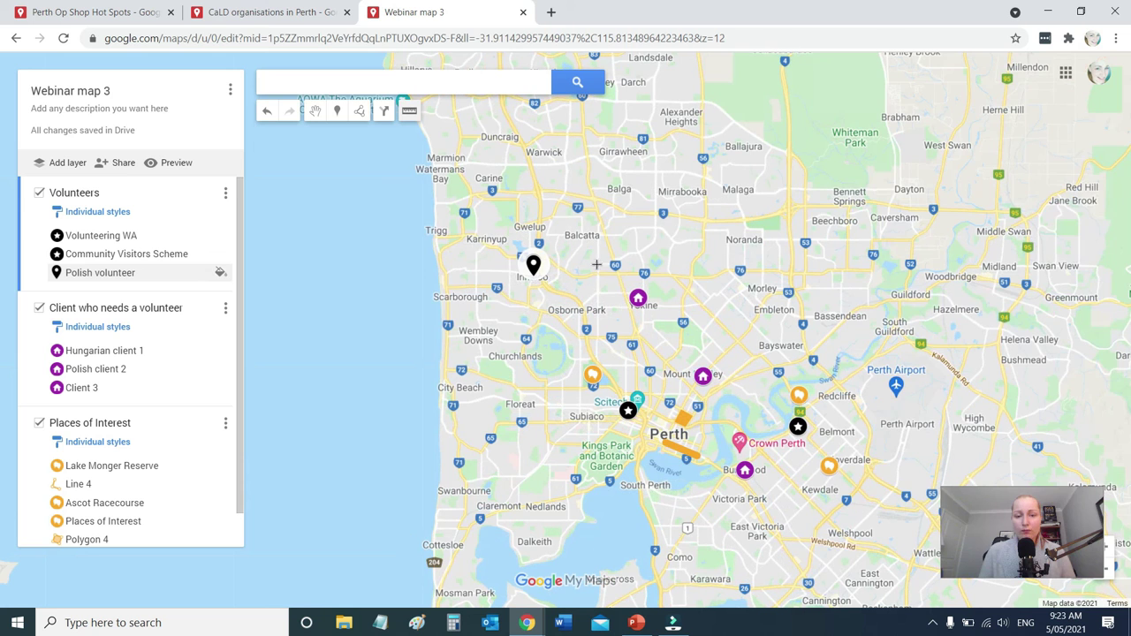
pyautogui.click(221, 274)
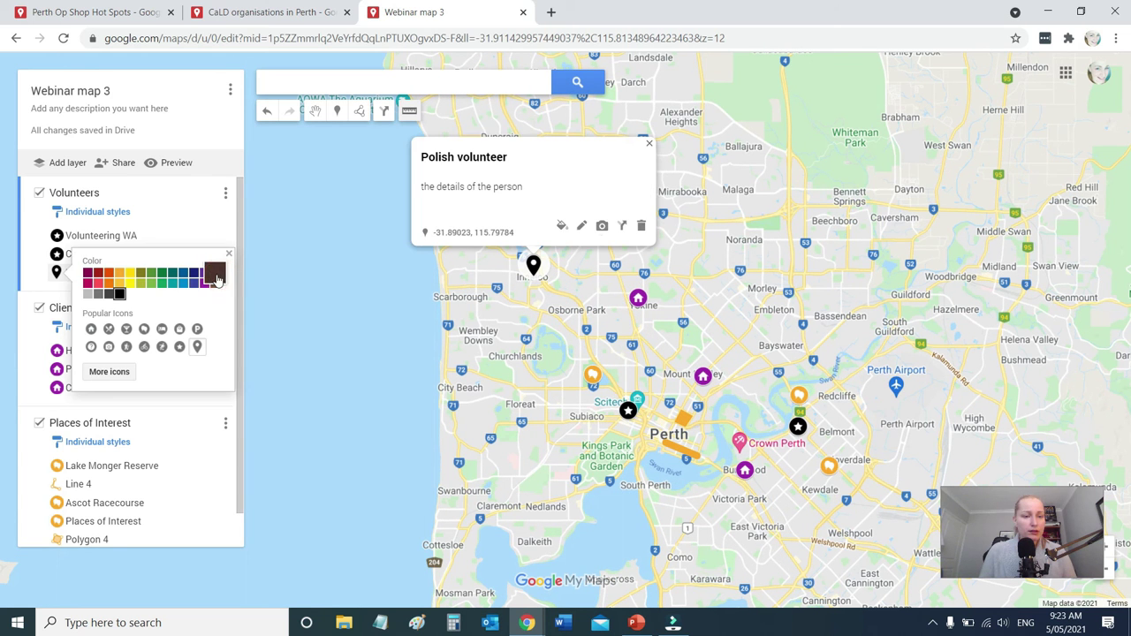
pyautogui.click(180, 348)
pyautogui.click(32, 259)
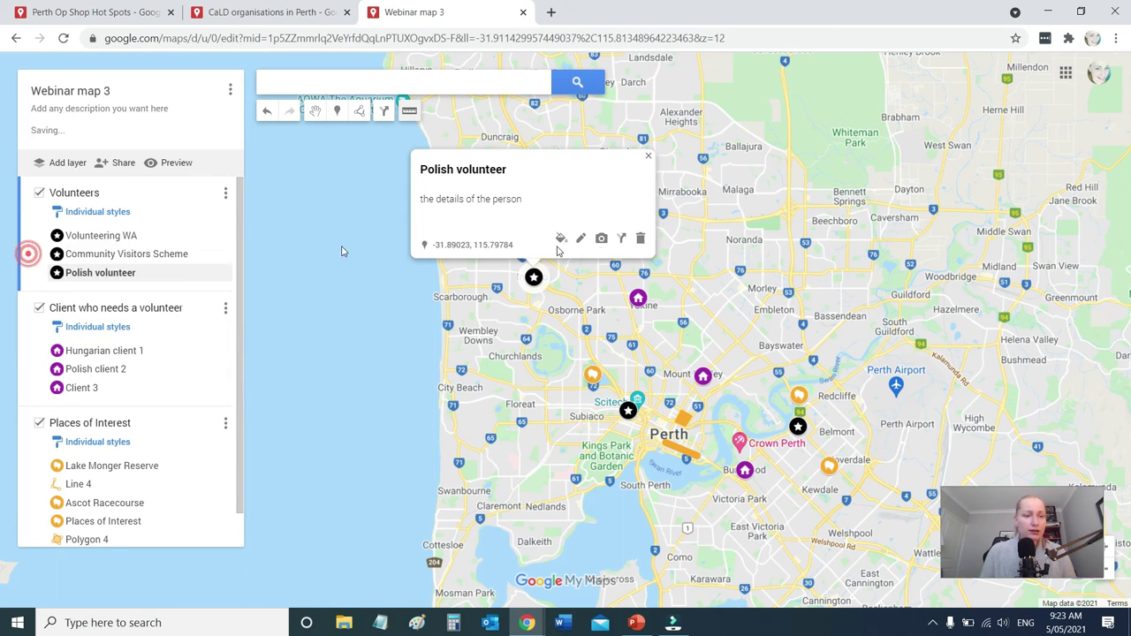
pyautogui.click(650, 157)
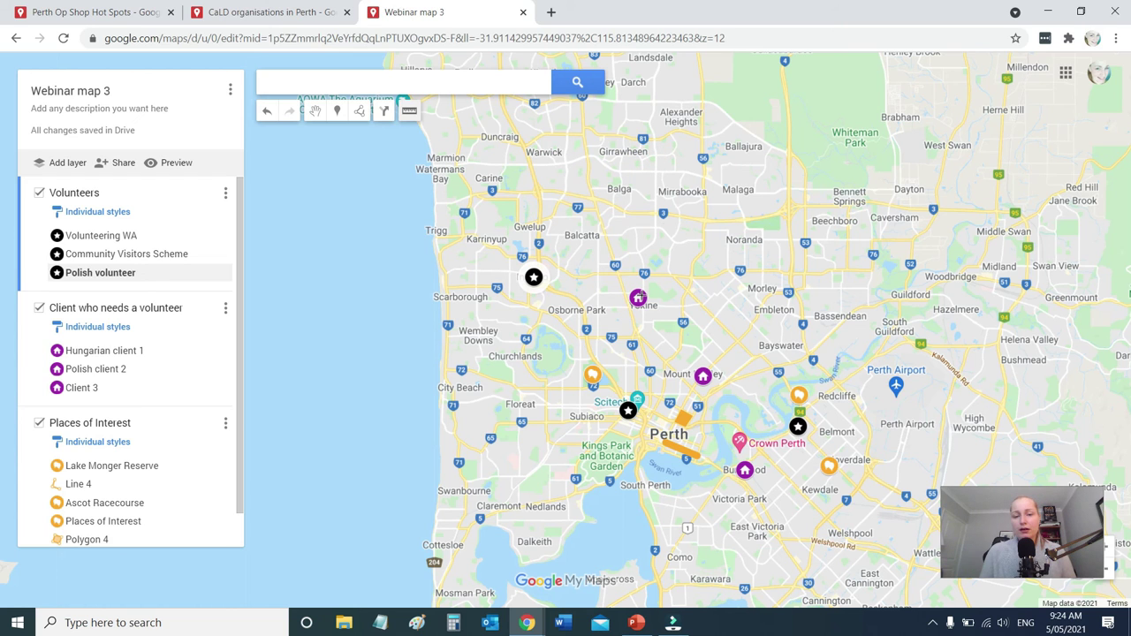
# Measure the route from Polish volunteer to Client 3, on to Lake Monger Reserve, and back the same way
pyautogui.click(534, 277)
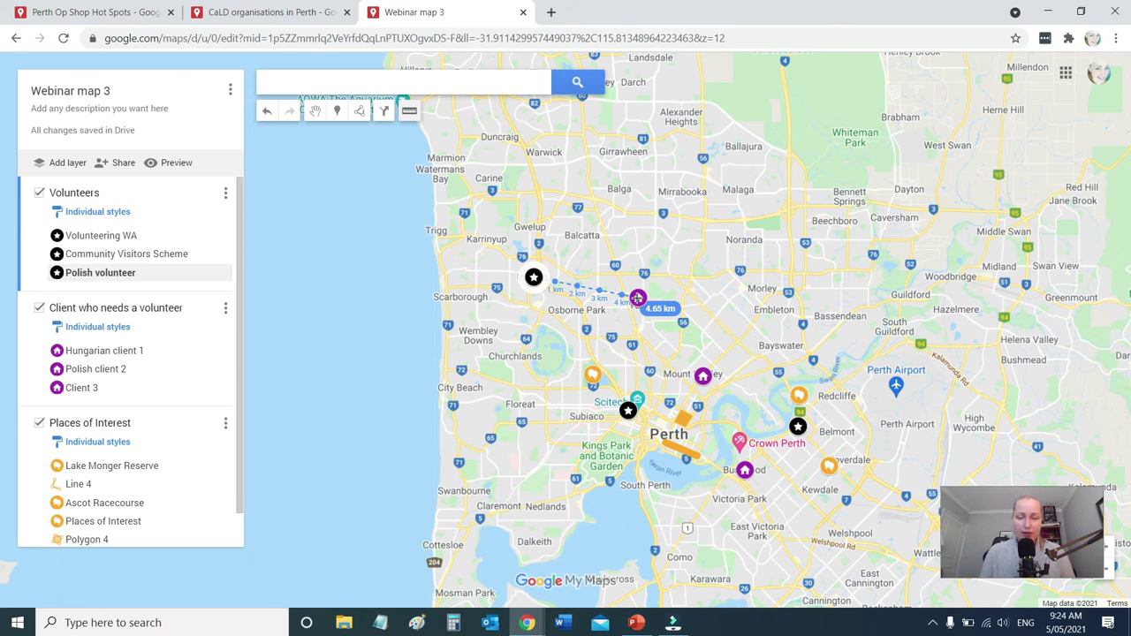
pyautogui.click(638, 299)
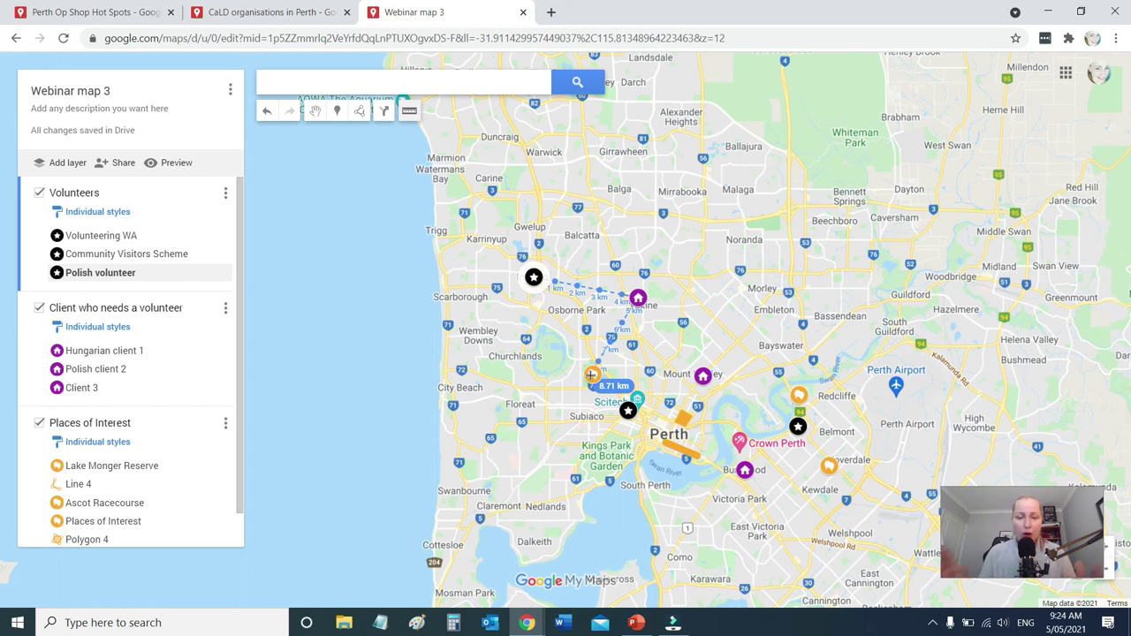
pyautogui.click(609, 350)
pyautogui.click(638, 299)
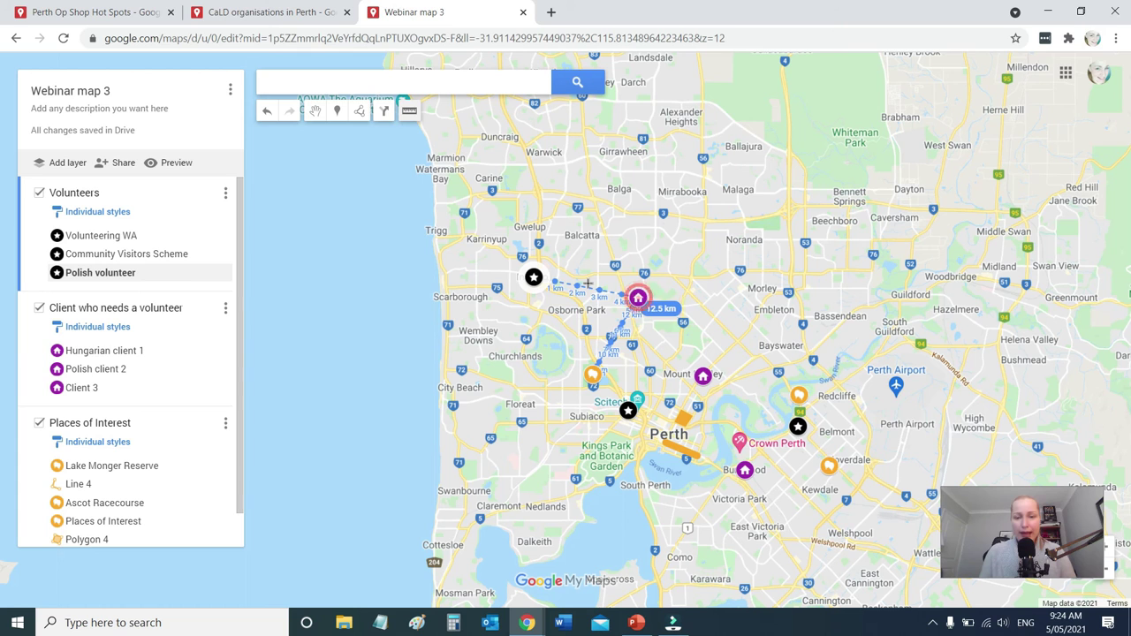
pyautogui.click(534, 278)
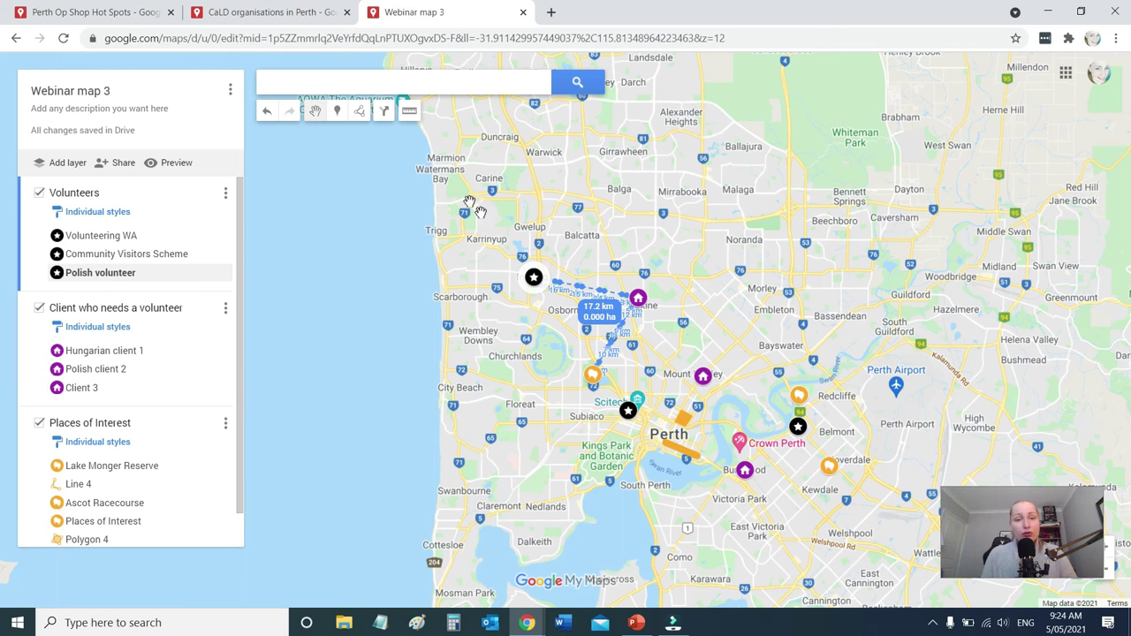
# Measure the perimeter and area of a rectangular region around Ballajura and Malaga, and clear the measurement
pyautogui.click(410, 110)
pyautogui.click(699, 98)
pyautogui.click(699, 216)
pyautogui.click(800, 216)
pyautogui.click(801, 103)
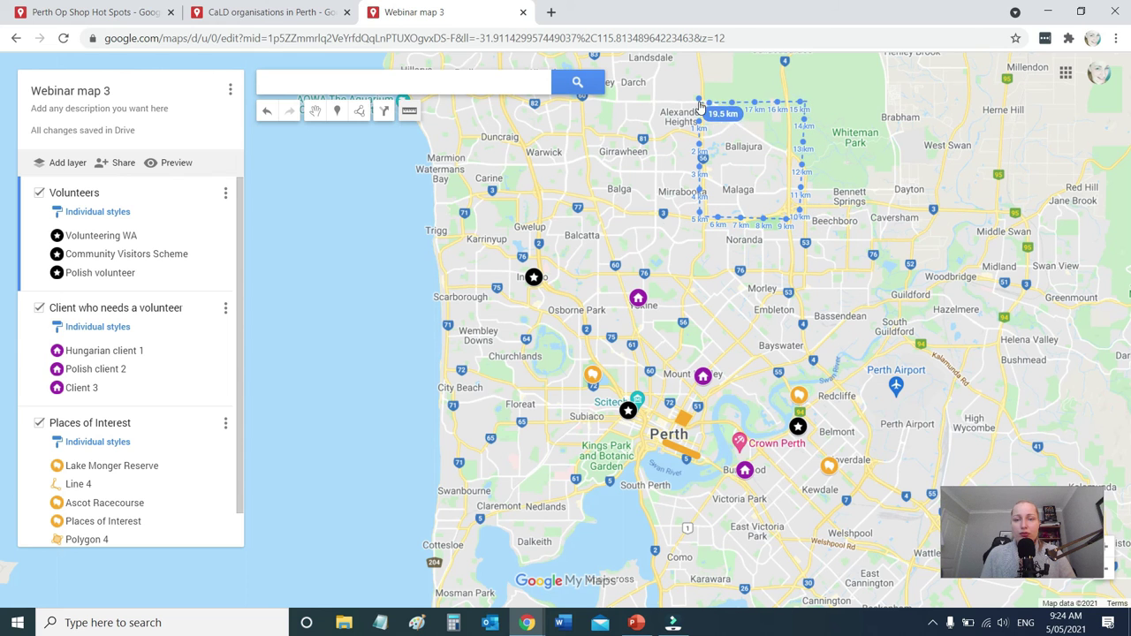
pyautogui.click(699, 103)
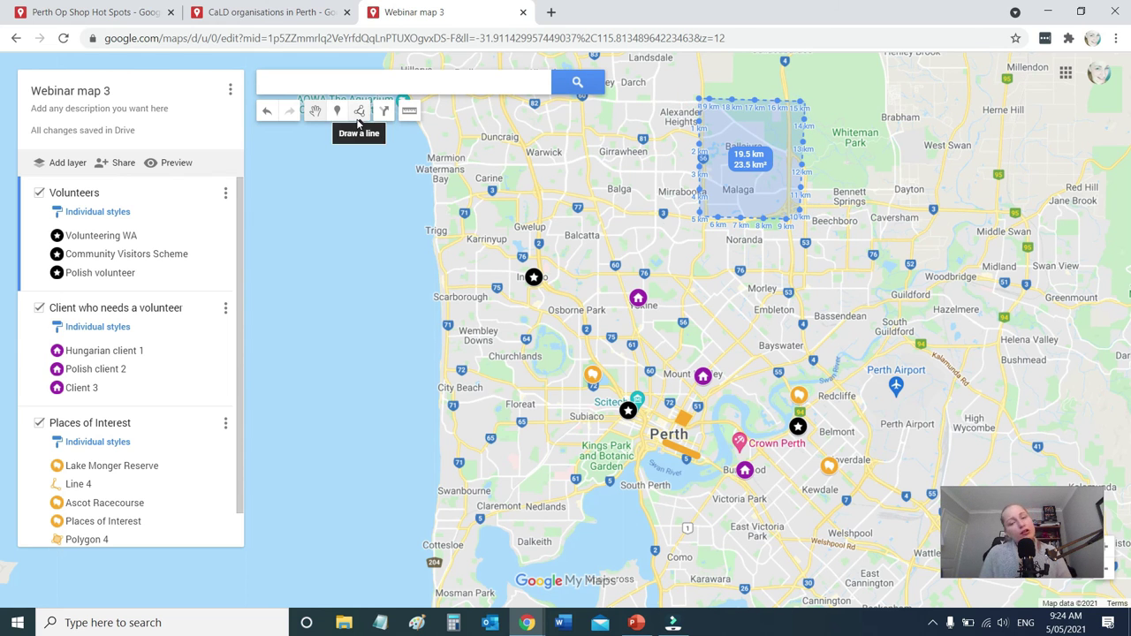
pyautogui.click(721, 277)
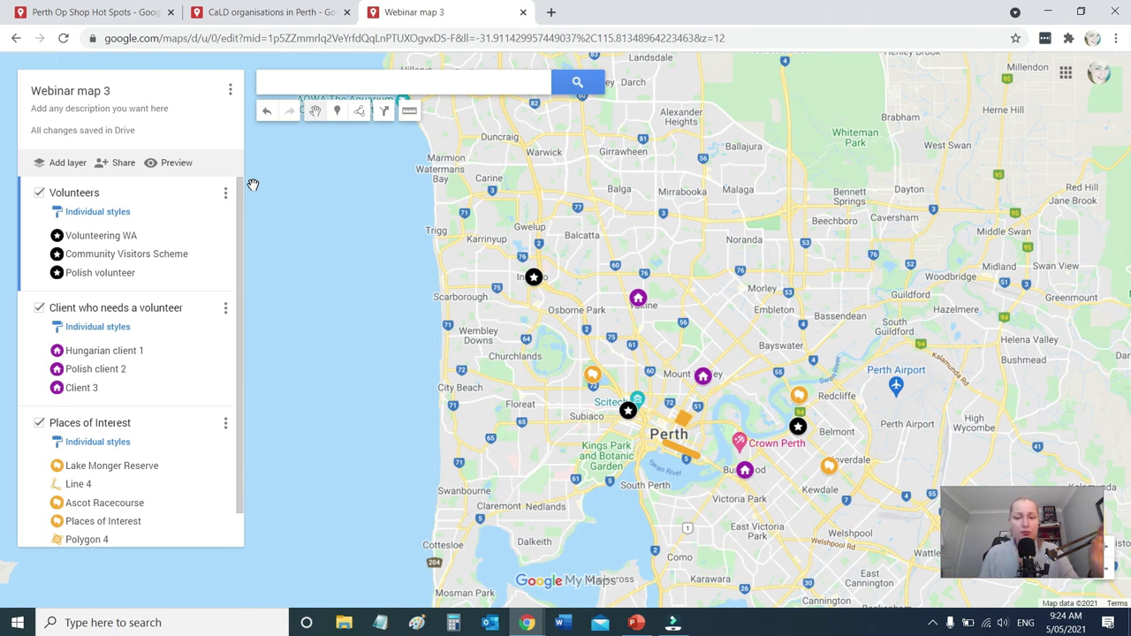
# Preview the map in view-only mode, switching the Volunteers, Client who needs a volunteer and Places of Interest layers off and back on
pyautogui.moveTo(653, 320); pyautogui.dragTo(625, 261)
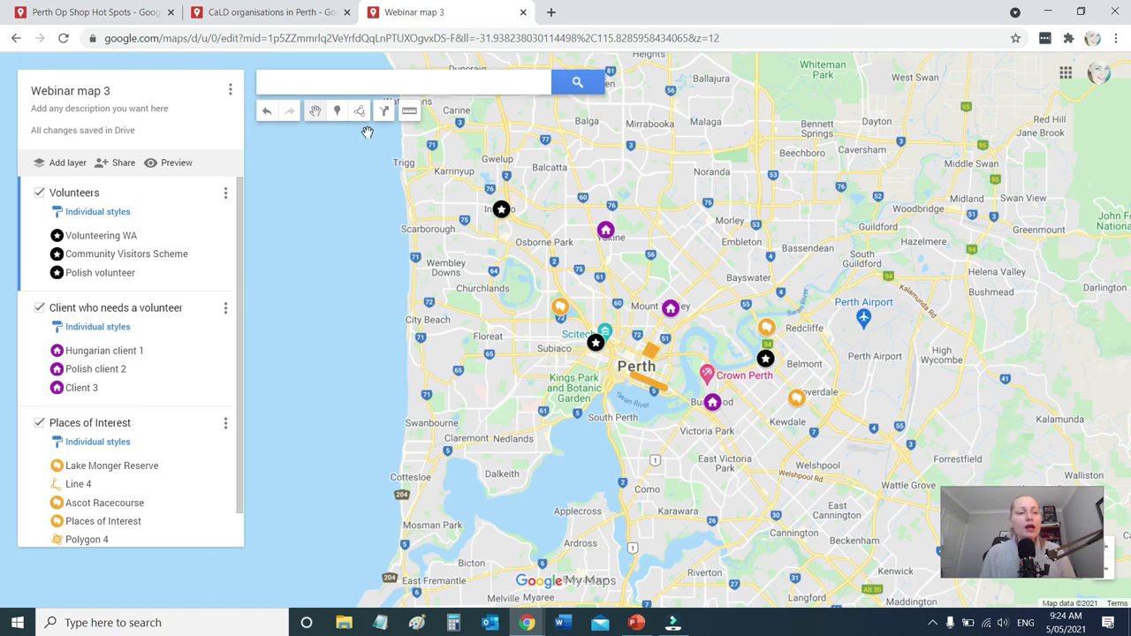
pyautogui.click(176, 163)
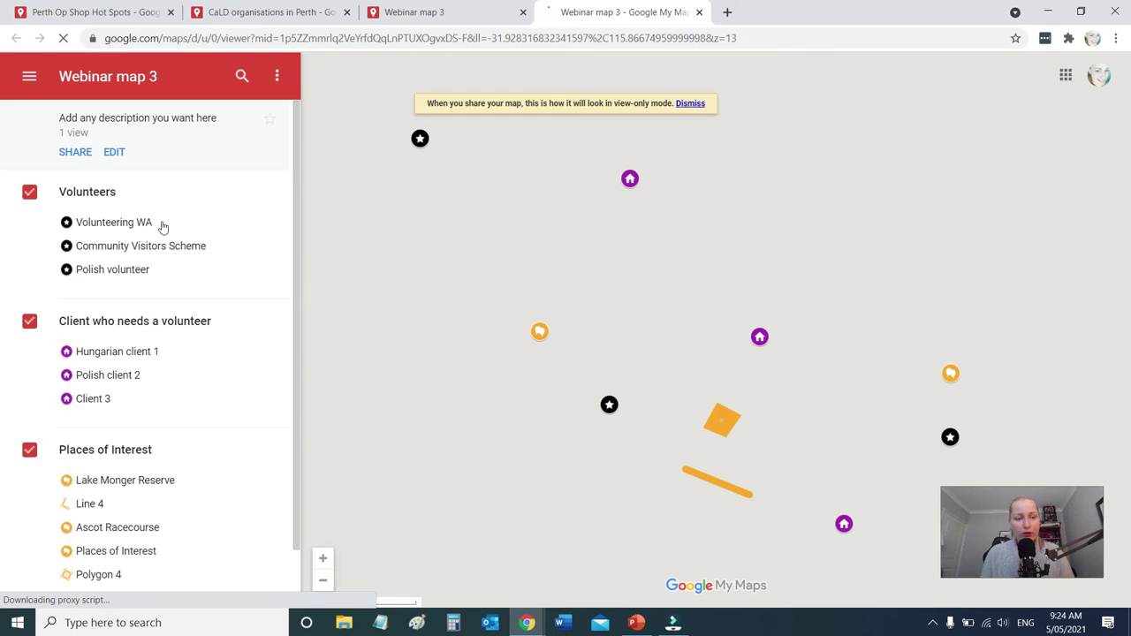
pyautogui.click(27, 194)
pyautogui.click(29, 235)
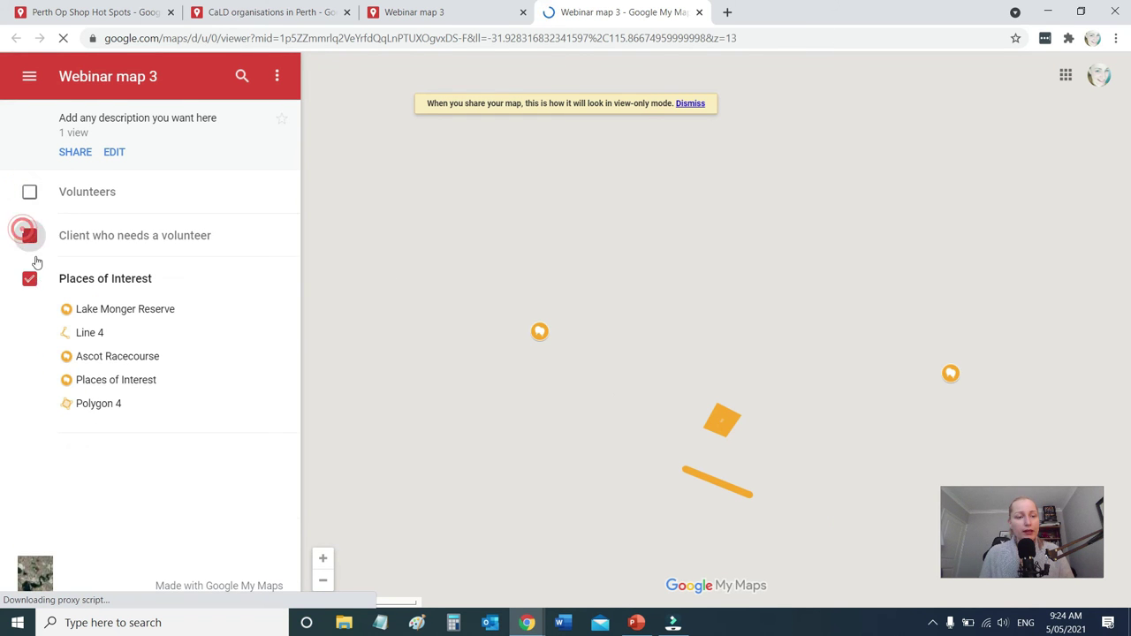
pyautogui.click(29, 280)
pyautogui.click(29, 192)
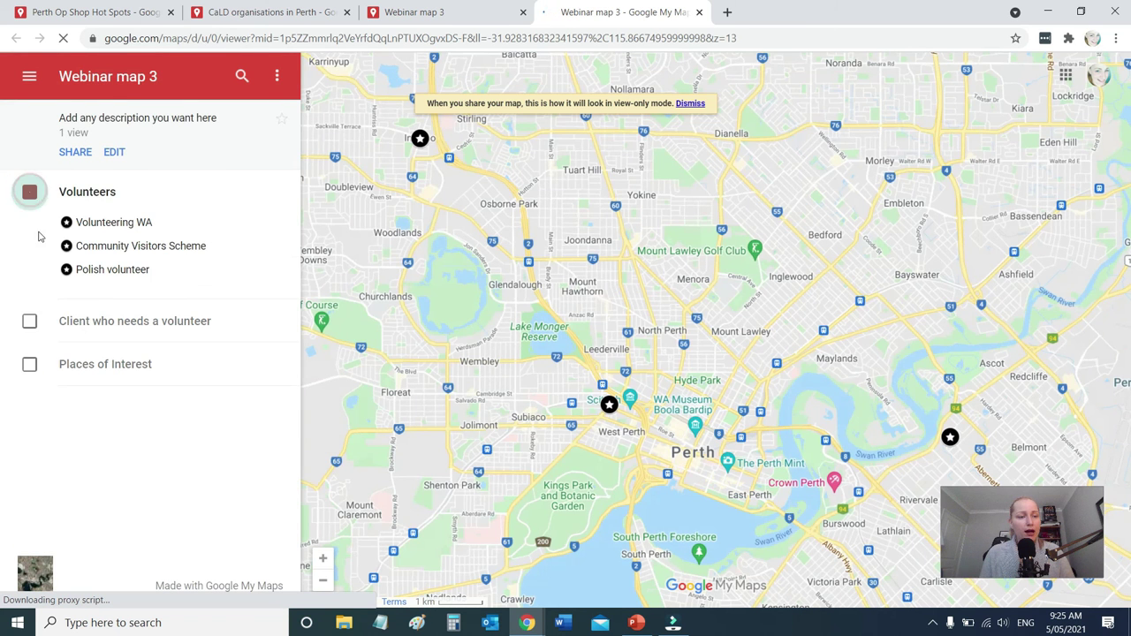
pyautogui.click(29, 324)
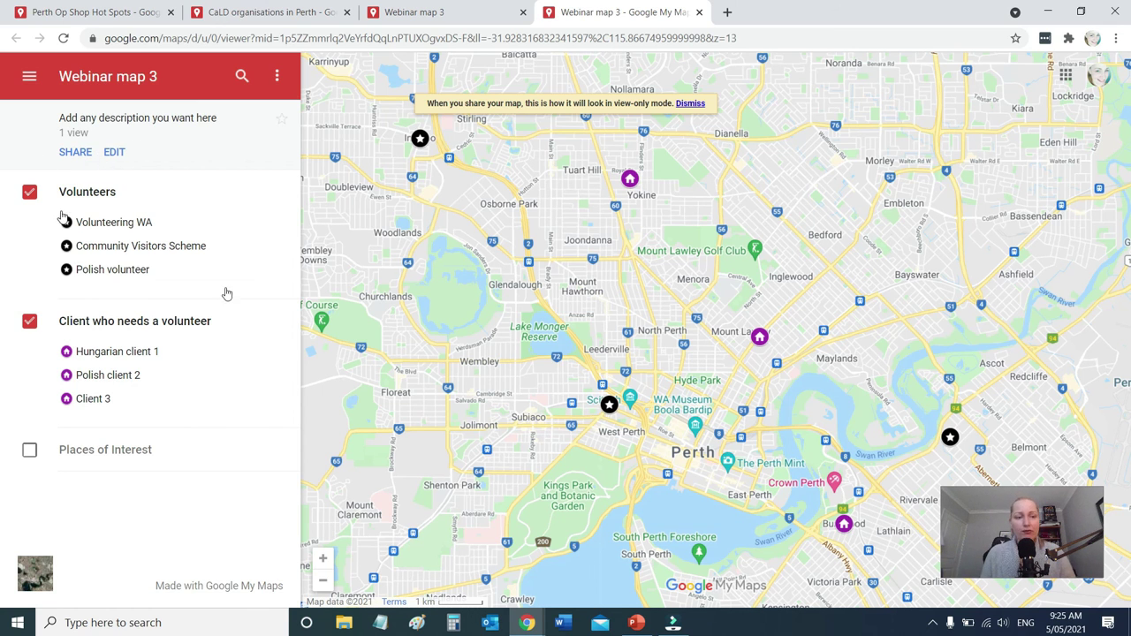
pyautogui.click(29, 450)
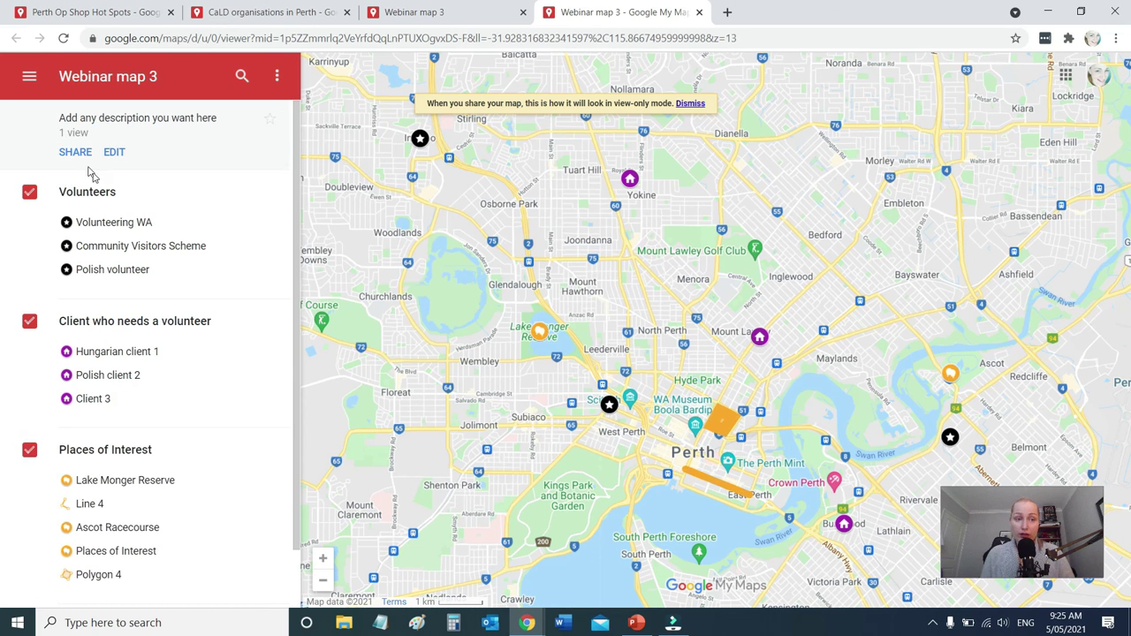
# View the details of Lake Monger Reserve and Client 3 in the map preview, returning to the layer list
pyautogui.scroll(-1, 185, 330)
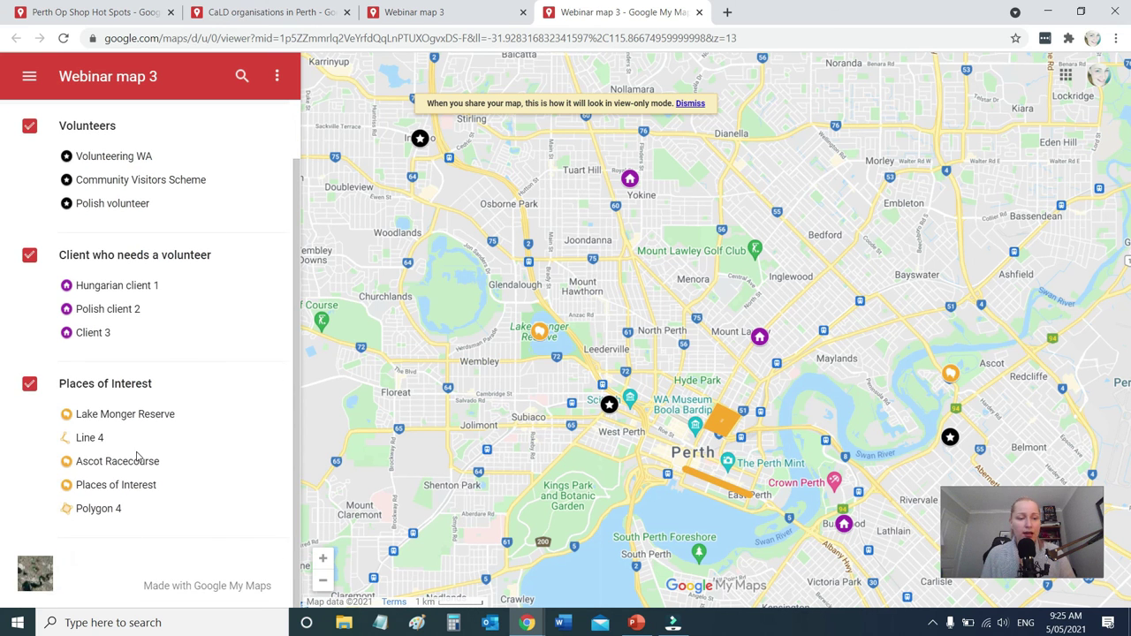
pyautogui.click(111, 417)
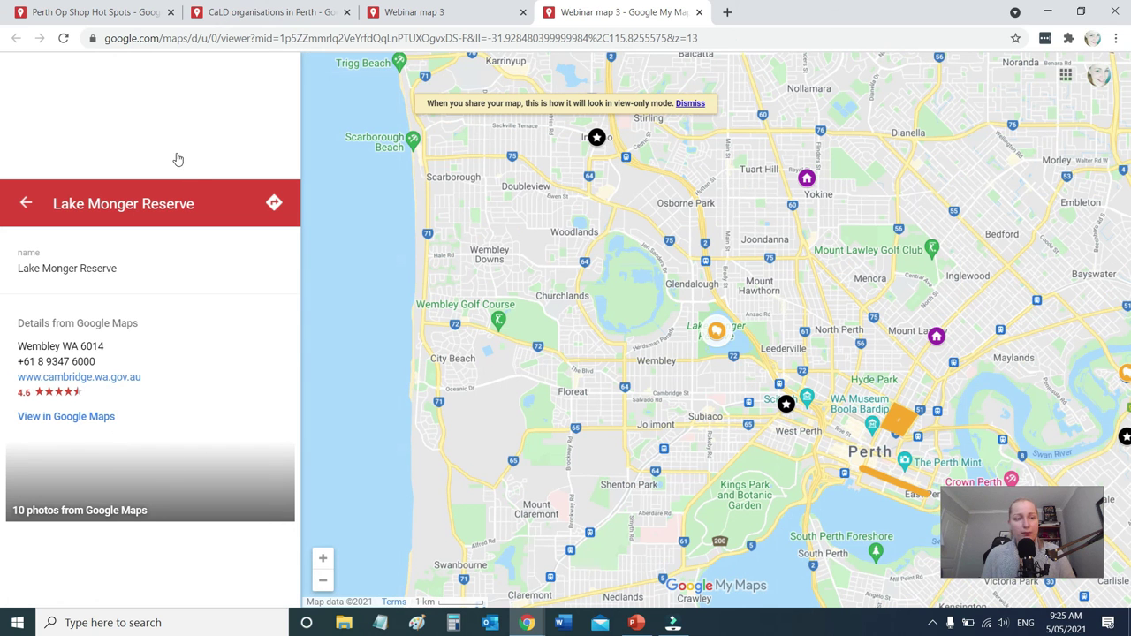
pyautogui.click(24, 205)
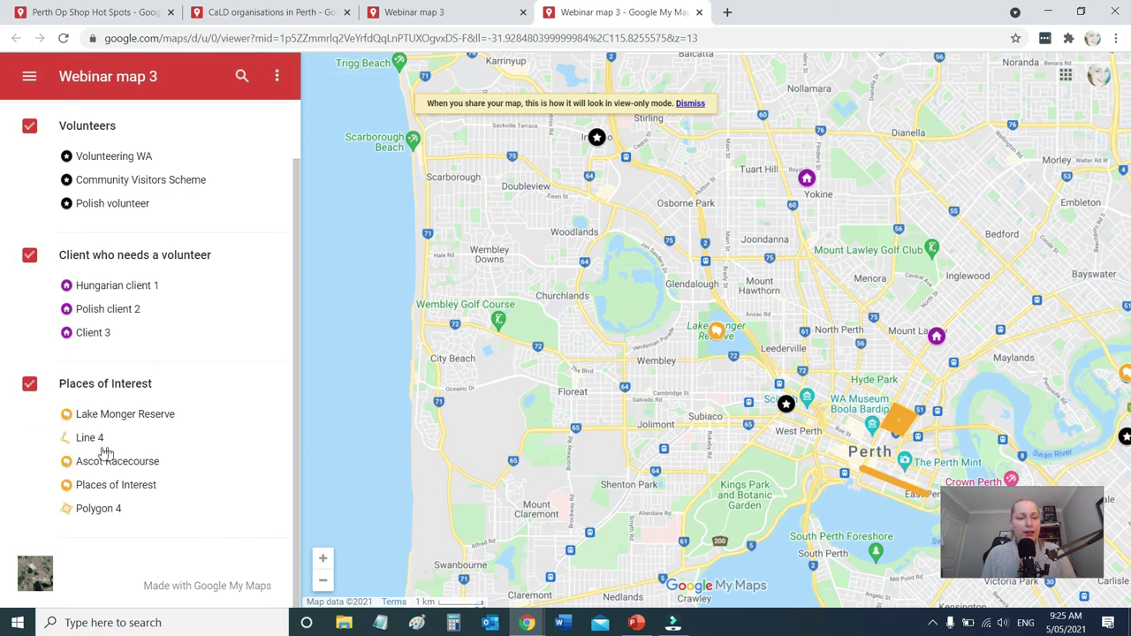
pyautogui.click(104, 415)
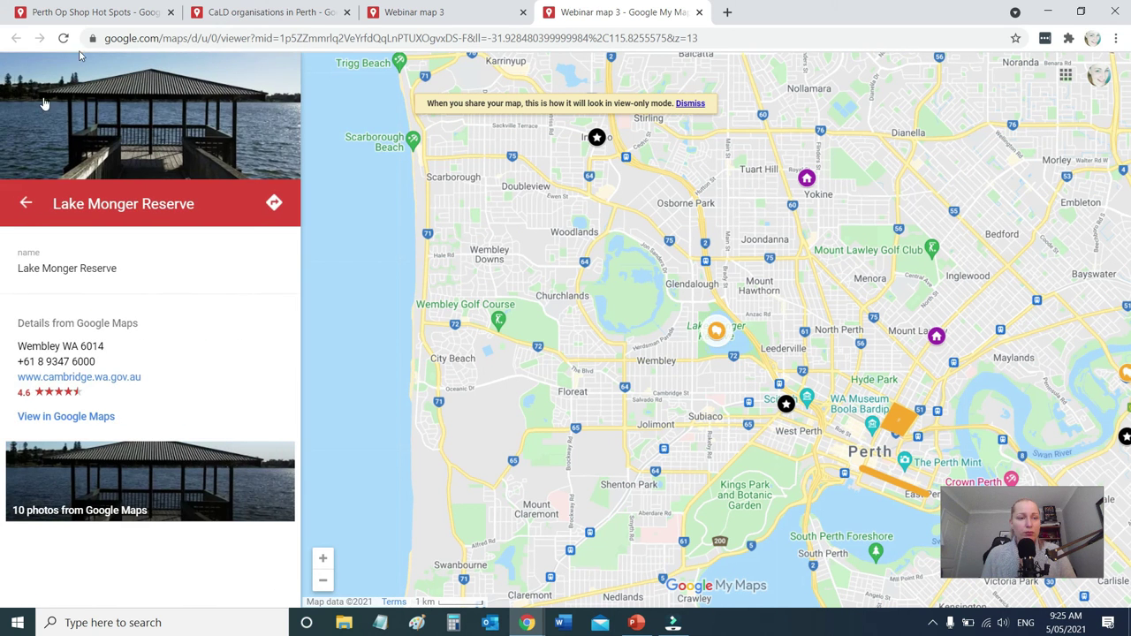
pyautogui.click(25, 203)
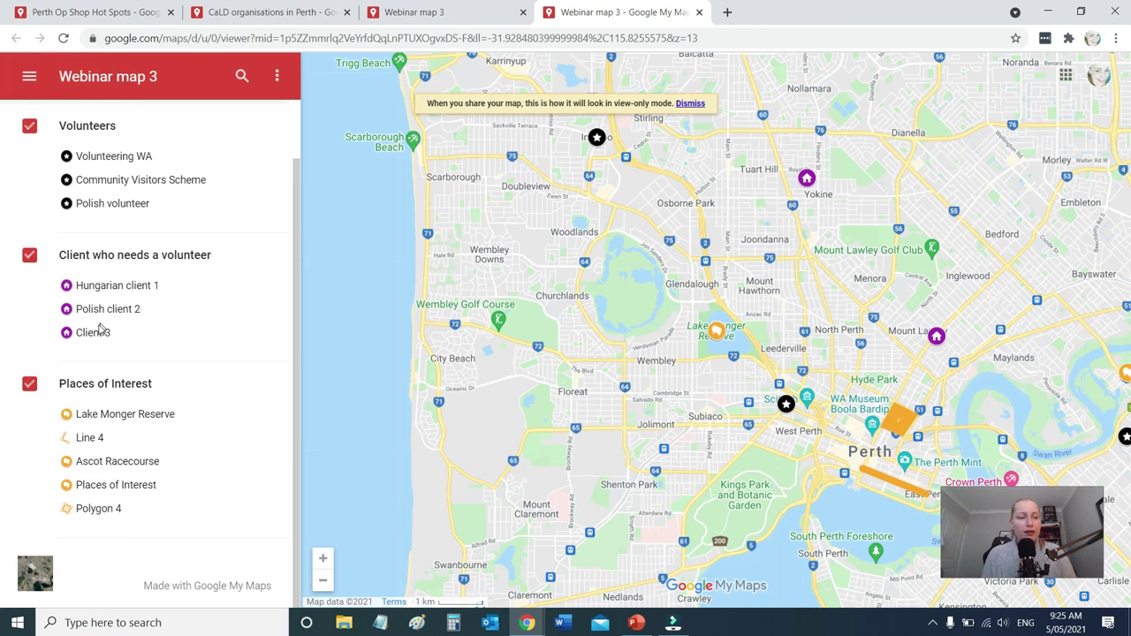
pyautogui.click(101, 334)
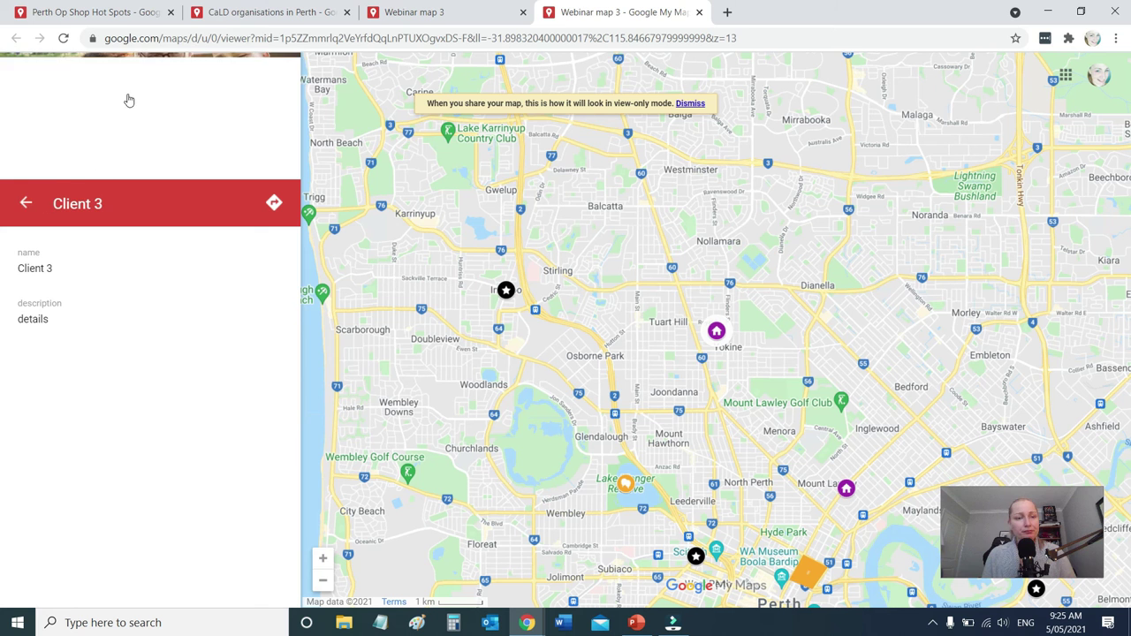
pyautogui.click(26, 204)
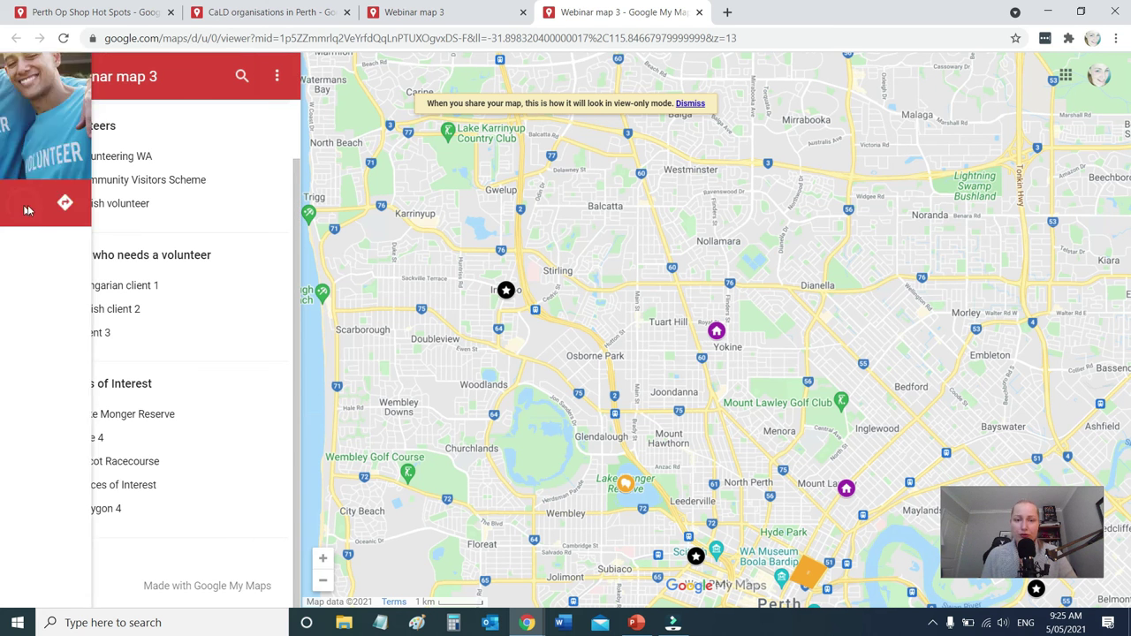
# Return to the Webinar map 3 editor and view its sharing options without changing them
pyautogui.click(466, 12)
pyautogui.click(121, 164)
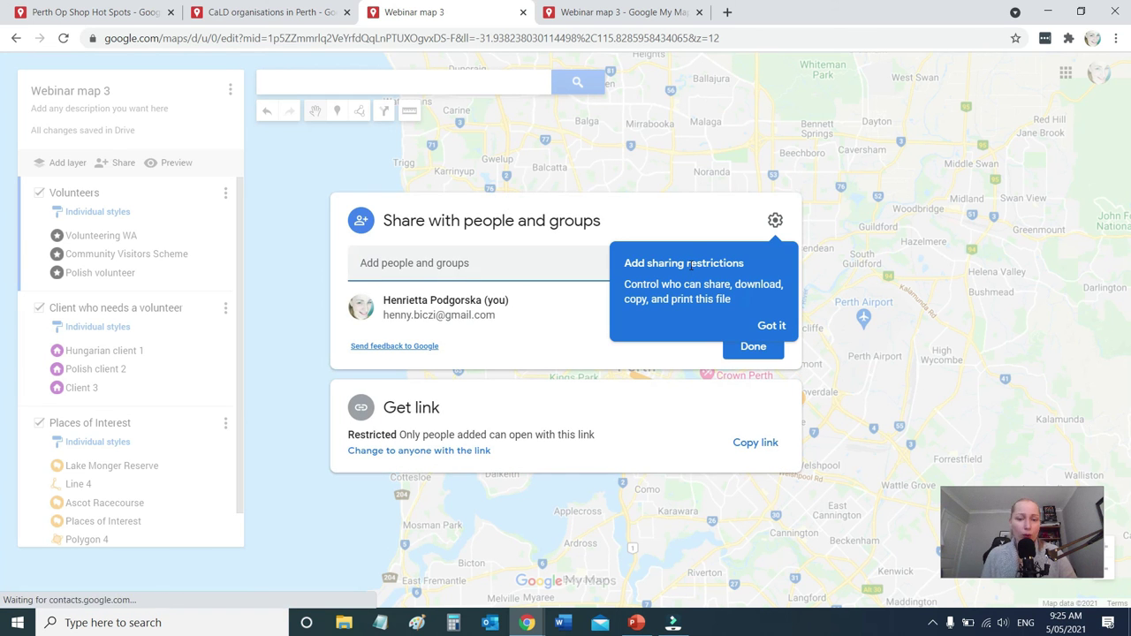
pyautogui.click(675, 157)
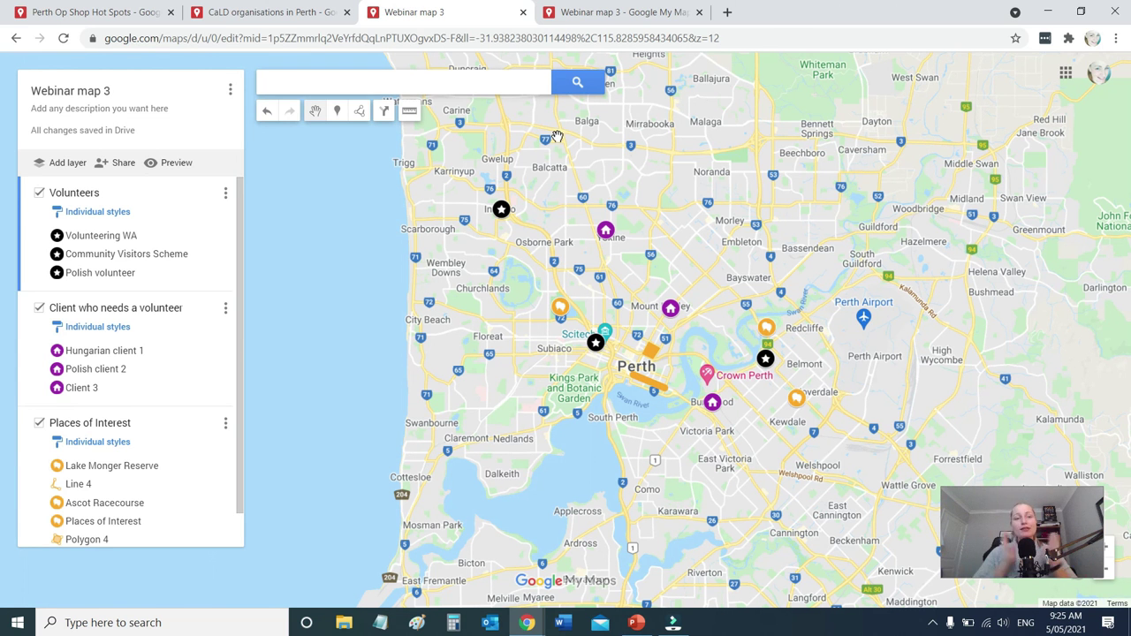
# Switch to the About Umbrella.pptx presentation in PowerPoint and show slide 6, Layers and Location points
pyautogui.click(635, 622)
pyautogui.scroll(-3, 97, 371)
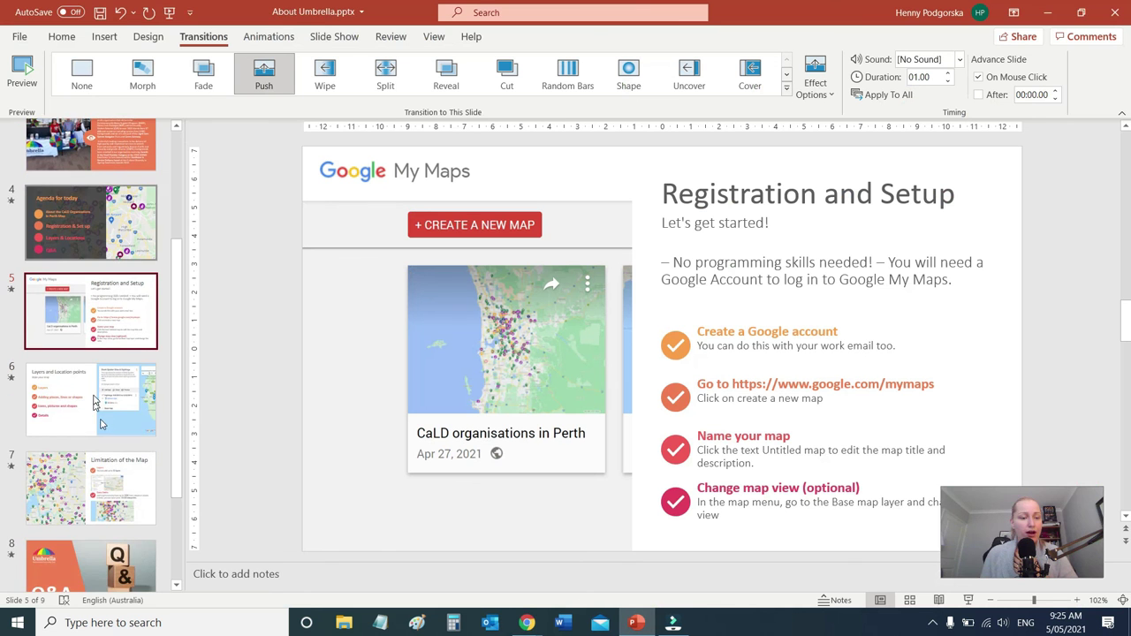
pyautogui.click(92, 396)
pyautogui.click(318, 369)
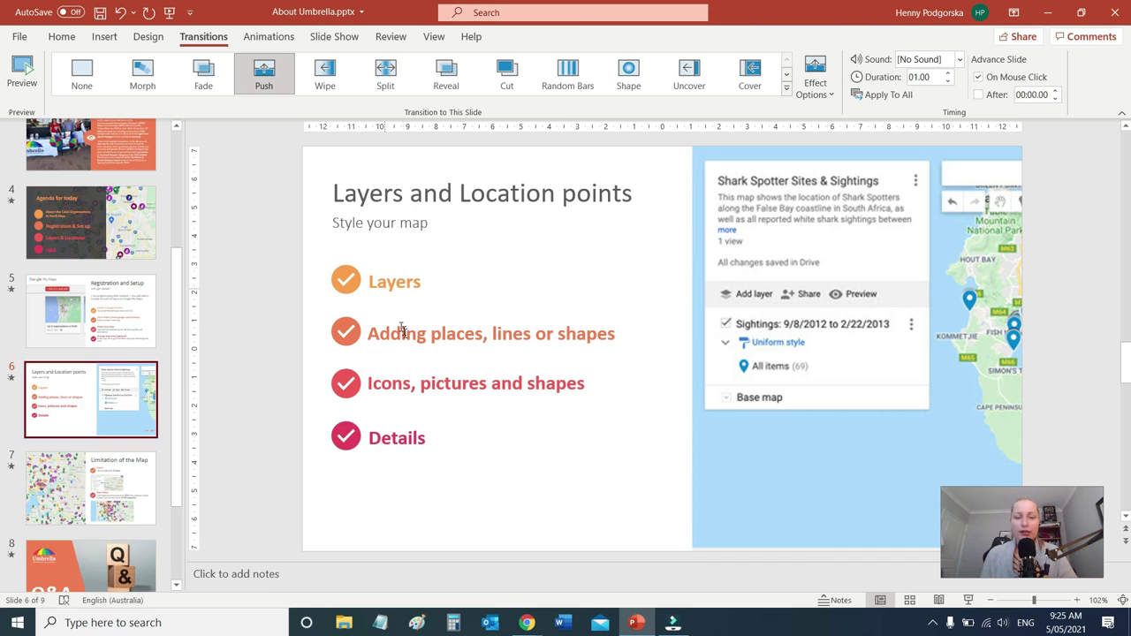